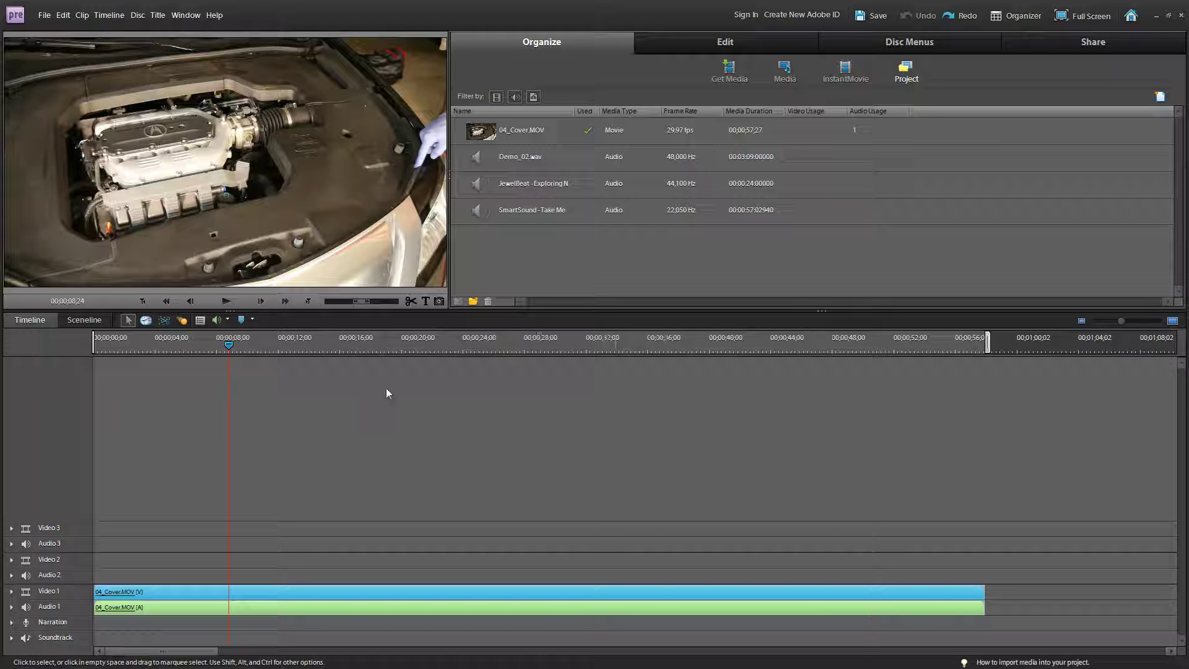
Step: Preview the engine video from the start
left_click_drag(228, 345, 92, 346)
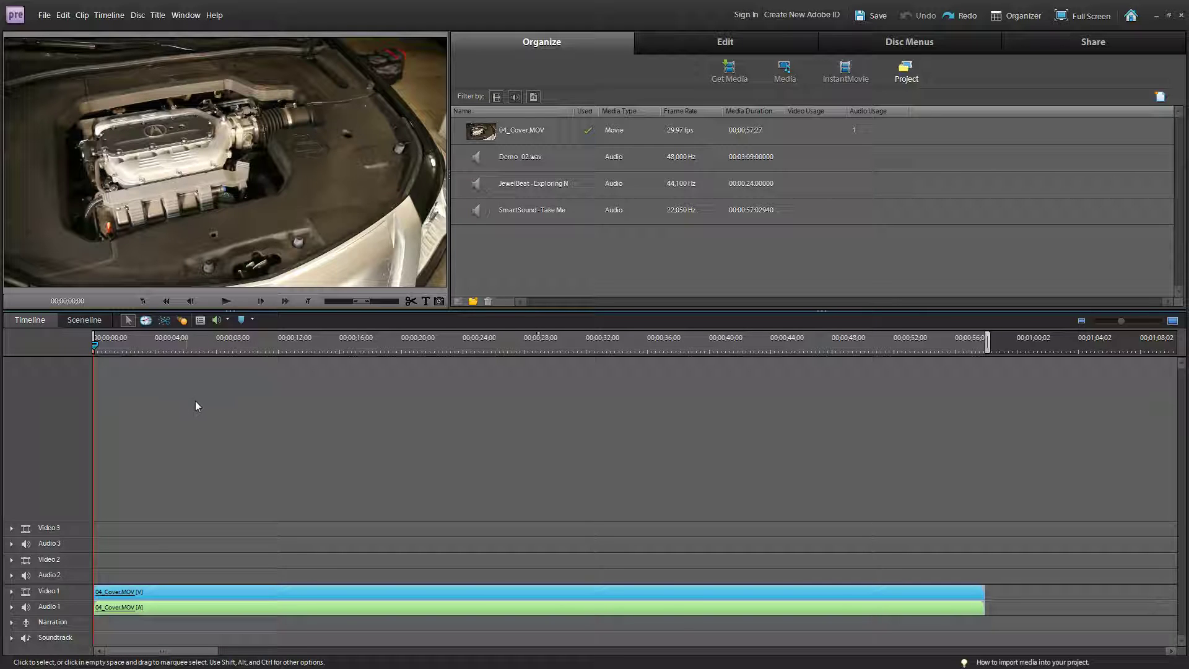
left_click(224, 300)
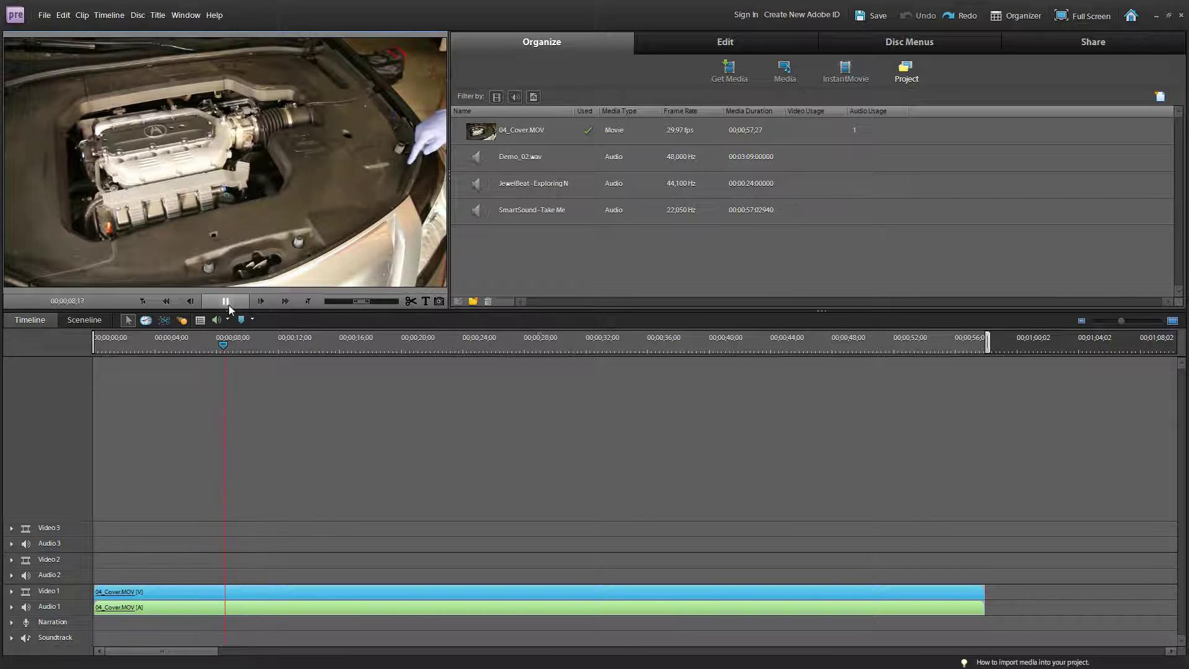
left_click(229, 305)
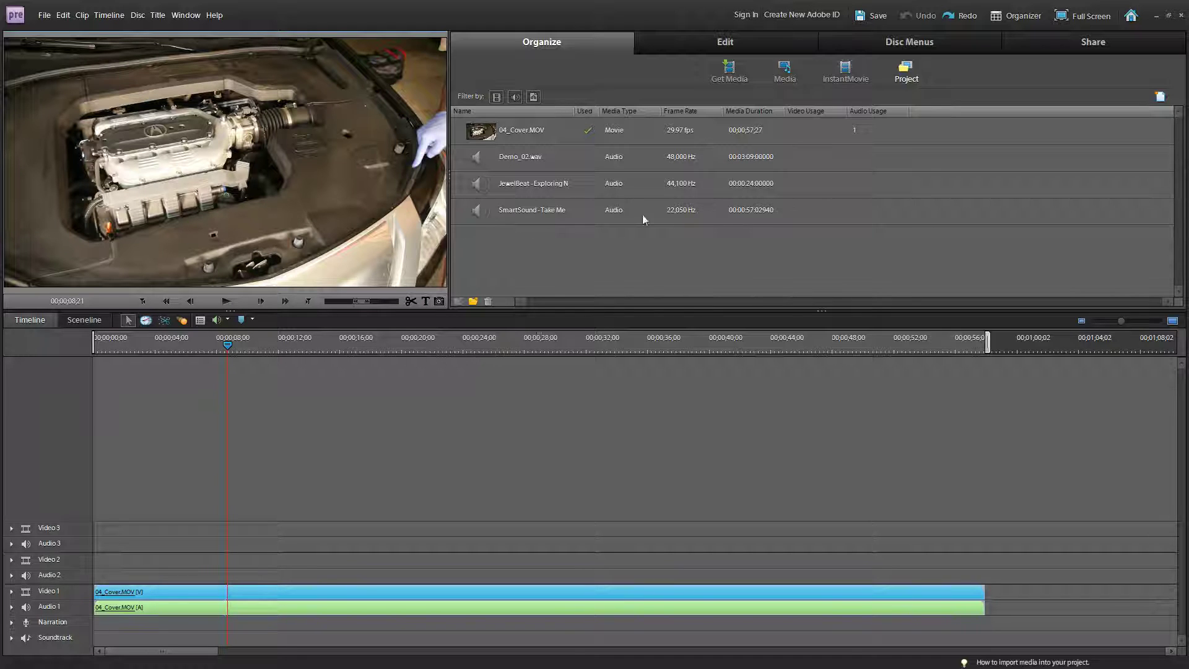
Step: Place Demo_02.wav on the Soundtrack track and preview it from the start
left_click(477, 166)
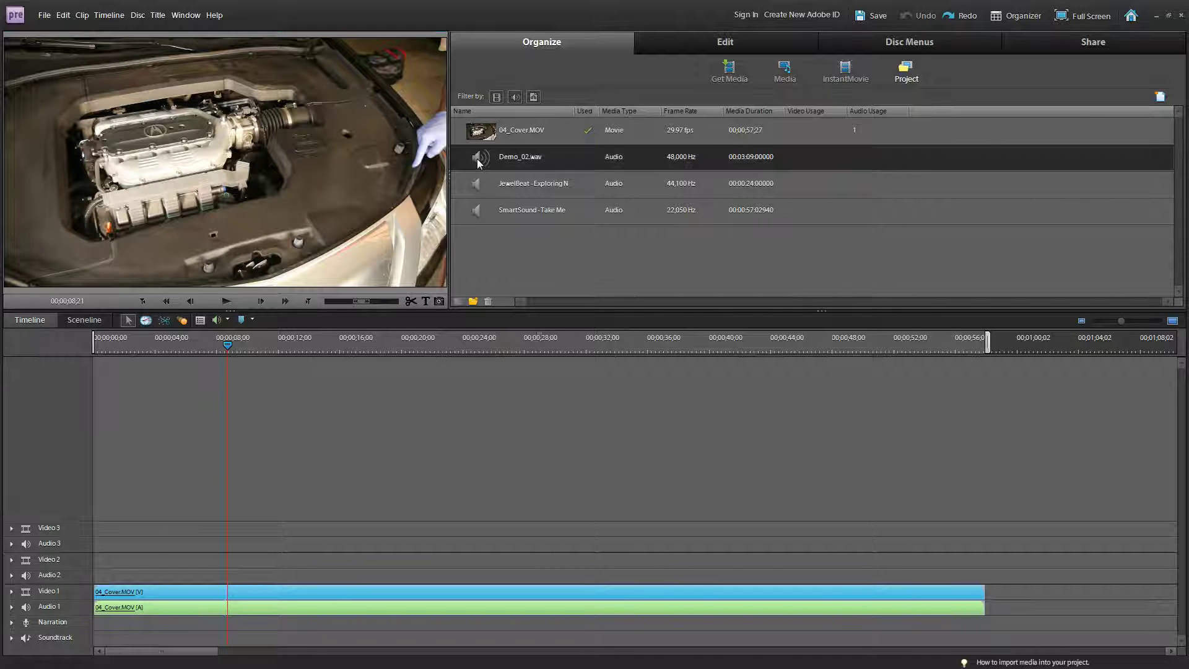
left_click_drag(478, 163, 95, 641)
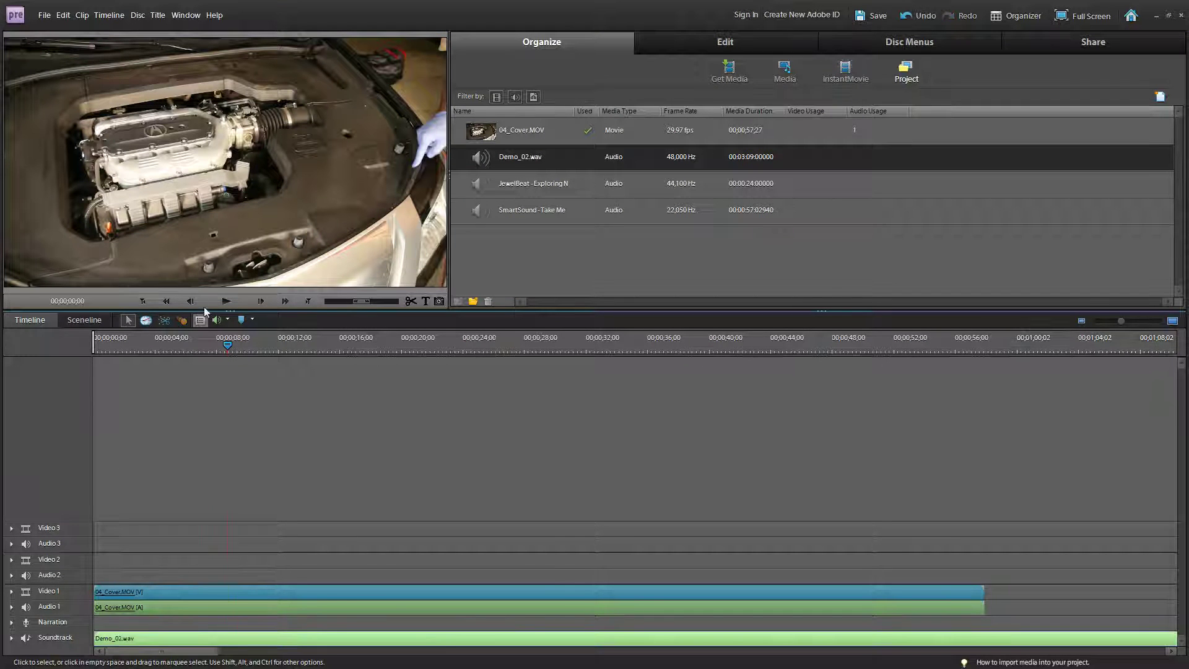
key("Home")
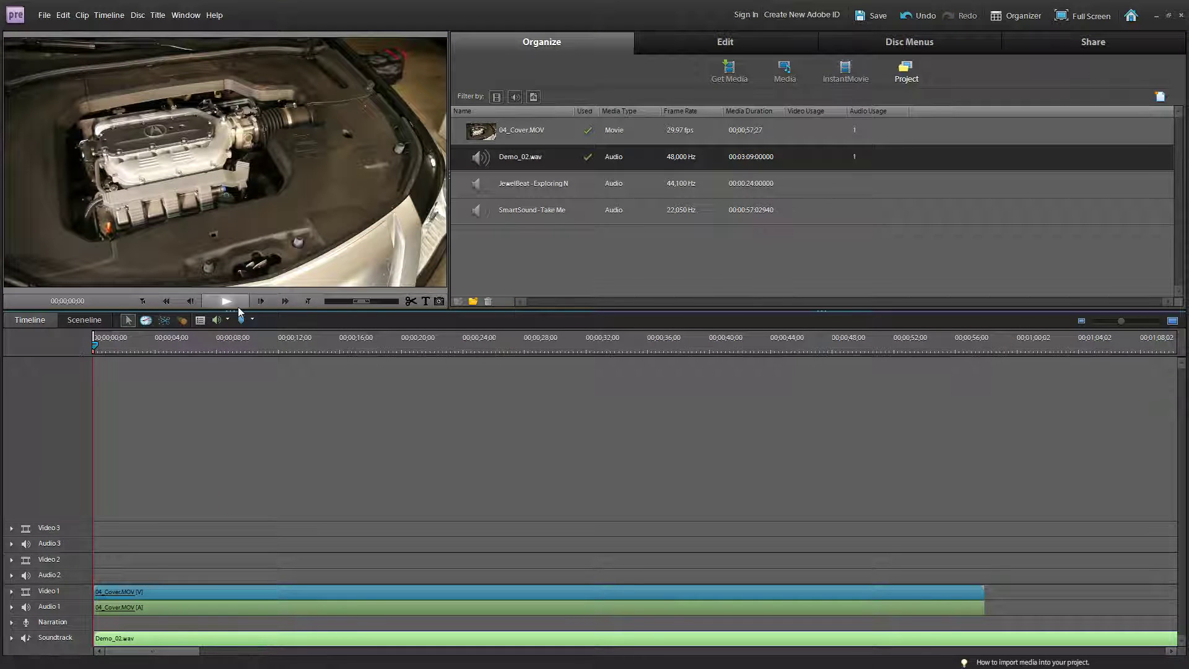
left_click(234, 306)
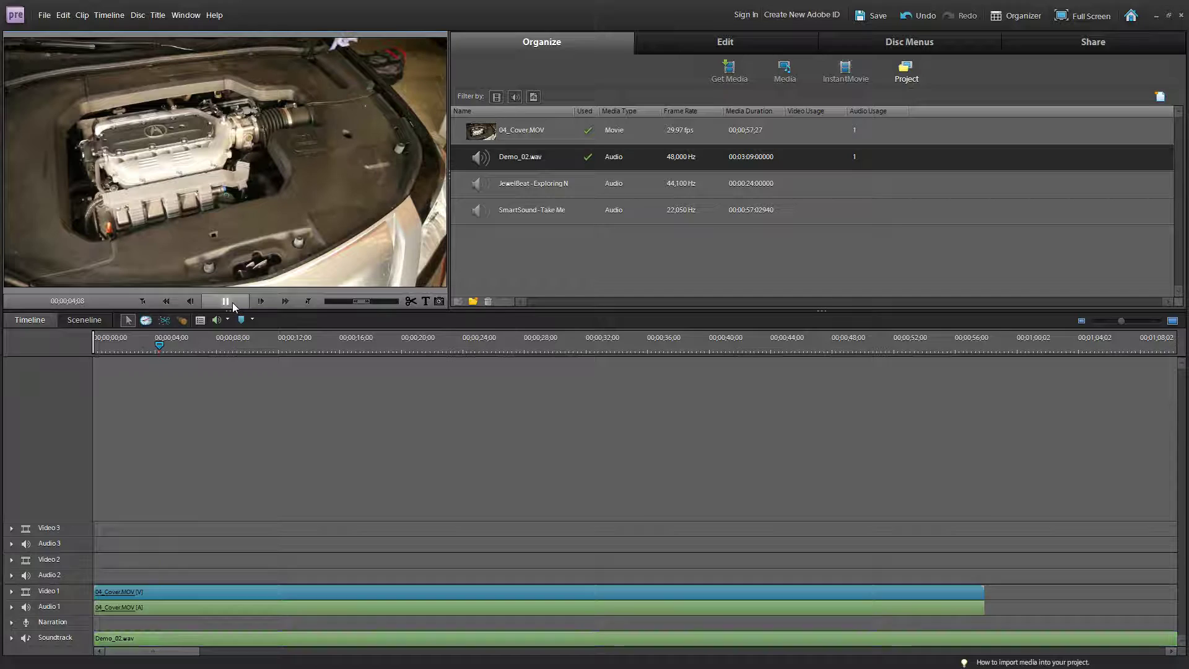
left_click(226, 301)
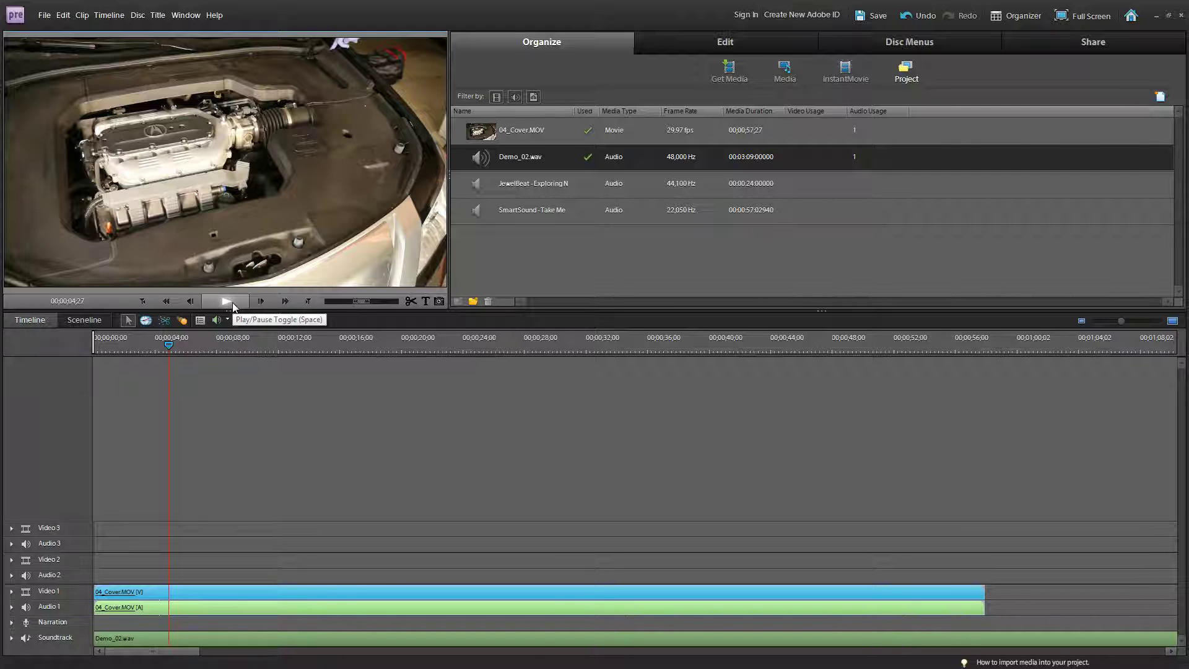
Step: Expand Soundtrack and Audio 1, then lower the music clip's volume line
left_click(12, 639)
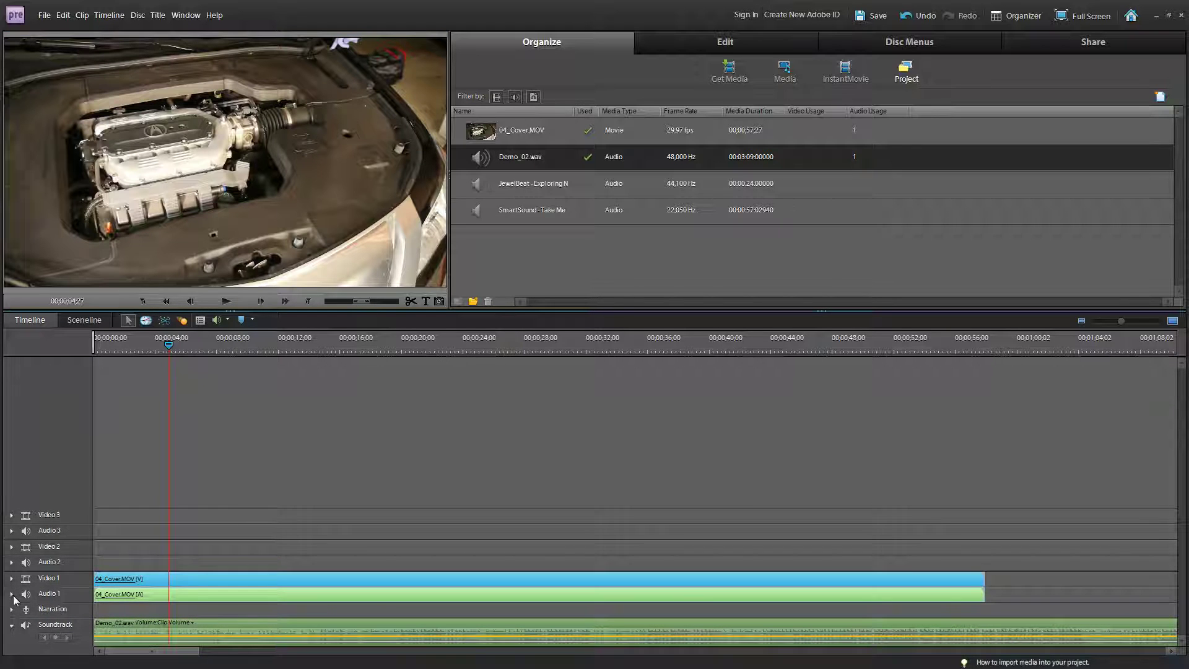
left_click(12, 595)
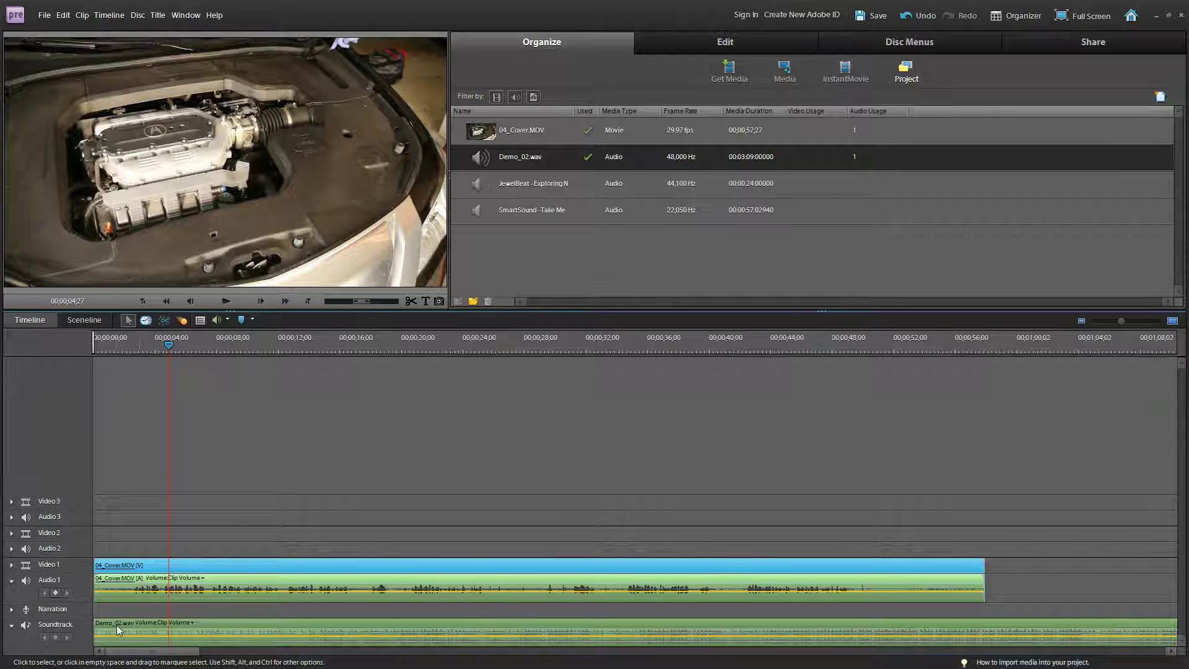
left_click(214, 641)
left_click_drag(214, 641, 216, 645)
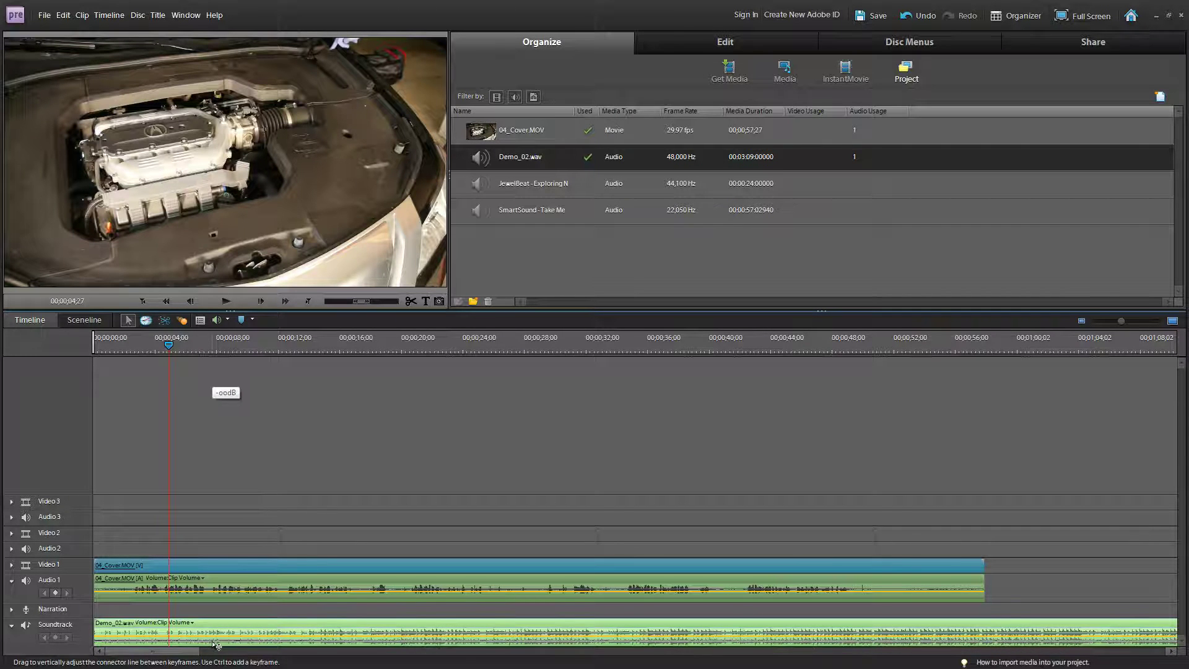
left_click_drag(215, 646, 215, 646)
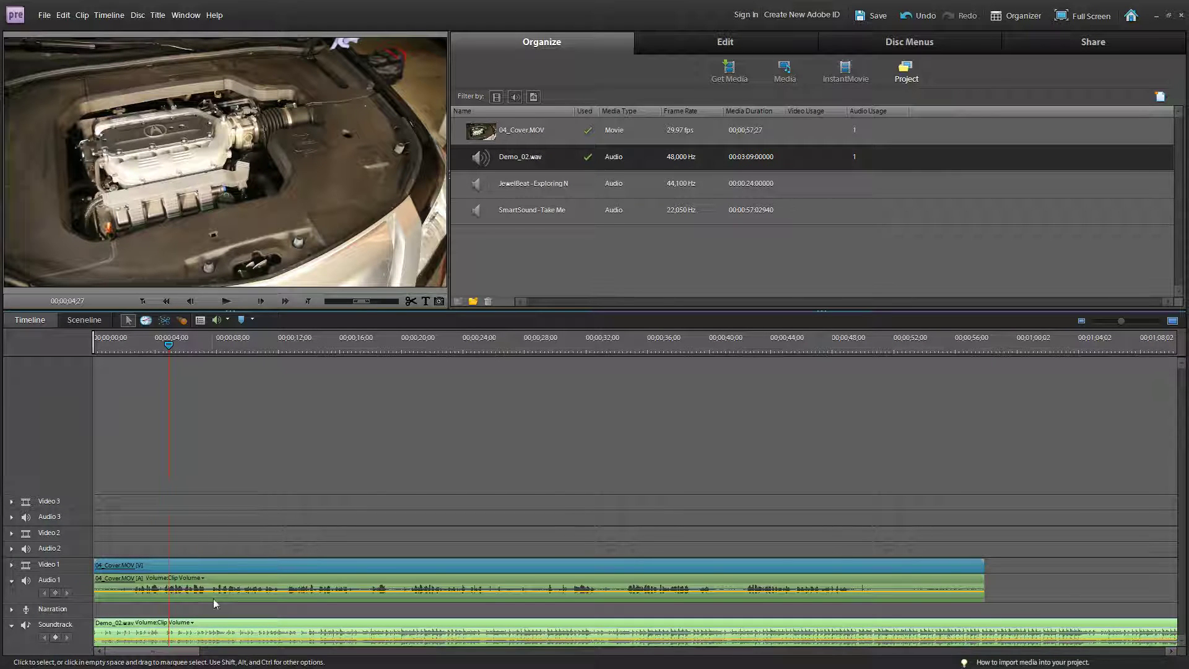
Step: Preview the new audio balance and rewind the playhead to the start
left_click(227, 302)
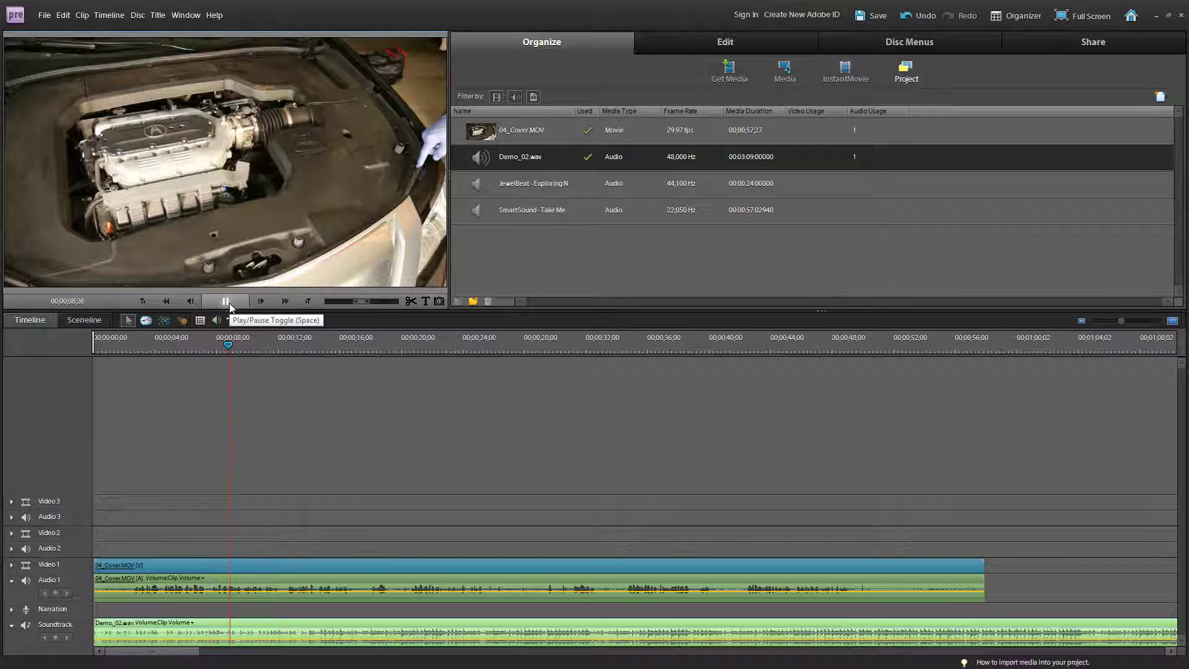
left_click(228, 304)
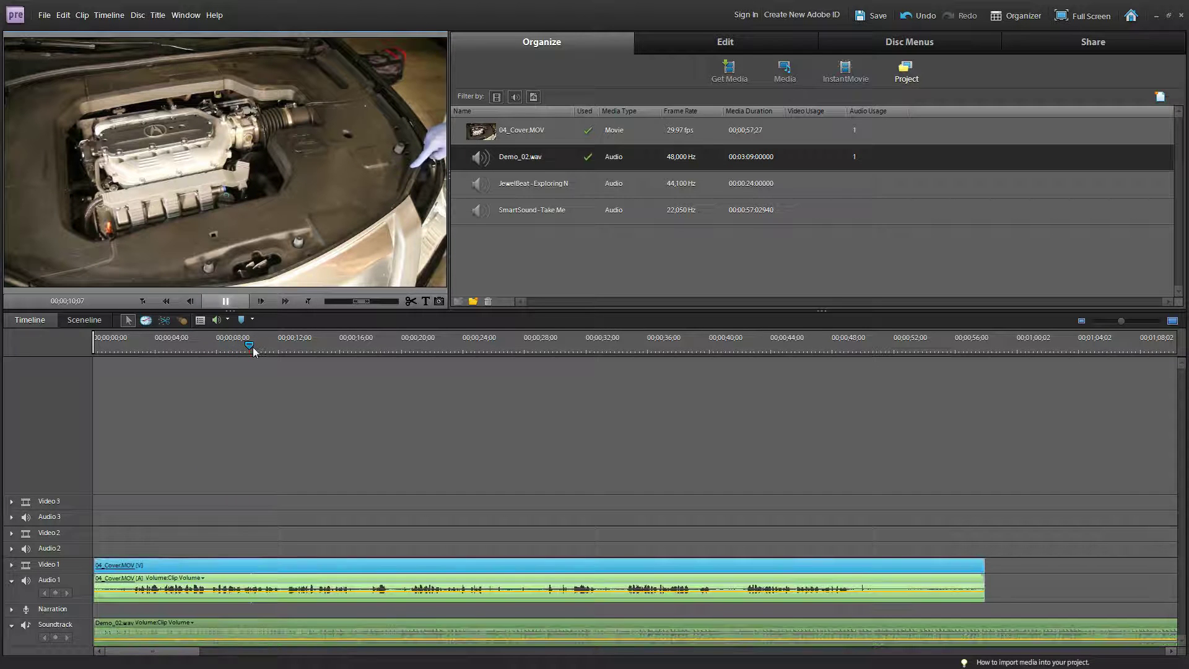
left_click_drag(252, 346, 92, 348)
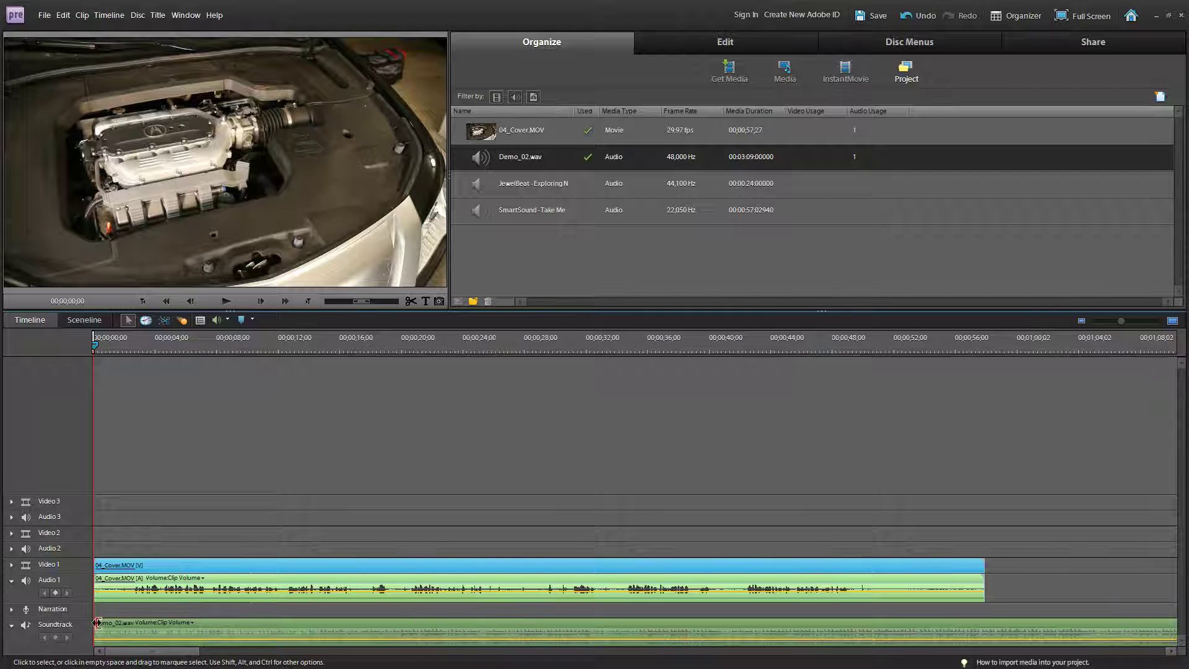
Step: Enlarge the Soundtrack and Audio 1 tracks and set the music volume to about 0 dB
left_click_drag(81, 627, 80, 543)
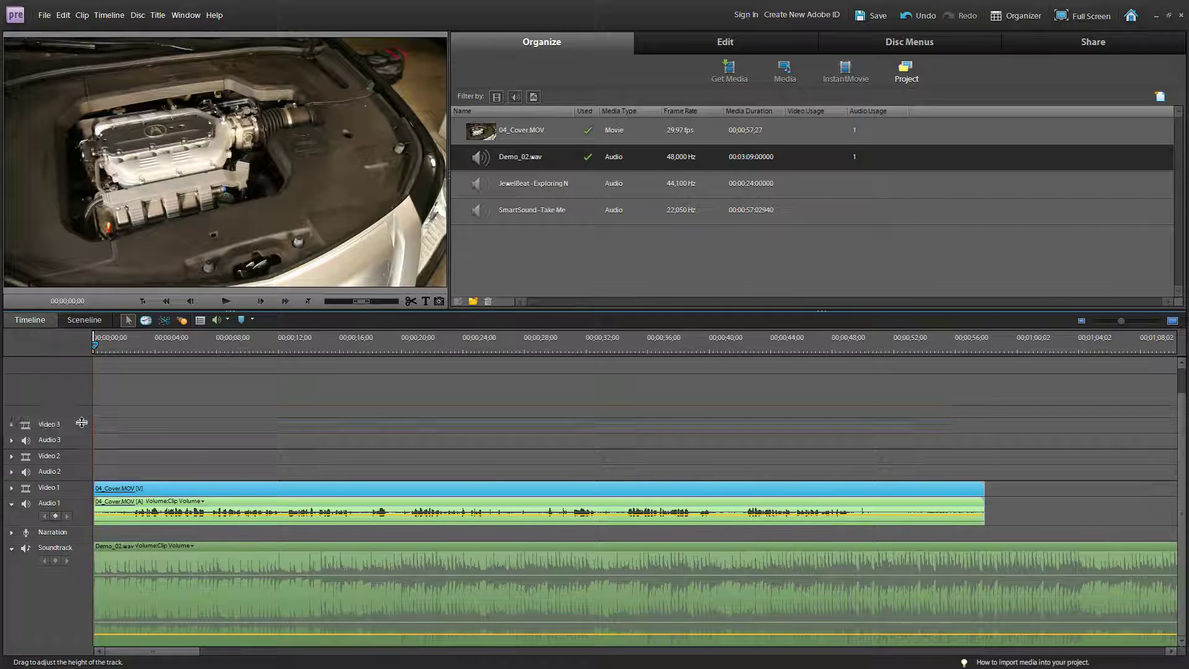
left_click_drag(83, 423, 82, 347)
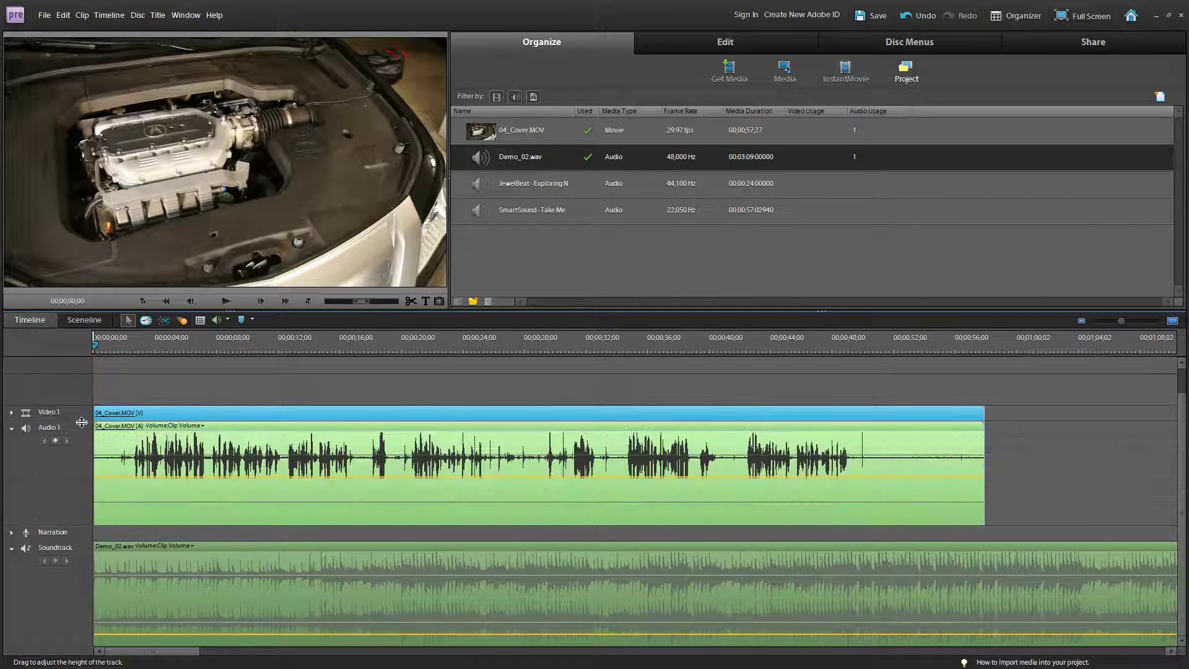
left_click(190, 640)
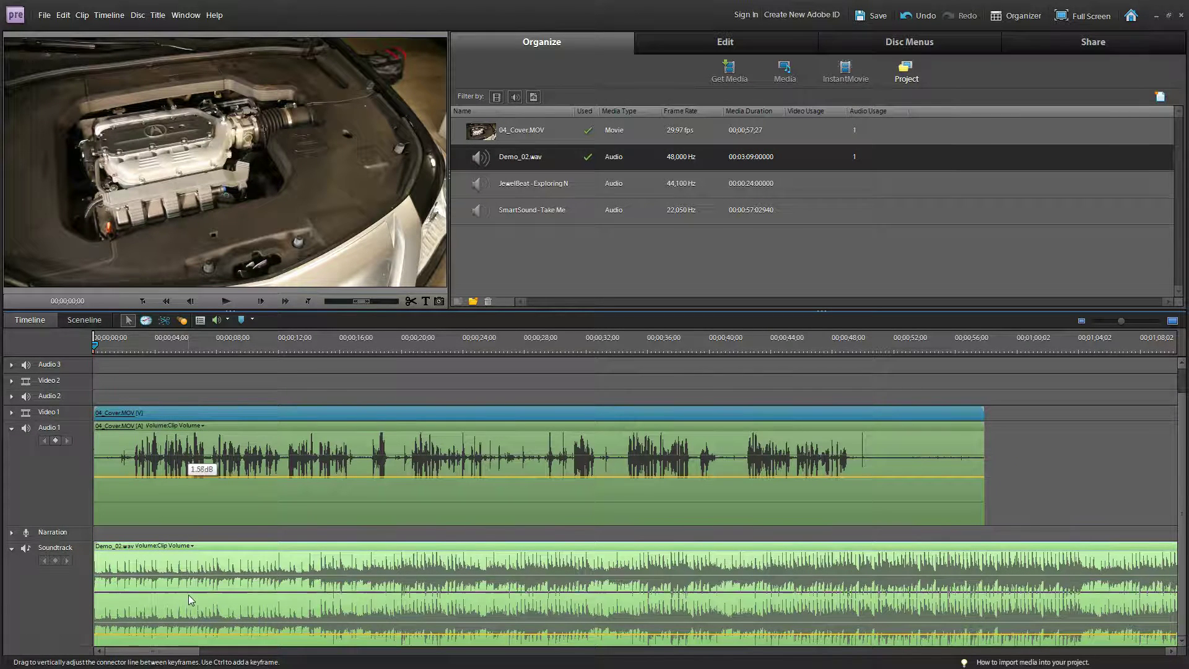
mouse_move(189, 596)
left_mouse_down()
mouse_move(187, 641)
mouse_move(191, 621)
left_mouse_up()
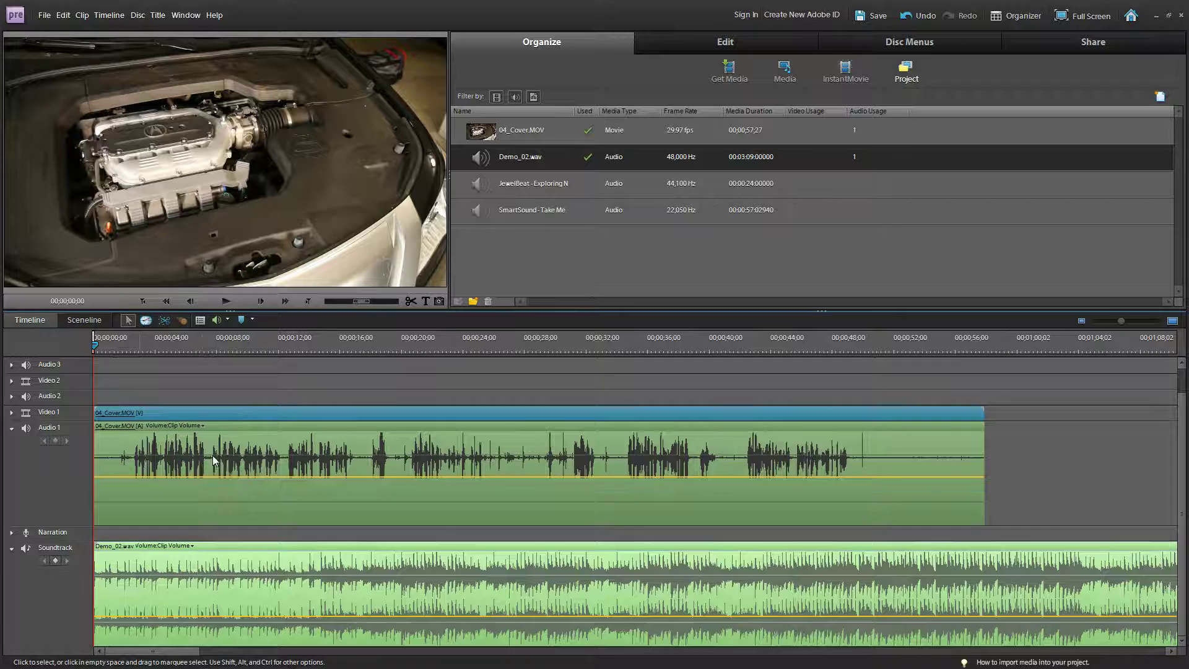
Step: Apply Fill Left to the Audio 1 clip, preview it, and park the playhead near two seconds
left_click(711, 47)
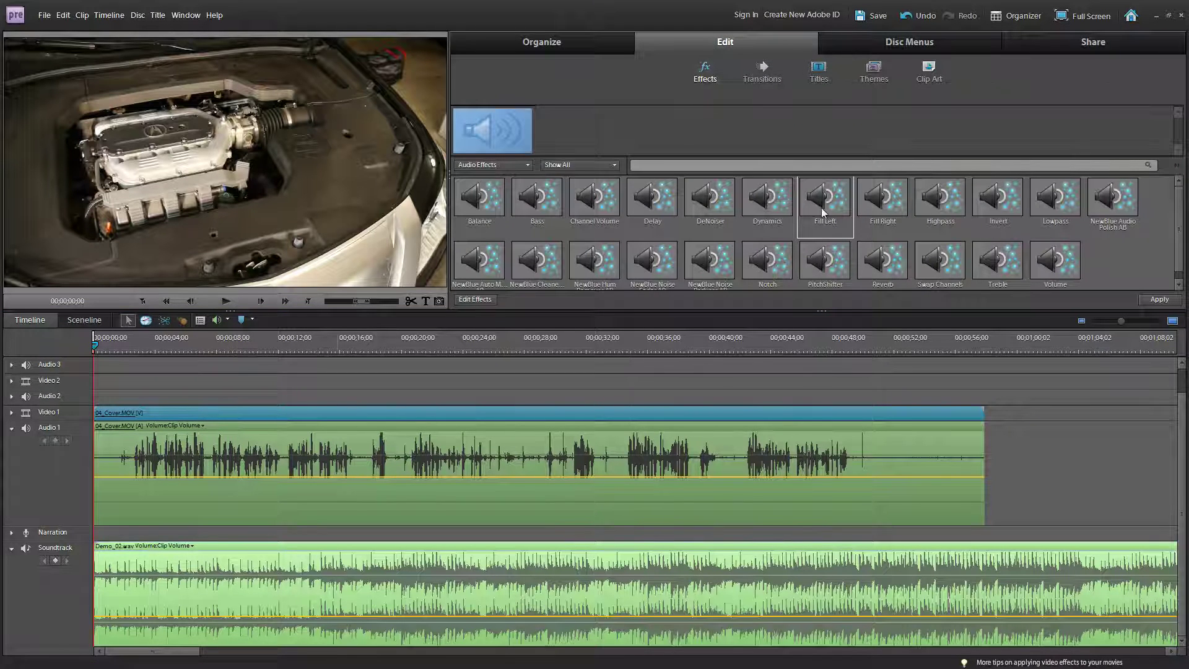
left_click_drag(826, 197, 389, 503)
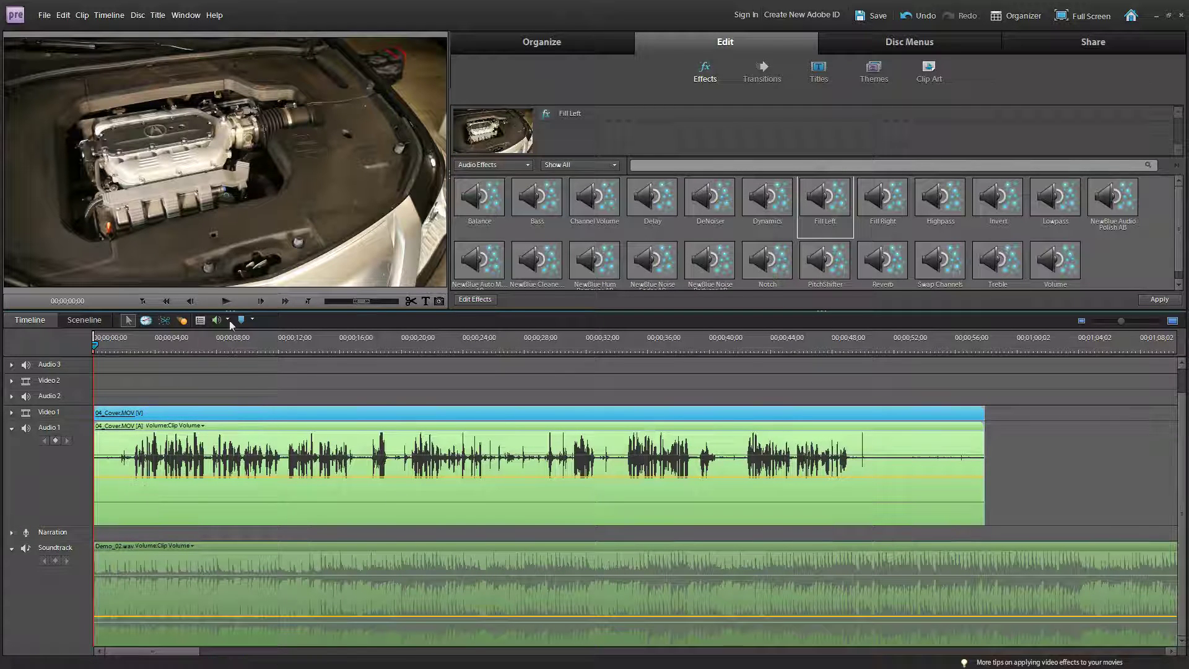
left_click(229, 301)
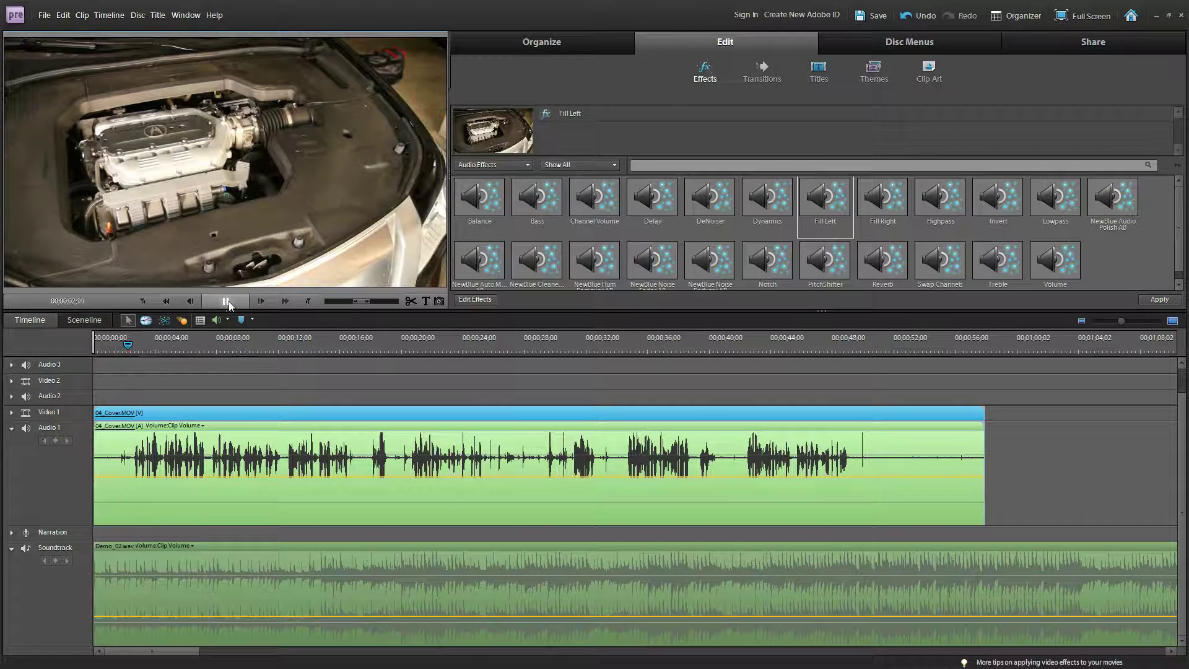
left_click(228, 302)
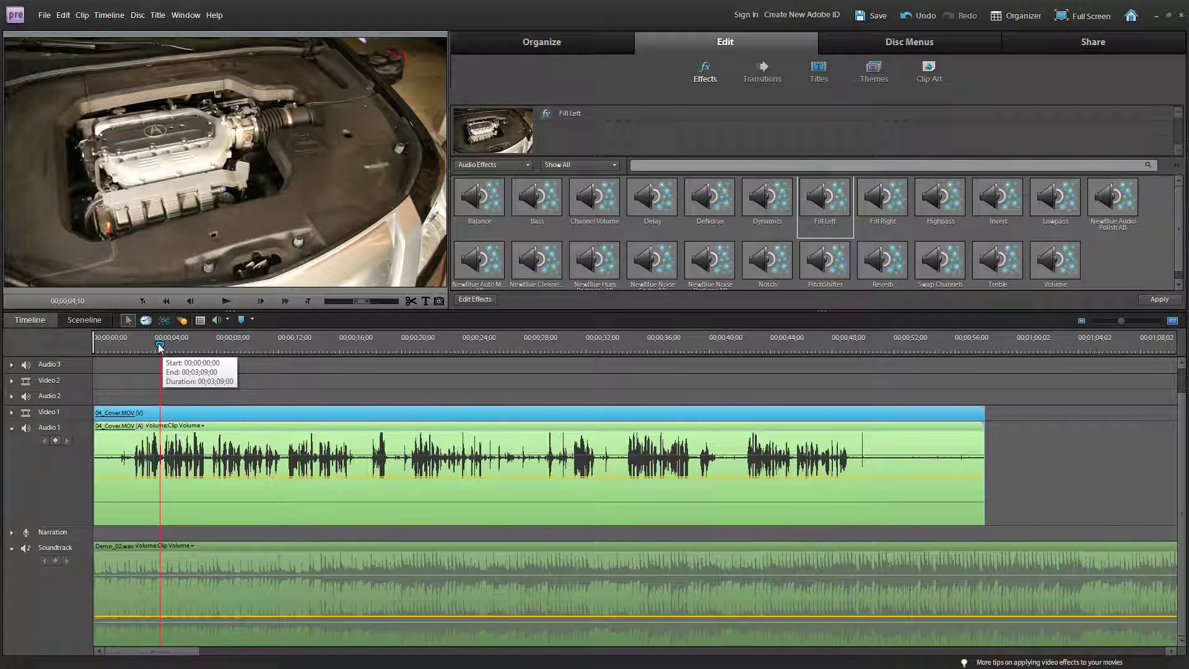
left_click_drag(159, 343, 61, 347)
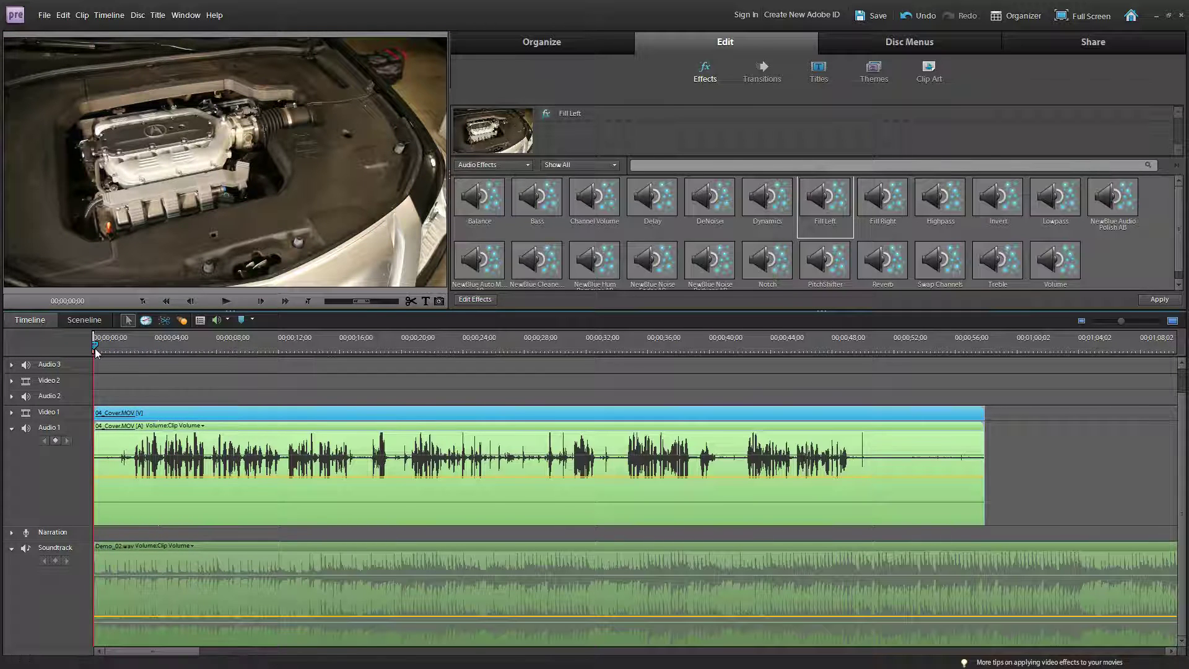
left_click_drag(95, 349, 135, 347)
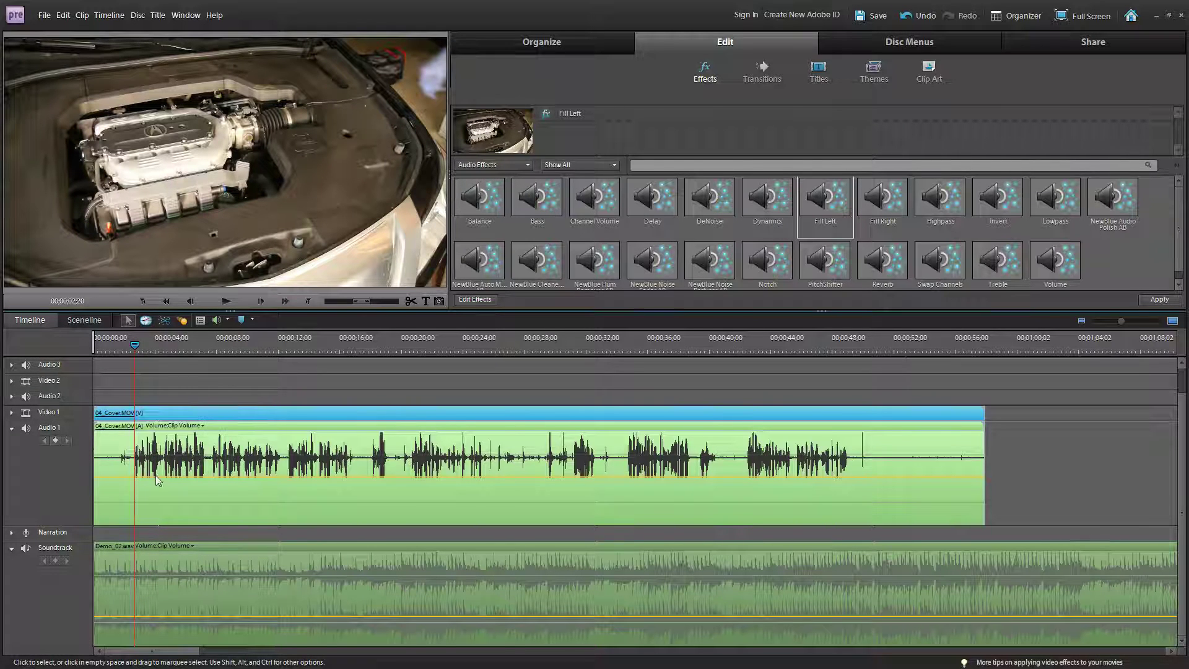
Step: Add music volume keyframes near two seconds and raise the Demo_02.wav level before them
left_click(146, 558)
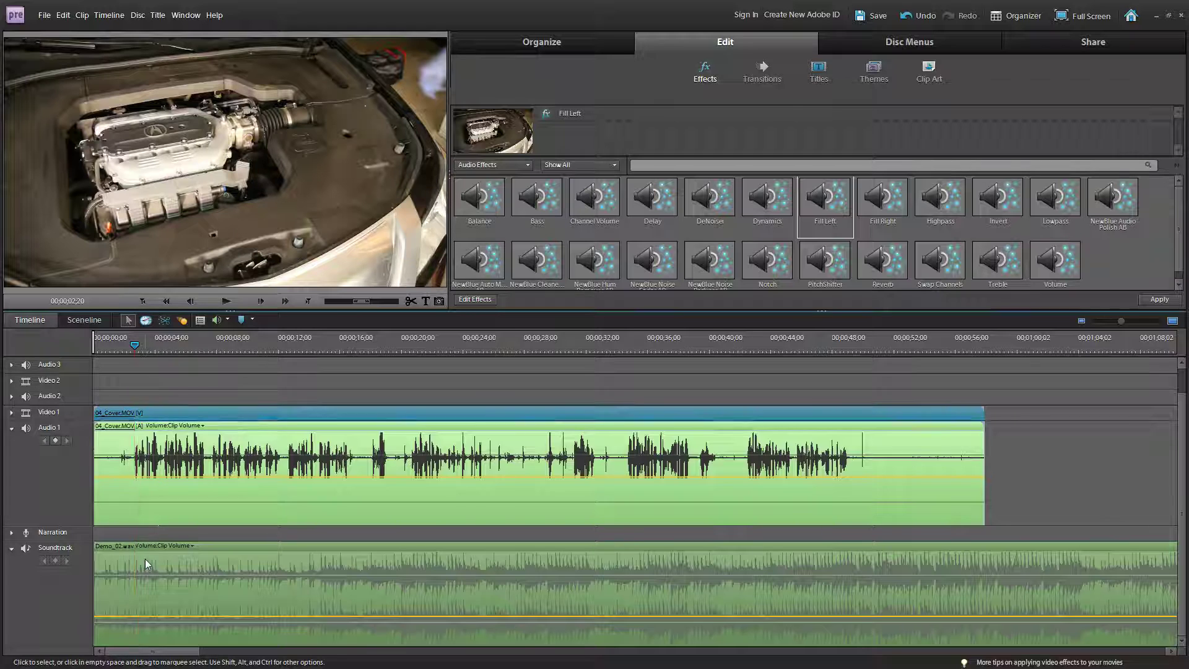
left_click(56, 563)
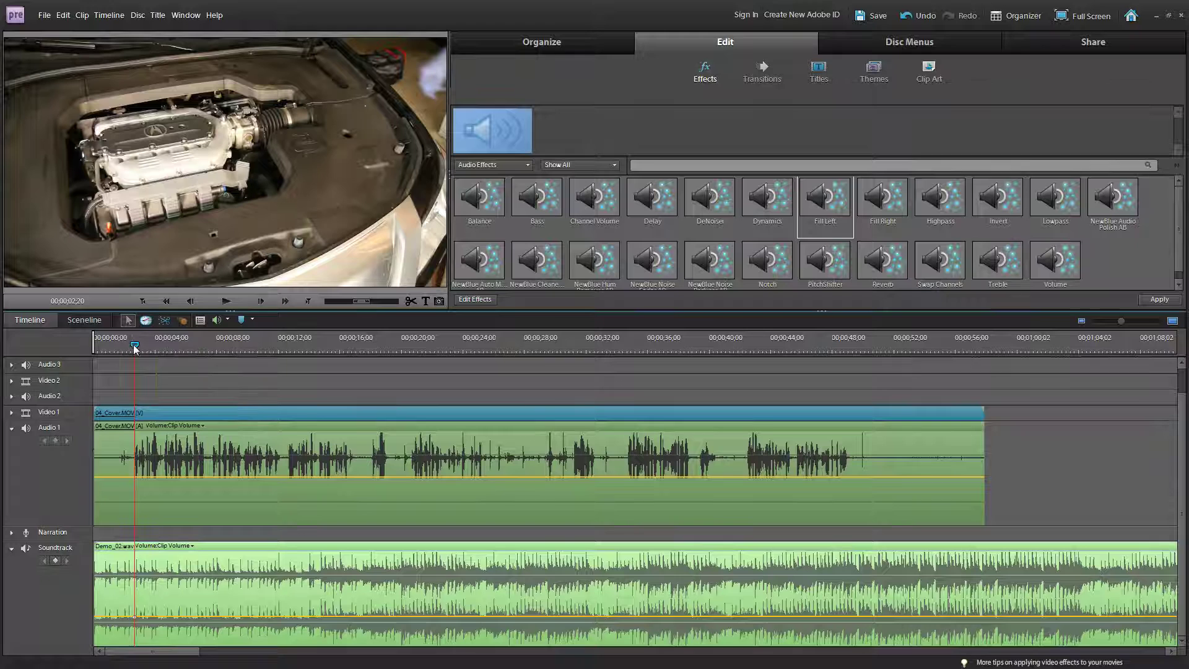
left_click_drag(133, 344, 126, 345)
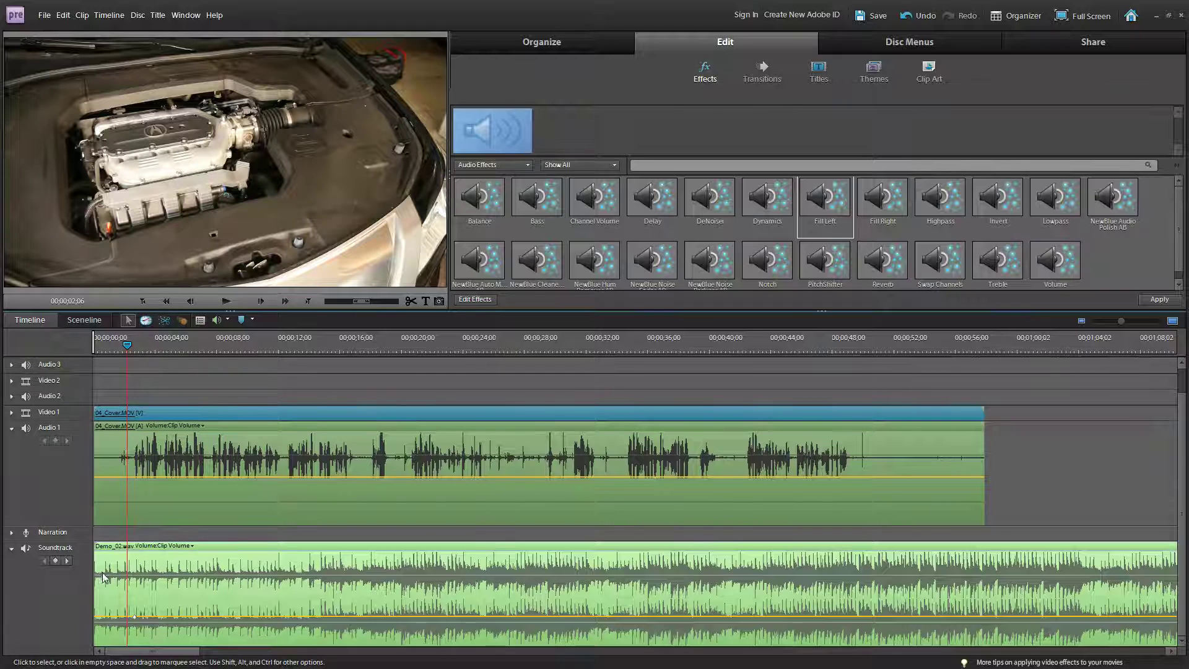
left_click(55, 561)
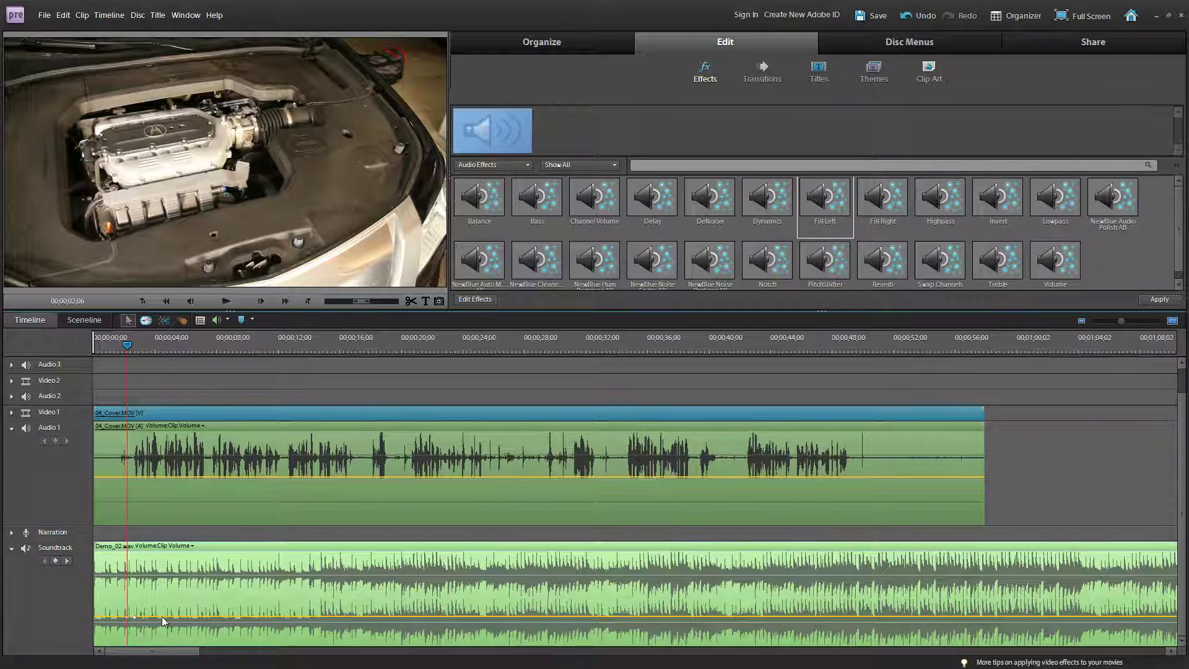
mouse_move(114, 619)
left_mouse_down()
mouse_move(113, 582)
mouse_move(117, 599)
left_mouse_up()
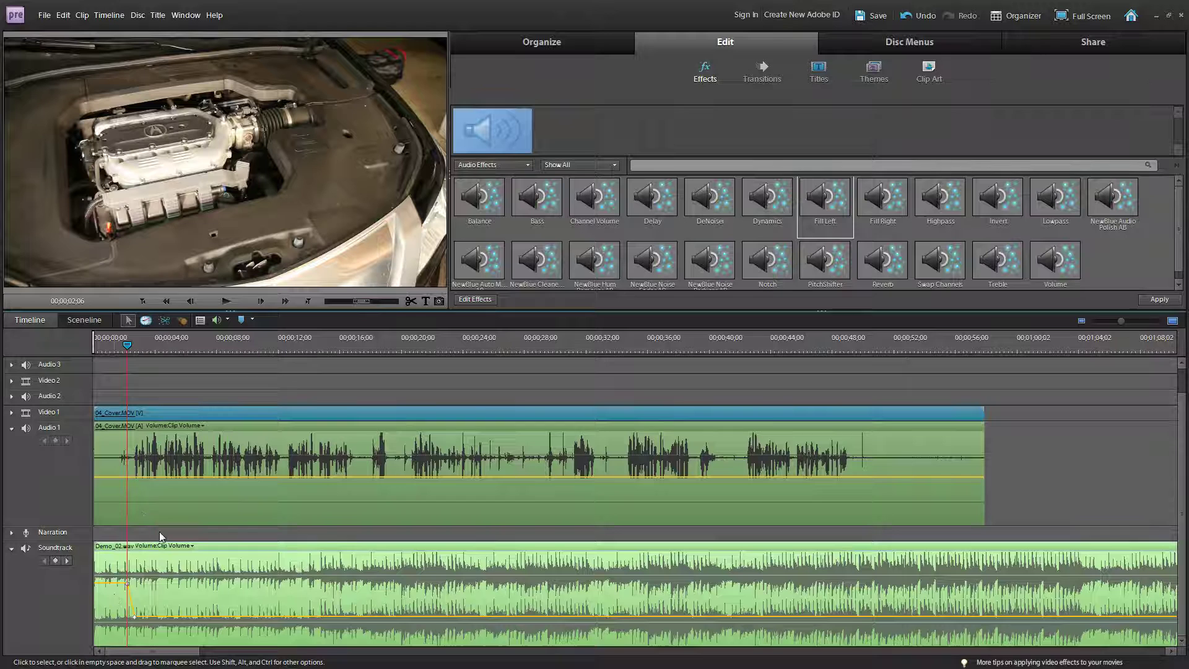
Step: Add two Audio 1 volume keyframes near two seconds and drop the clip's start to silence
left_click(148, 496)
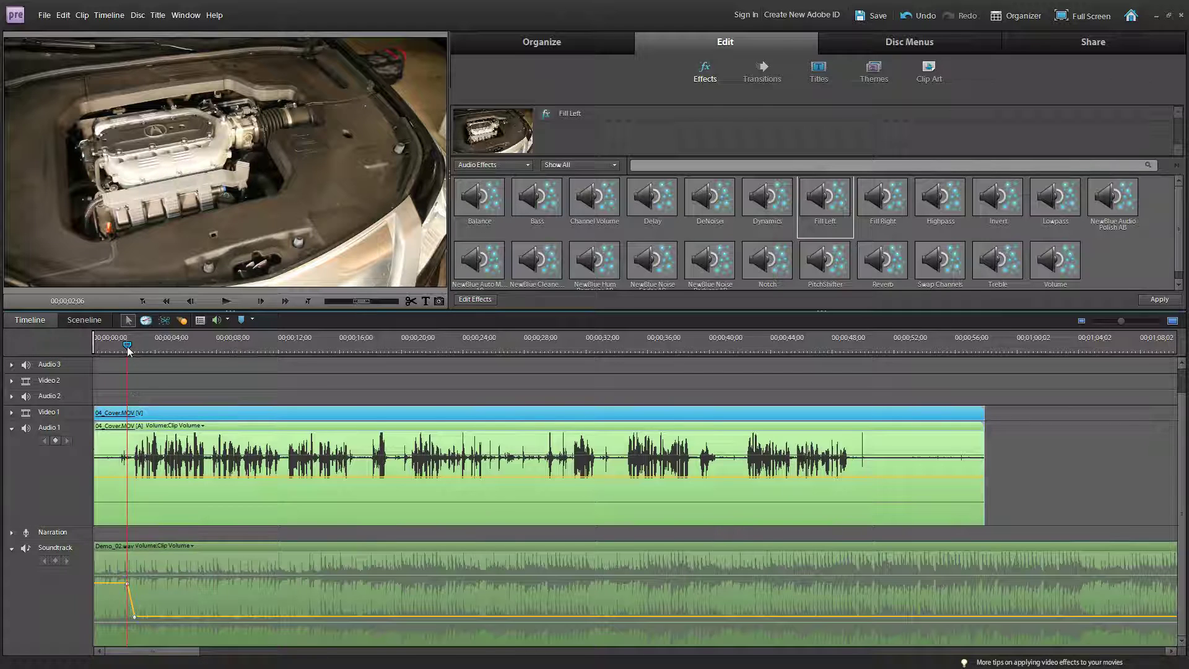
left_click_drag(129, 349, 135, 348)
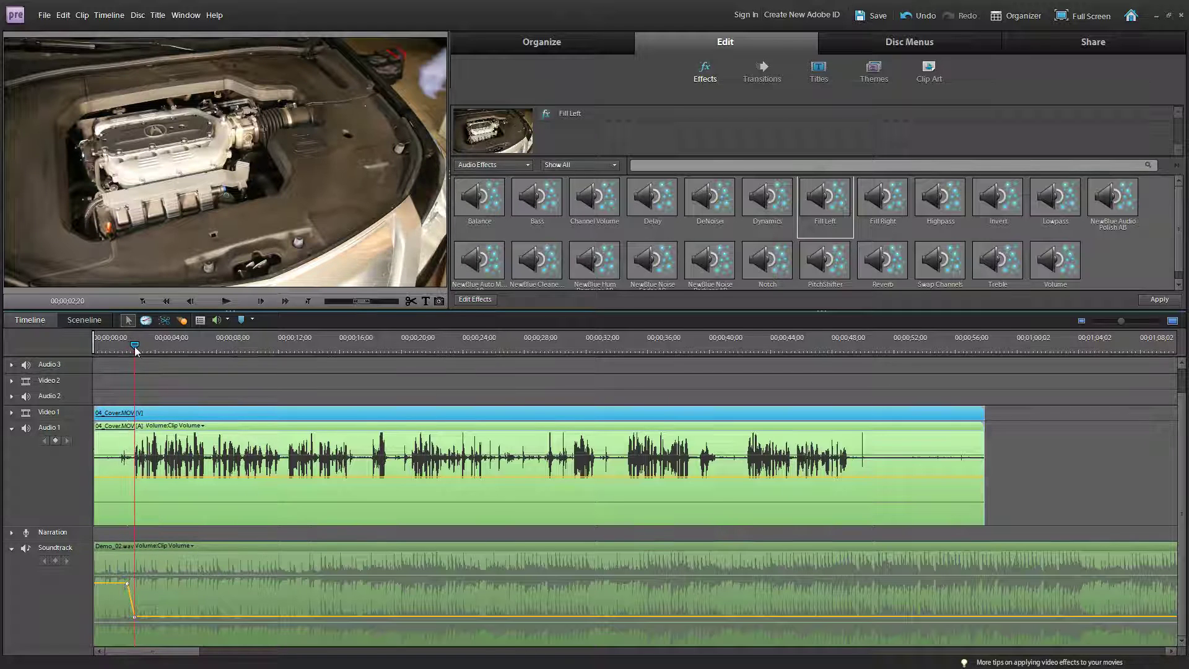
left_click(55, 441)
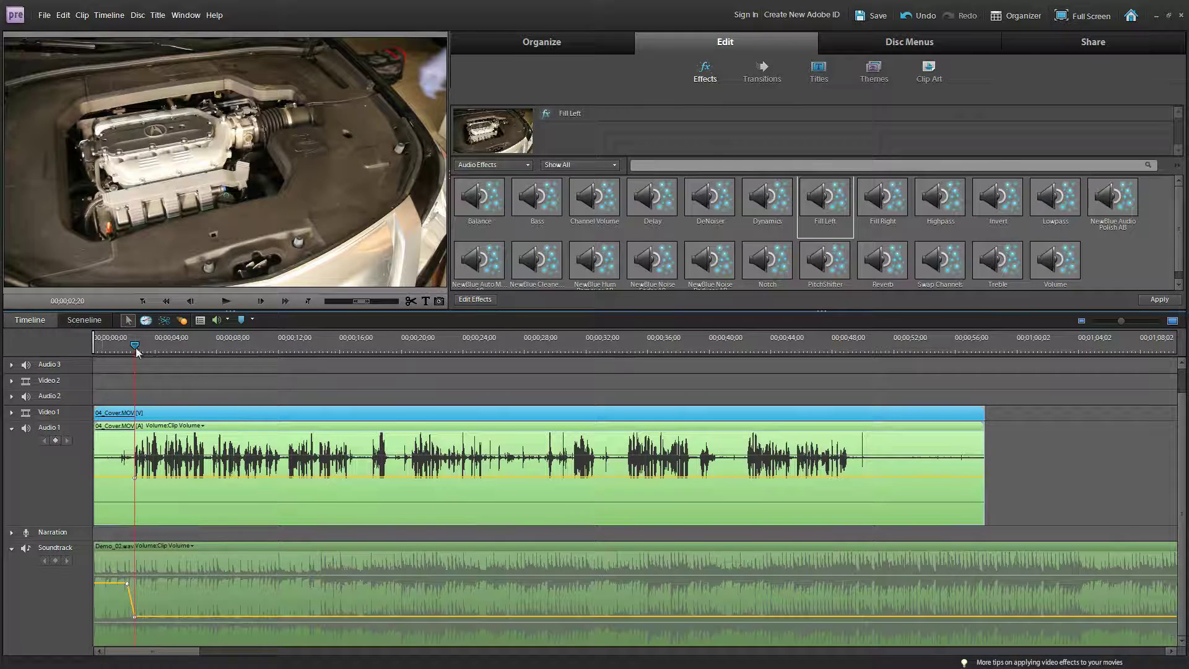
left_click_drag(135, 345, 130, 346)
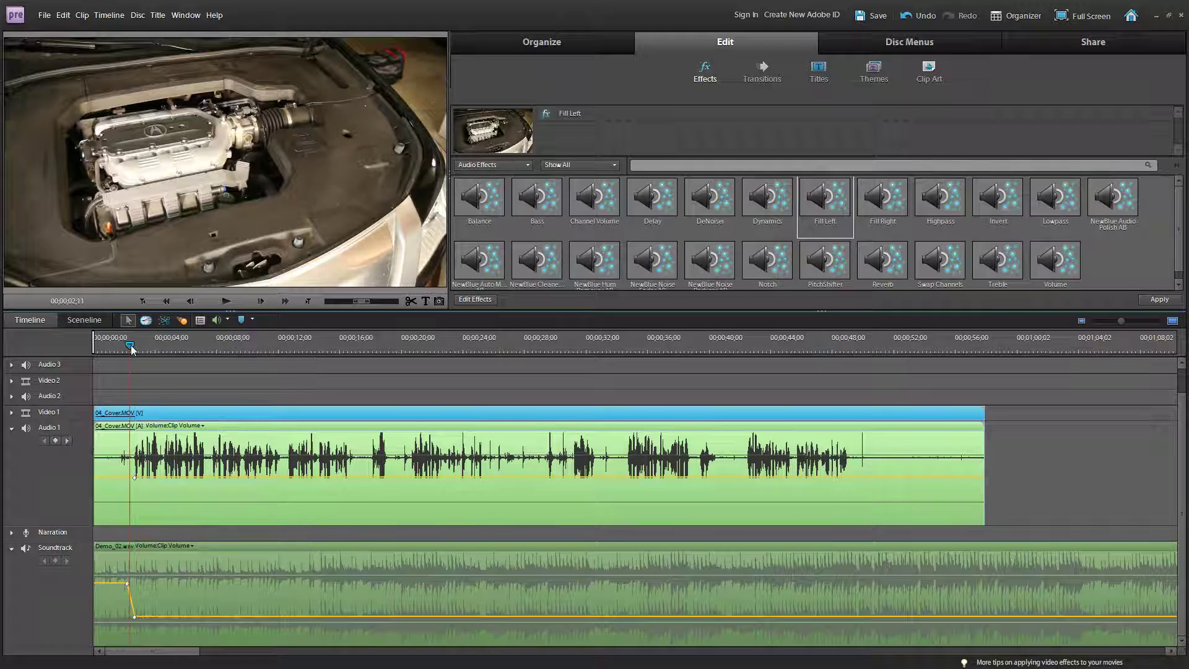
left_click(55, 441)
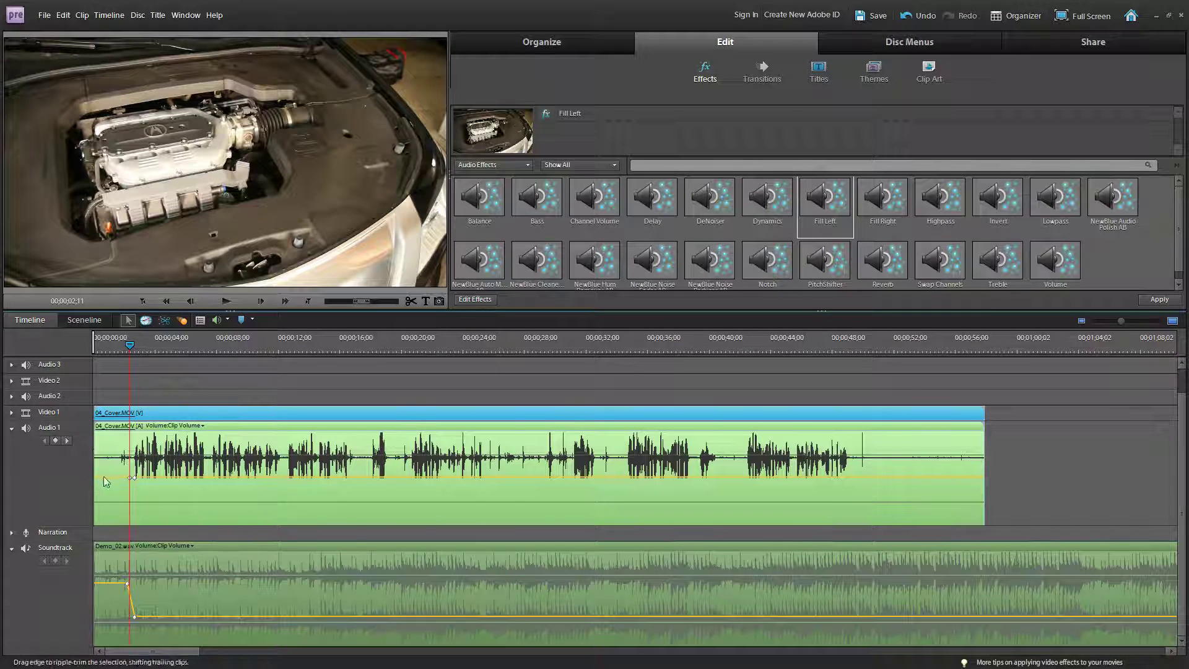
left_click_drag(109, 479, 109, 531)
left_click_drag(114, 344, 65, 346)
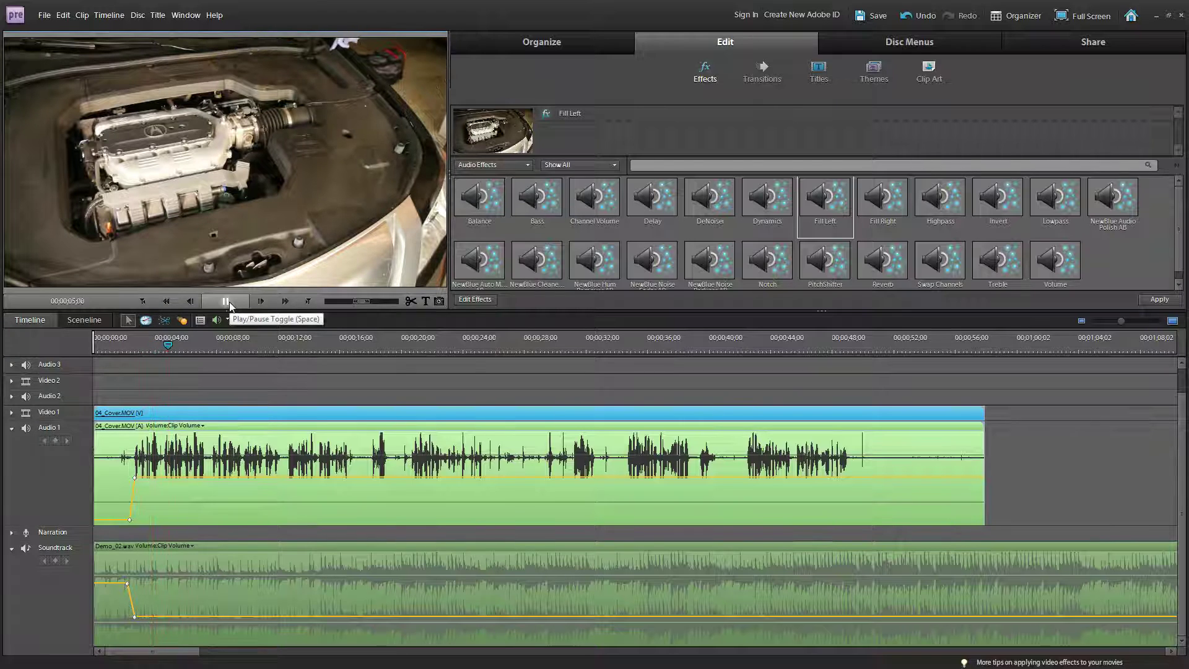
Step: Lower the ducked music level, shift its low keyframe later, and preview from the start
left_click(226, 301)
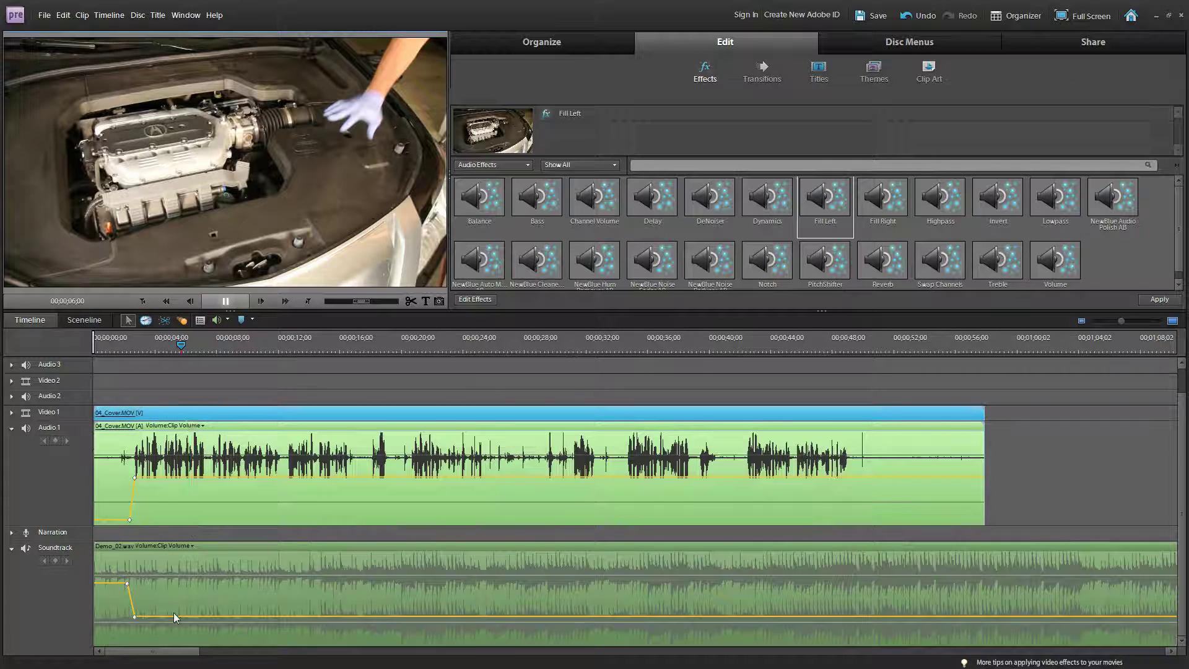
left_click(178, 625)
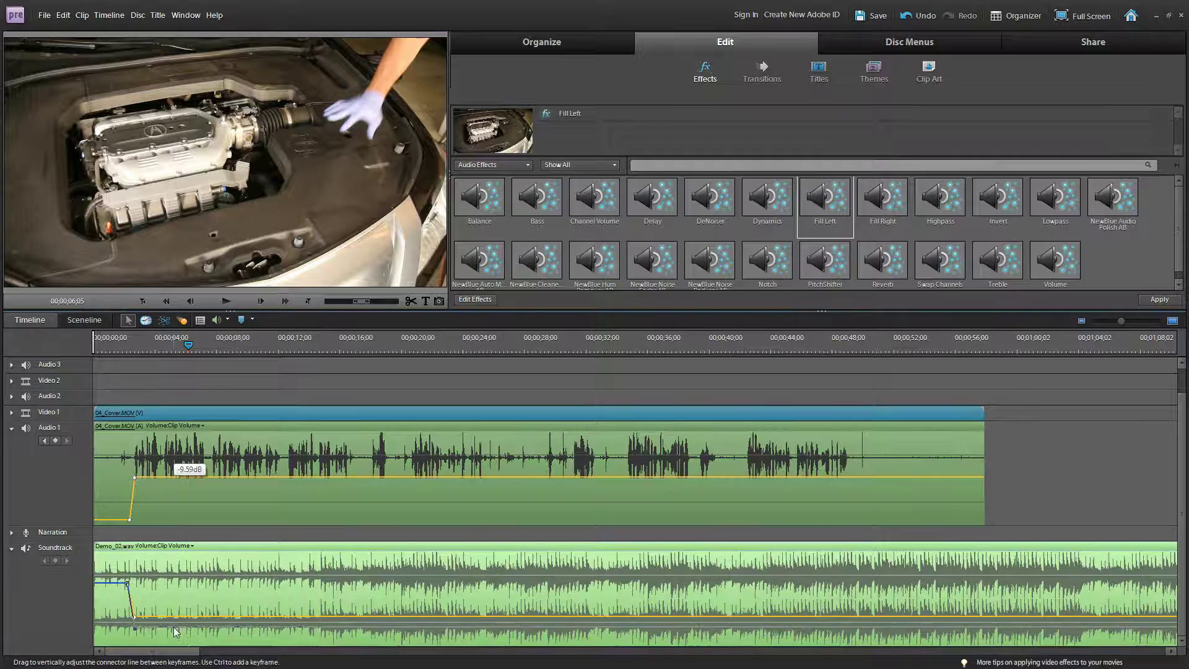
left_click_drag(176, 632, 177, 647)
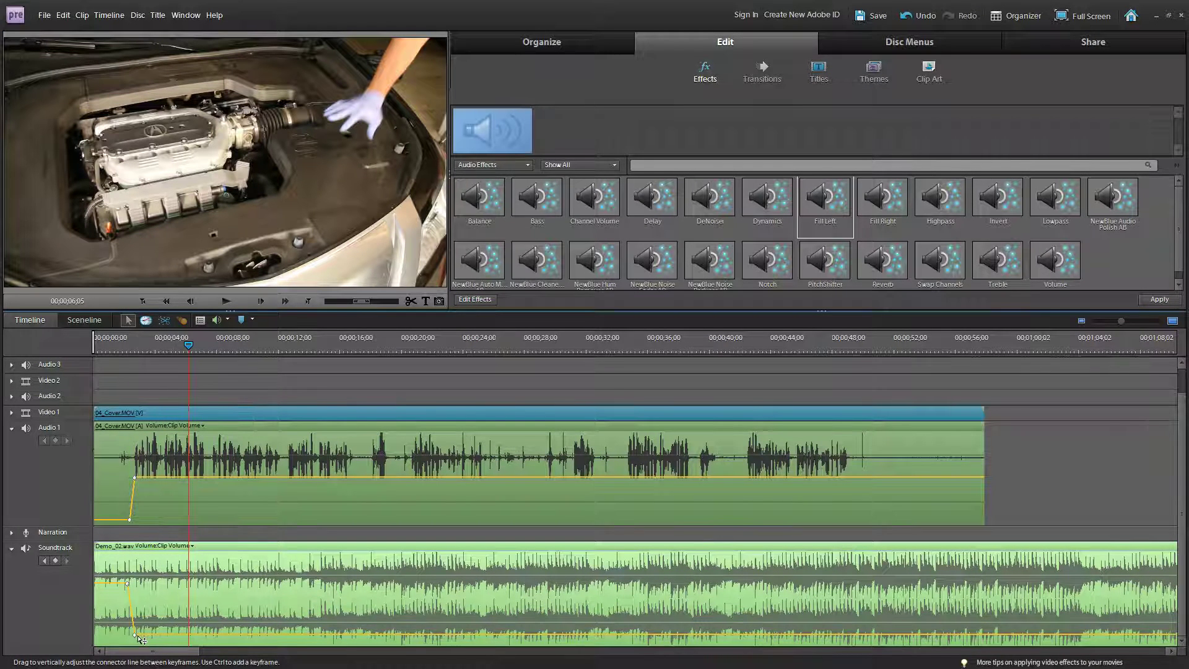
mouse_move(135, 636)
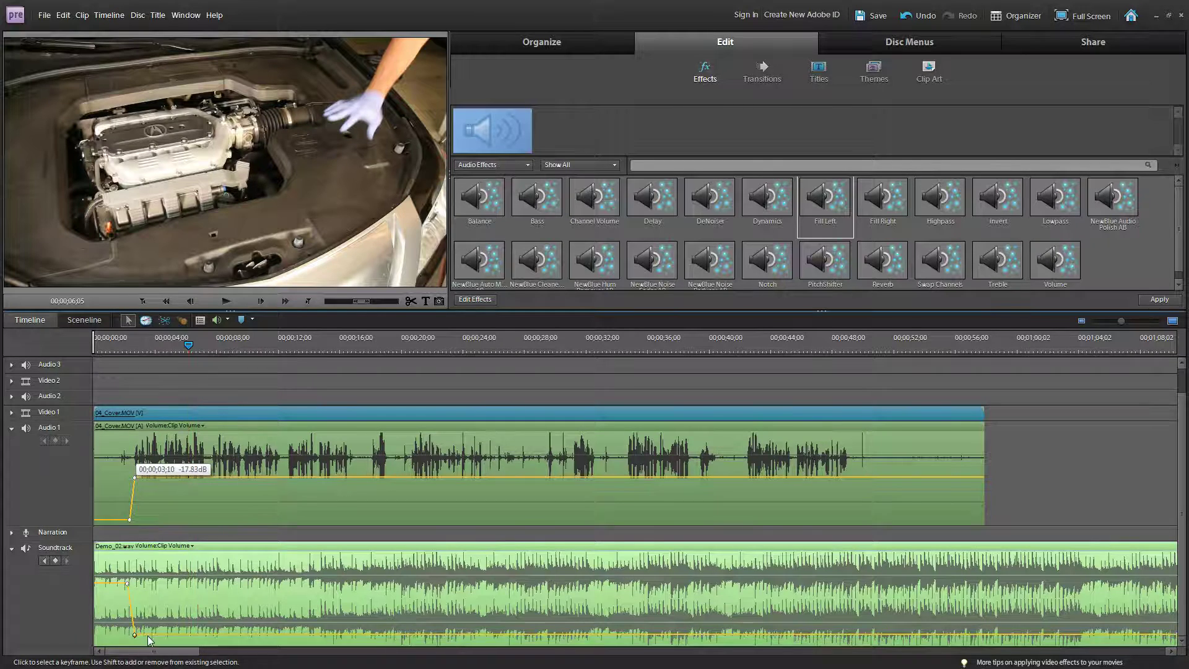
left_click_drag(136, 634, 146, 635)
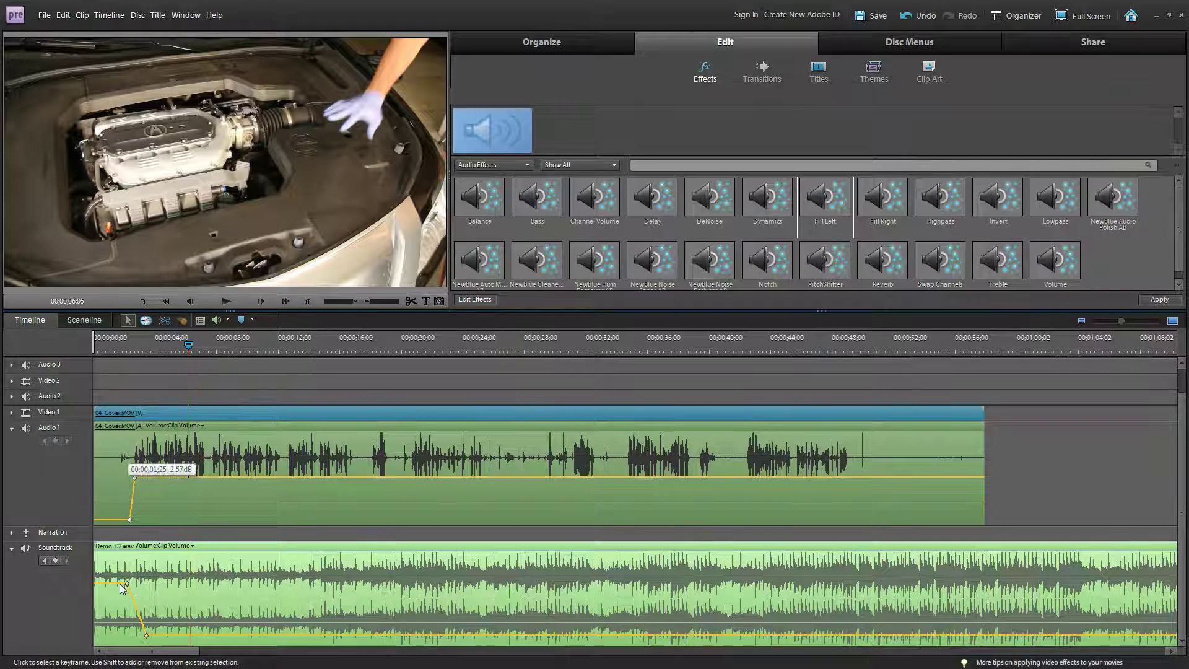
left_click(188, 346)
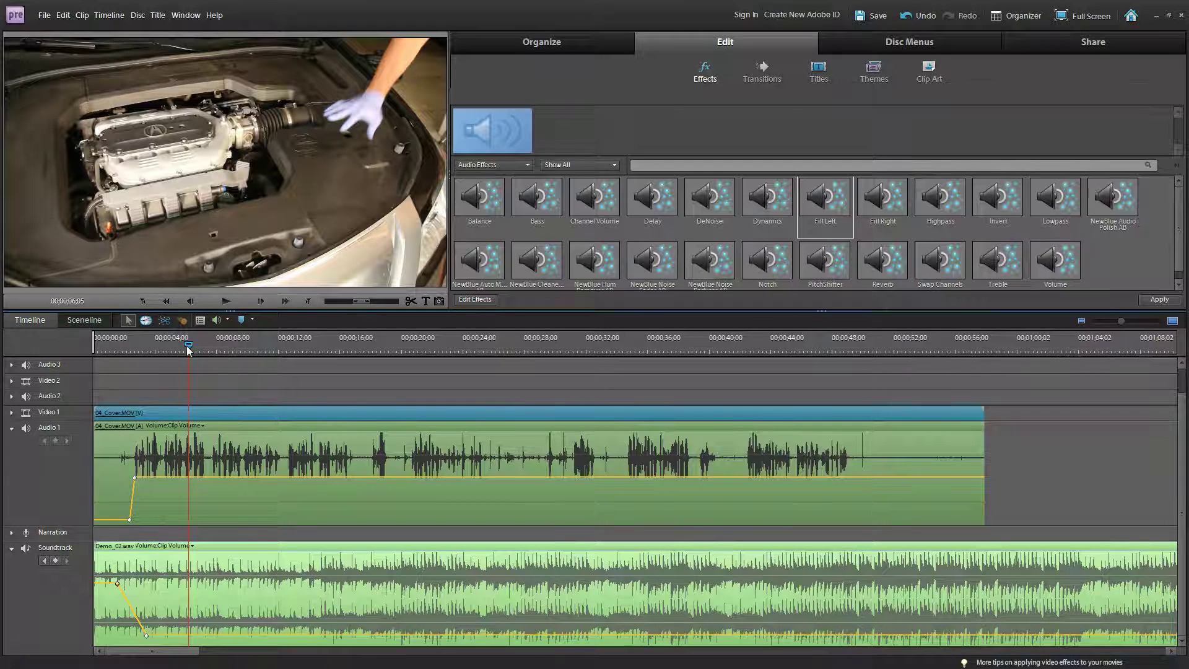
left_click_drag(187, 346, 96, 346)
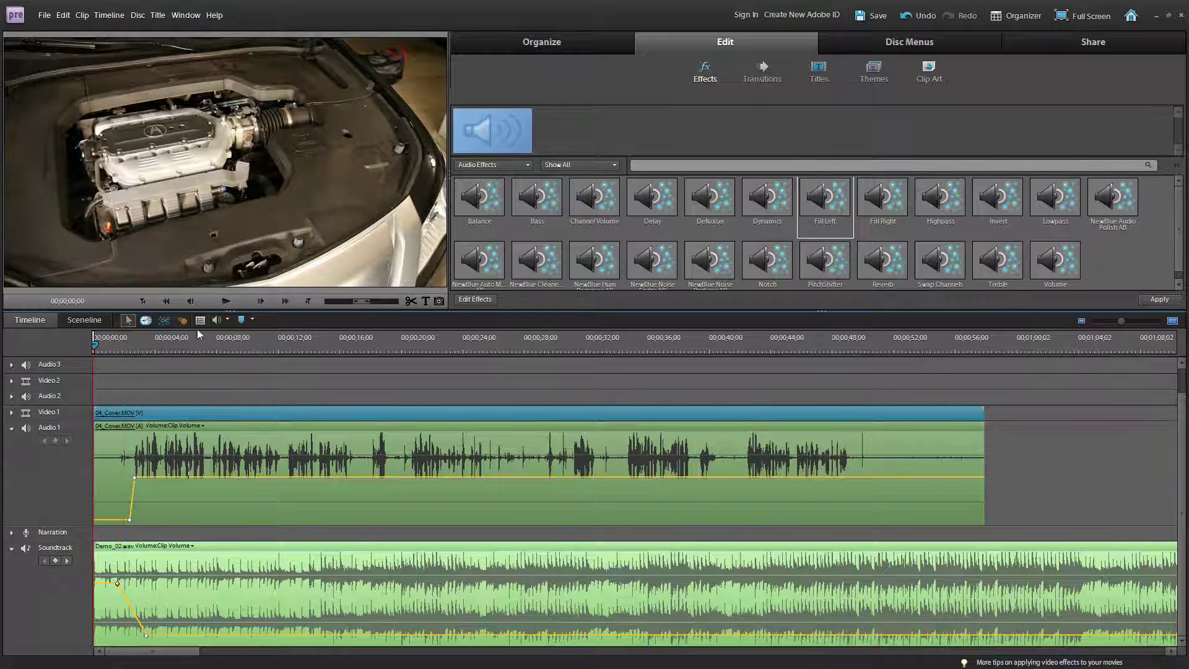
left_click(228, 303)
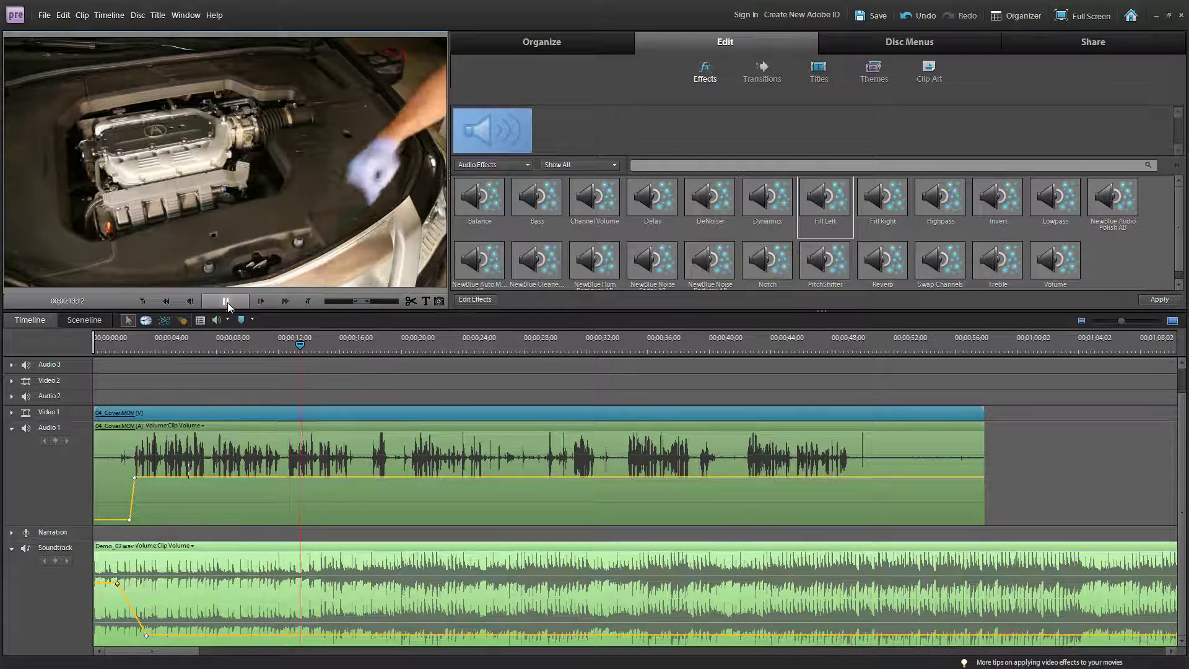
left_click(228, 302)
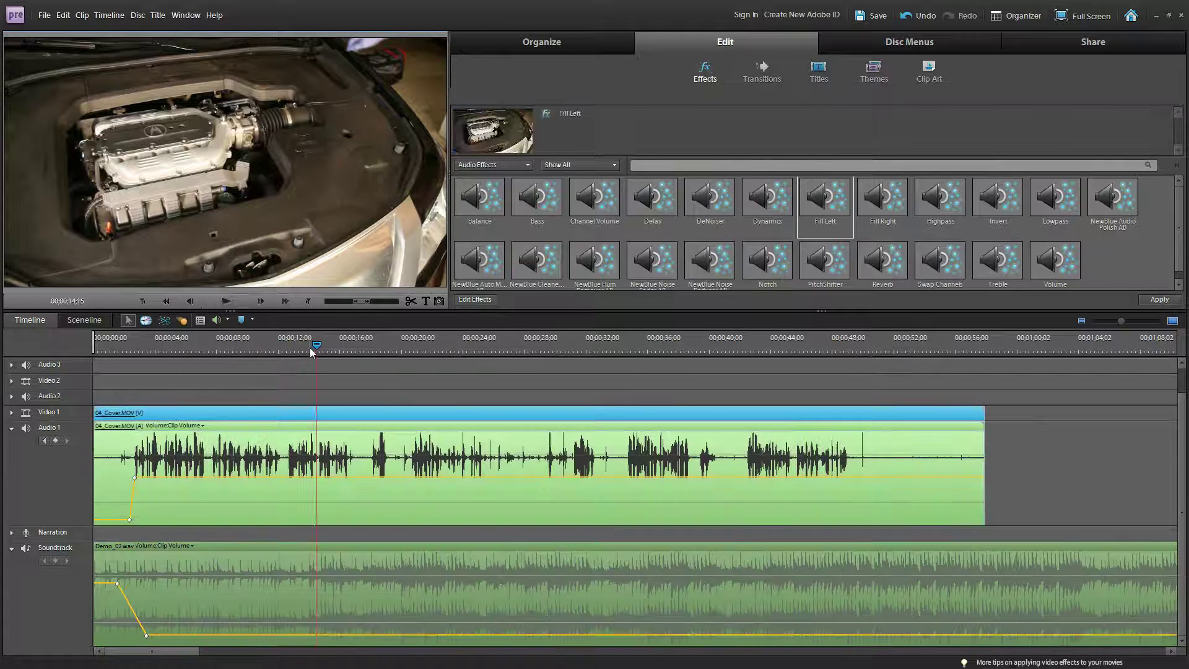
Step: Add volume keyframes on Audio 1 and Soundtrack around 19–20 seconds
left_click_drag(313, 348, 386, 346)
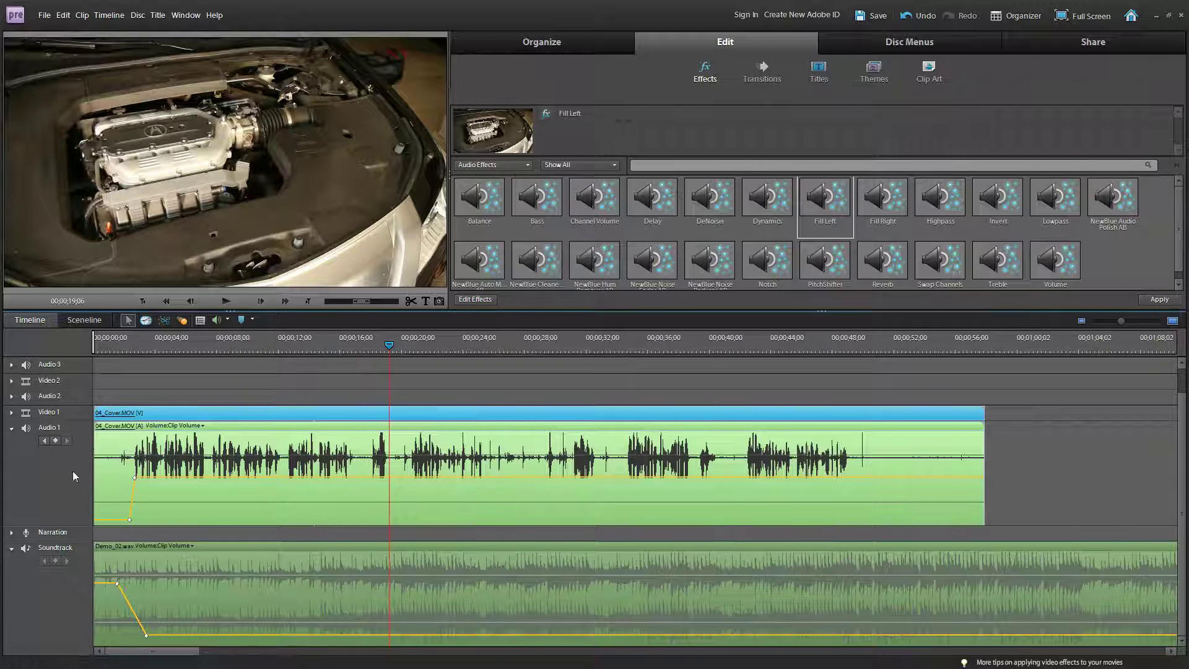
left_click(57, 440)
left_click(361, 569)
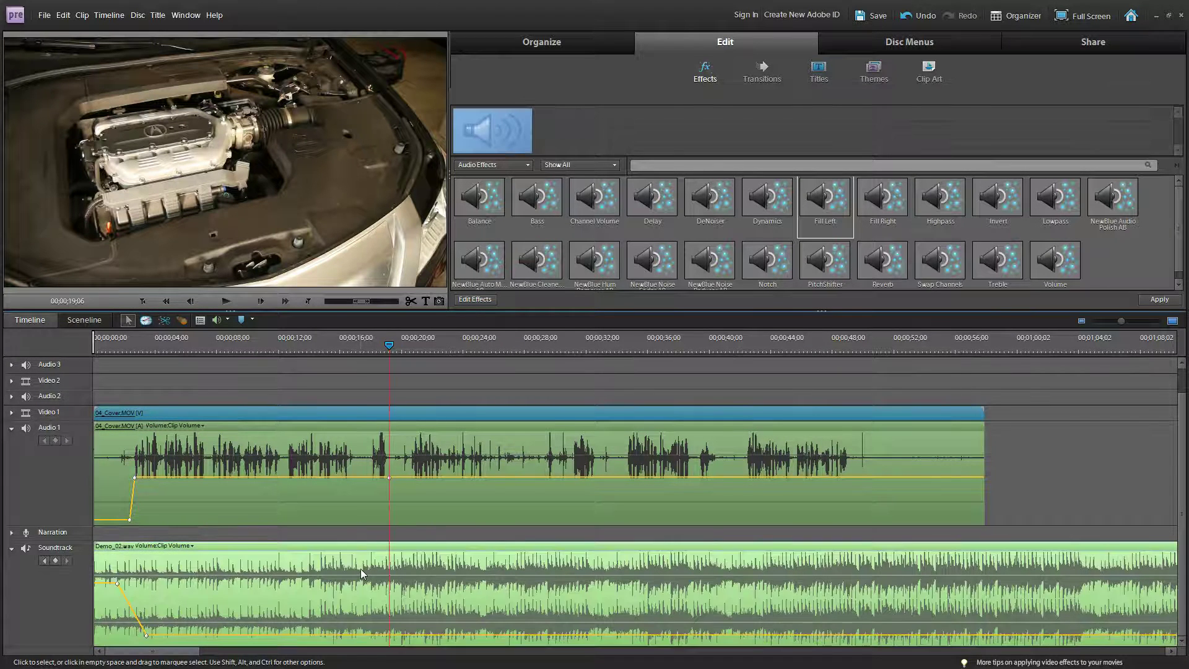
left_click(56, 561)
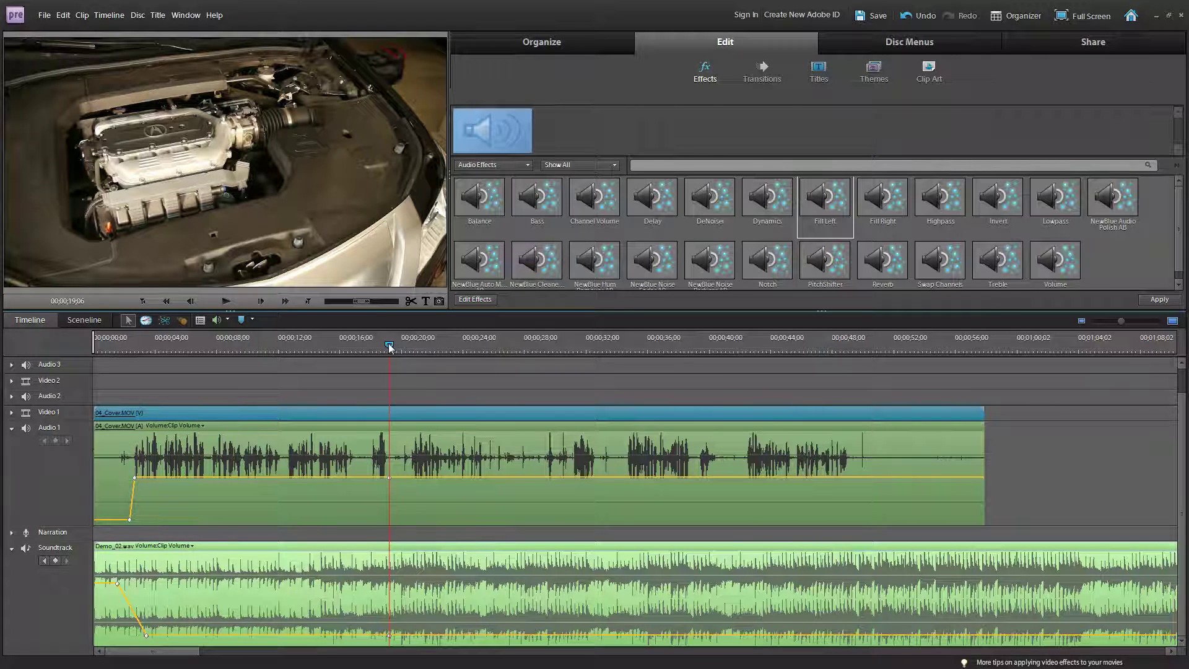
left_click_drag(388, 344, 404, 343)
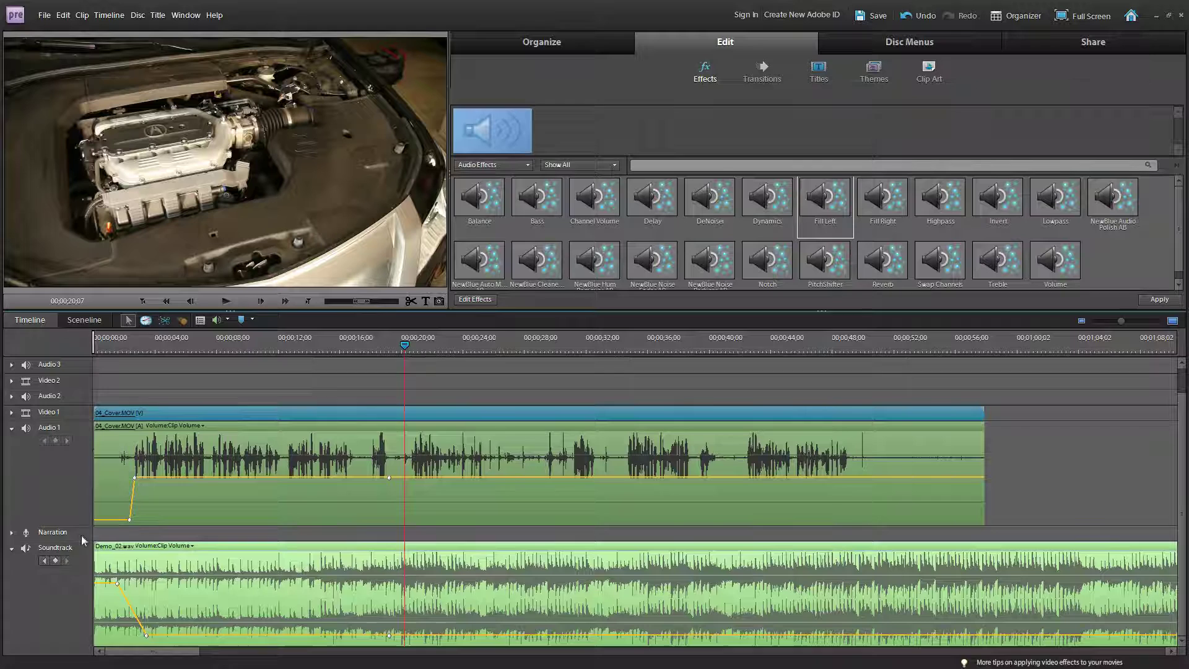
left_click(56, 561)
Step: Fade Audio 1 to silence around 20 seconds and raise the music back up
left_click(358, 502)
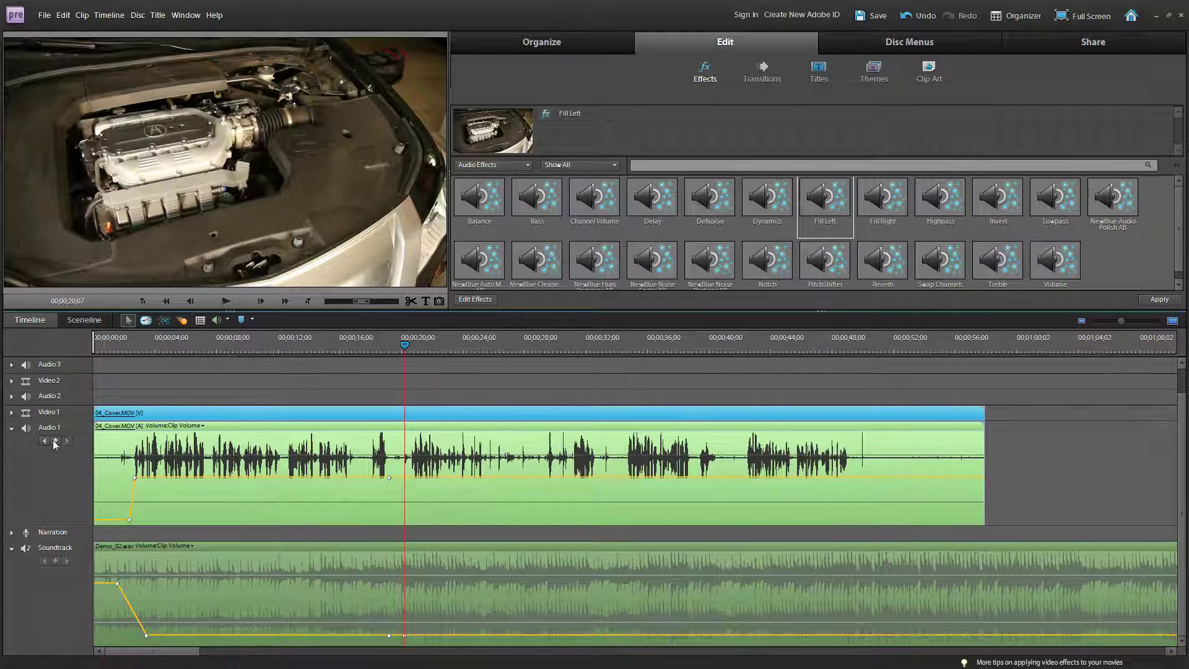
left_click(54, 442)
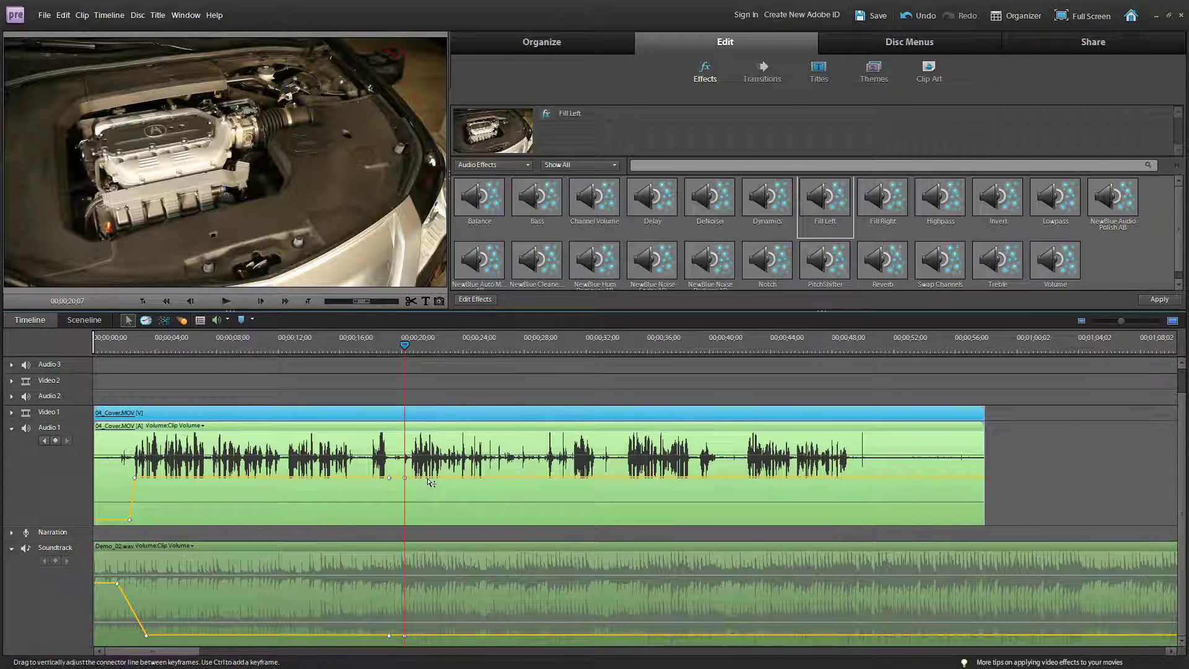
left_click_drag(429, 521, 432, 524)
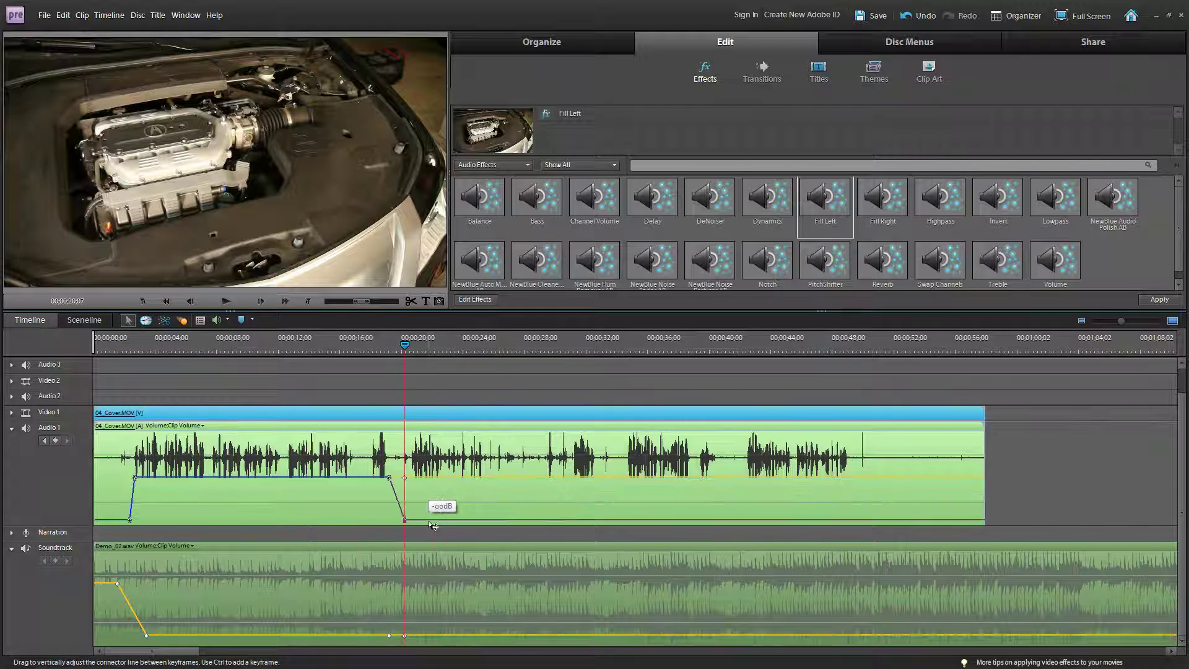
left_click(451, 639)
left_click_drag(451, 640, 450, 581)
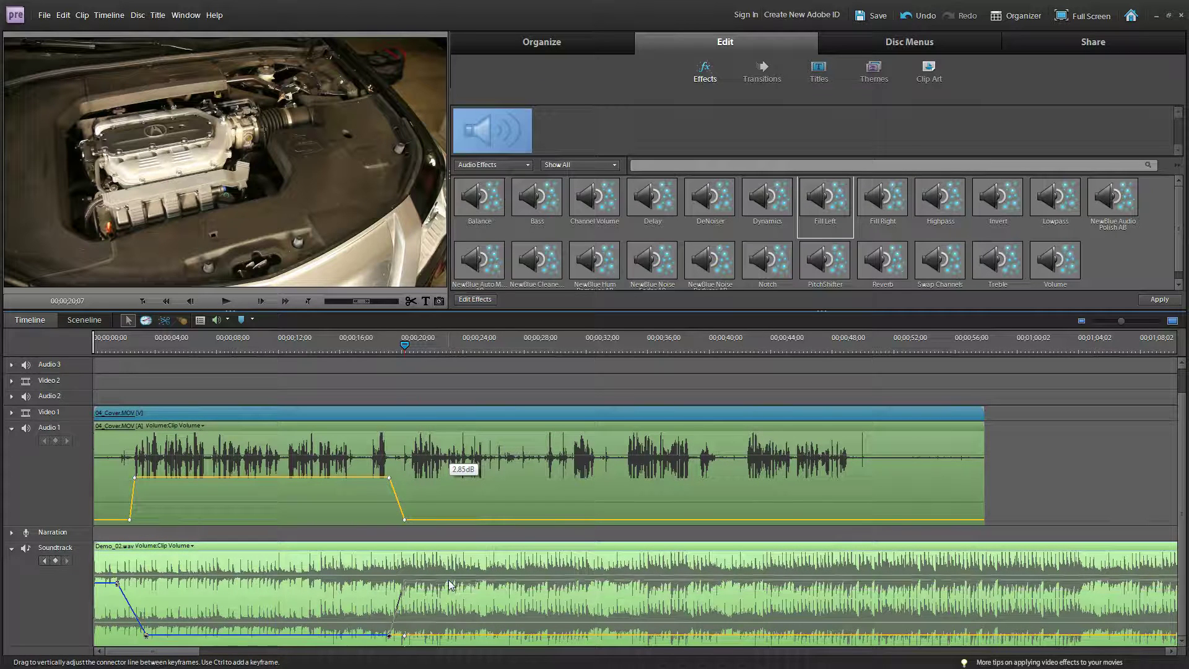
left_click(343, 346)
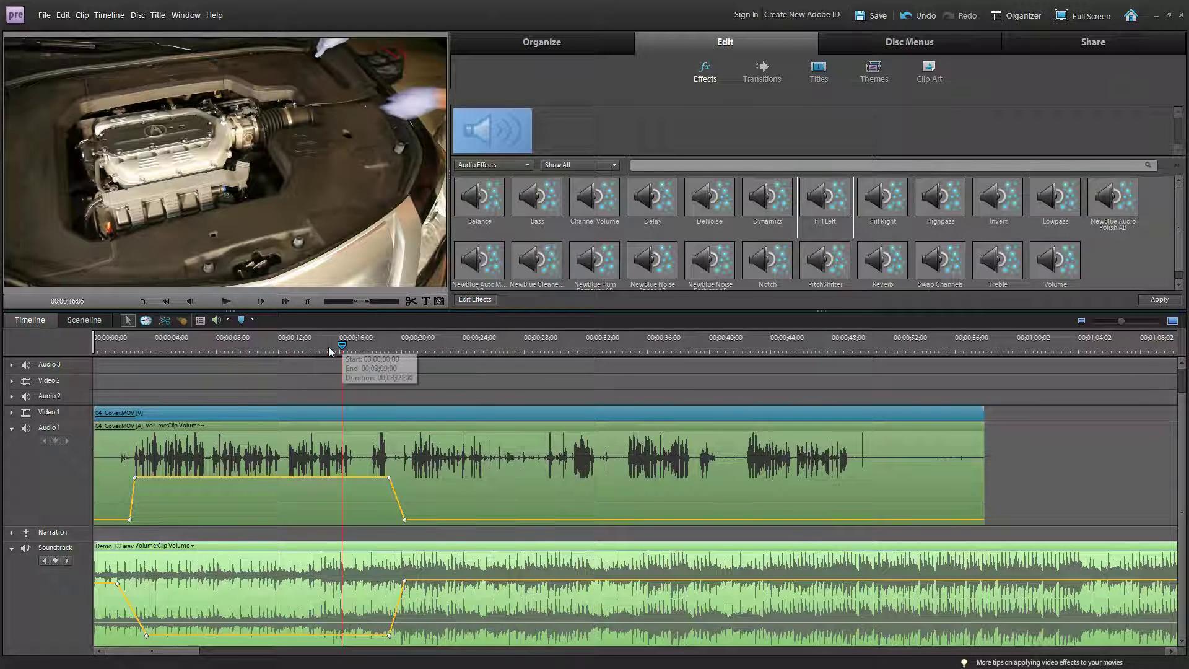
Step: Play back the twenty-second audio crossfade and pause near twenty-two seconds
left_click(233, 302)
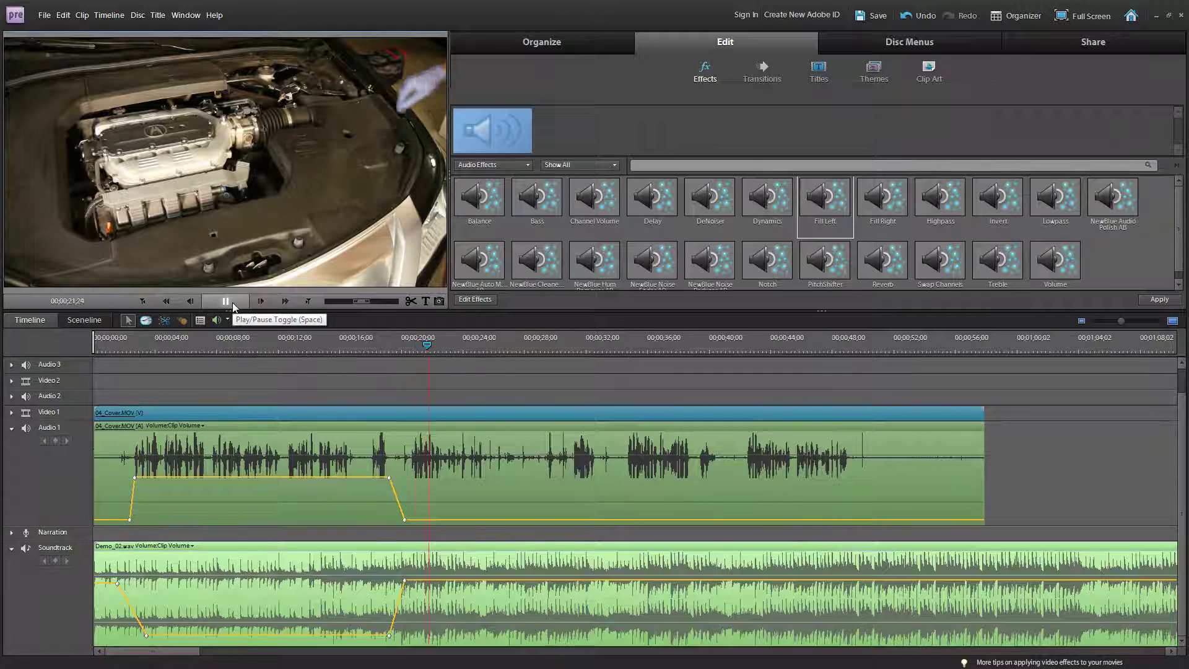
left_click(232, 302)
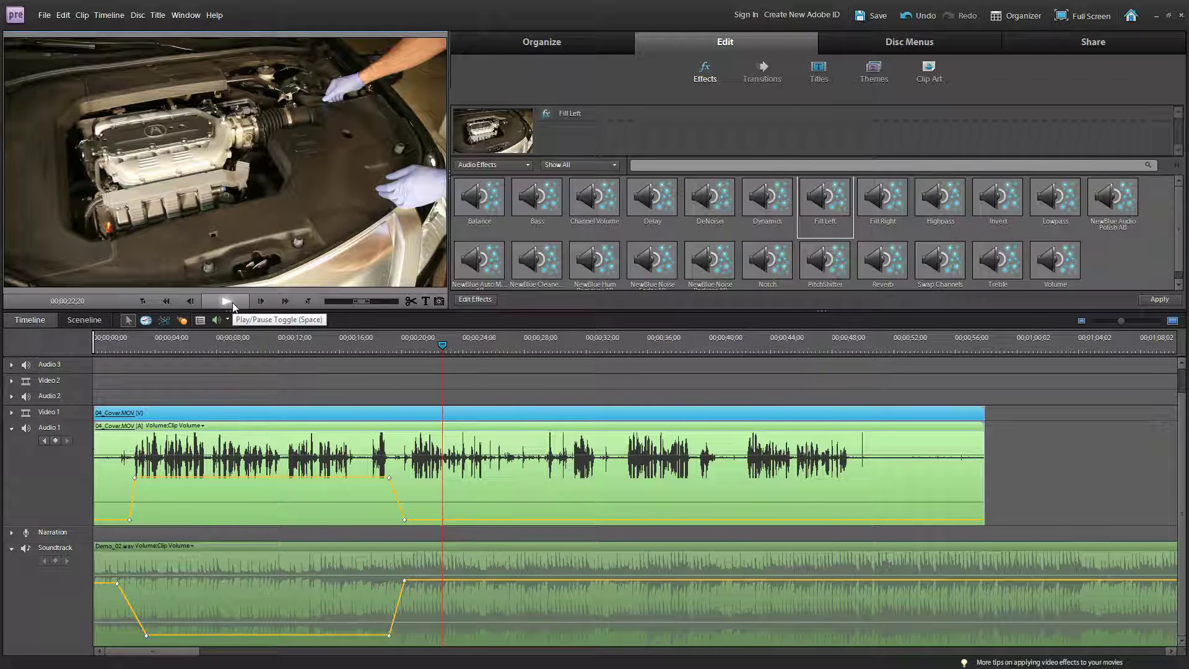
mouse_move(442, 347)
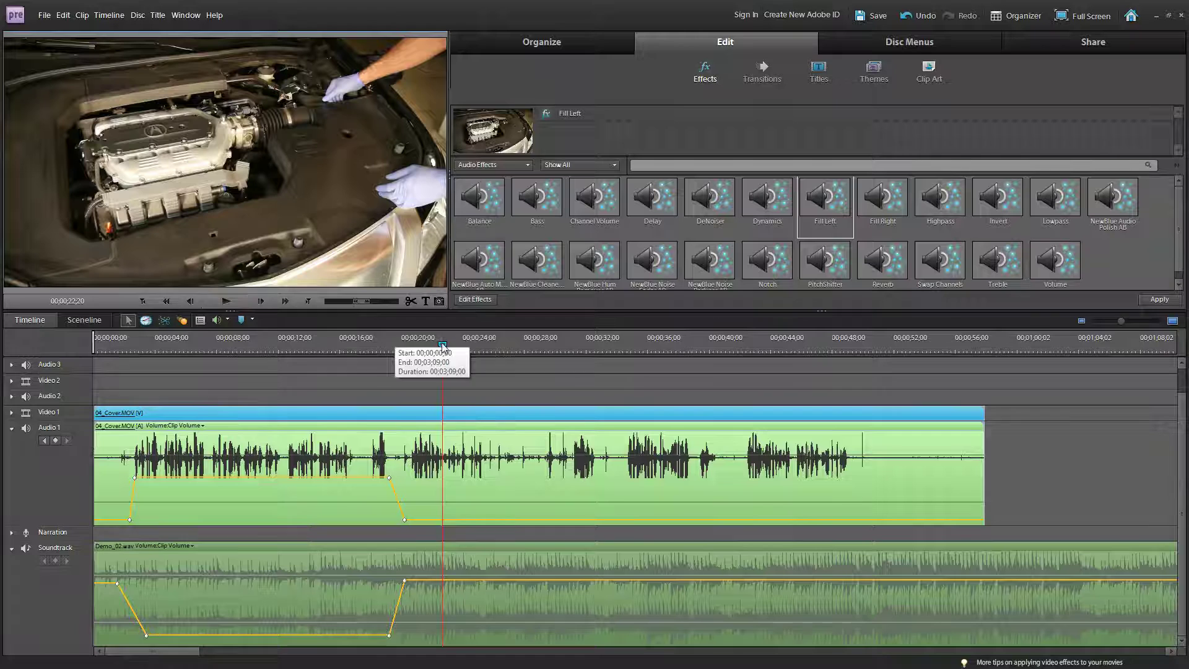
Step: Add two volume keyframes each on Audio 1 and Soundtrack near 42 seconds
left_click_drag(442, 349, 741, 351)
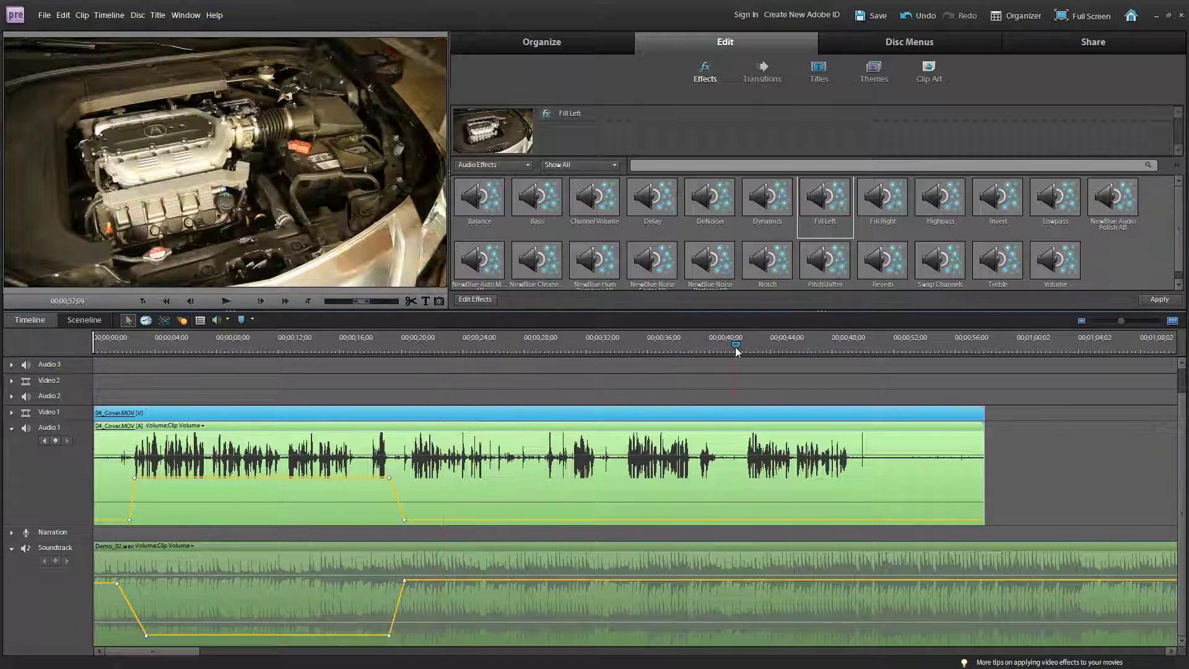
left_click(57, 442)
left_click(184, 571)
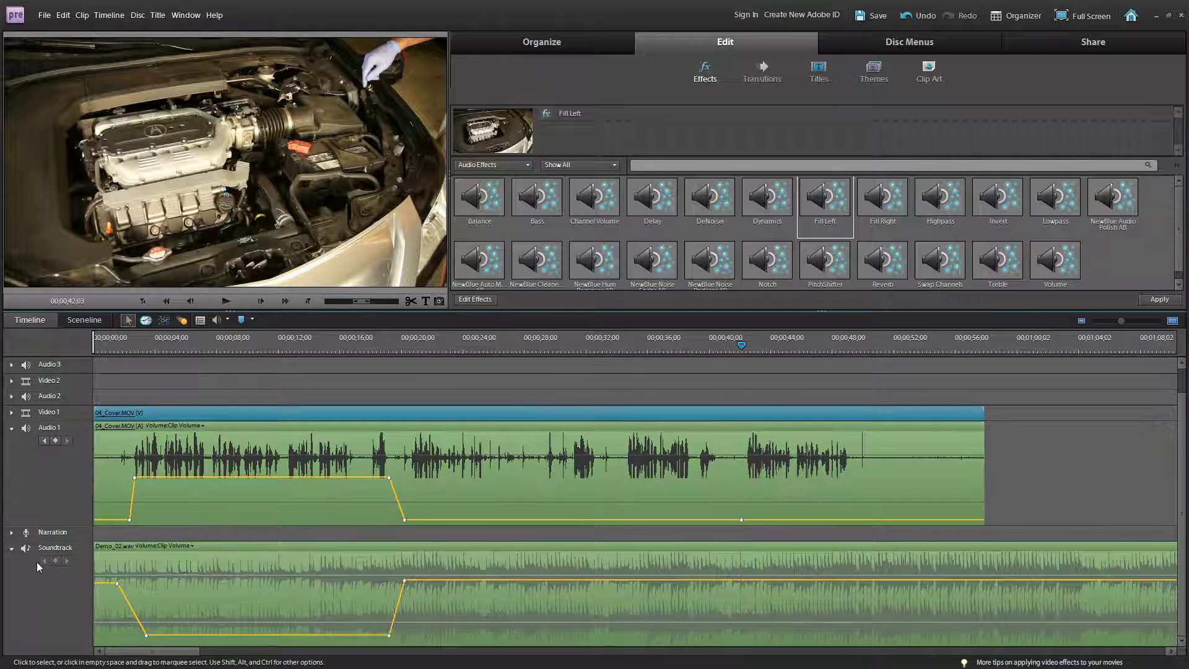
left_click(53, 562)
left_click_drag(741, 343, 753, 342)
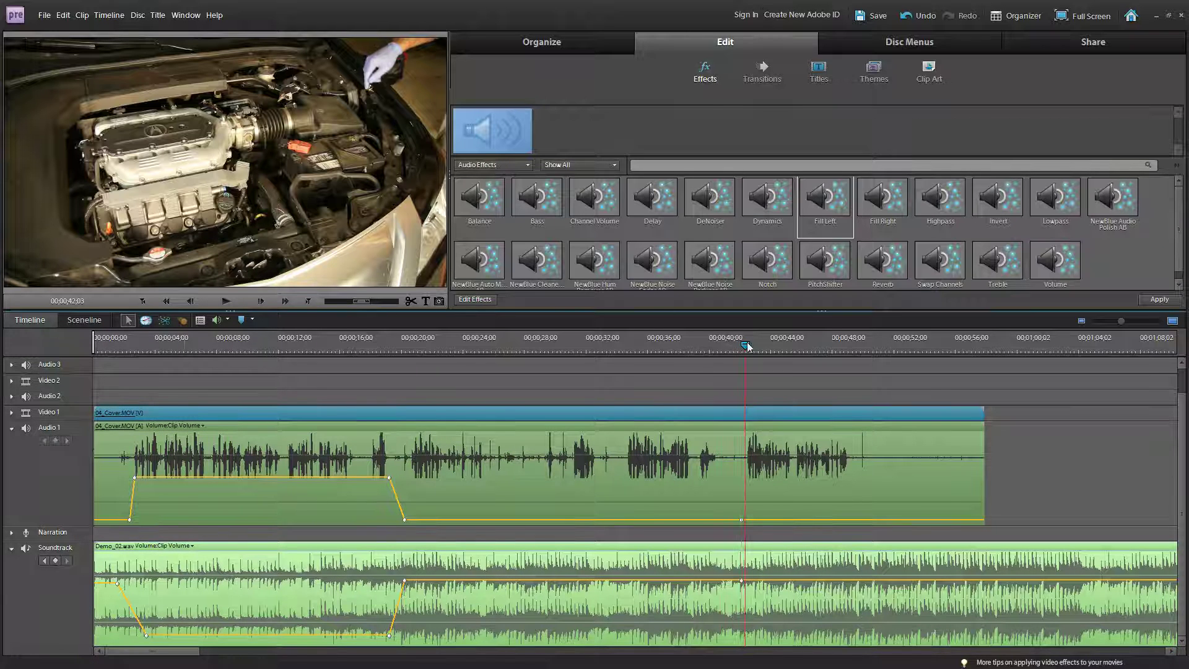
left_click(54, 562)
left_click(575, 516)
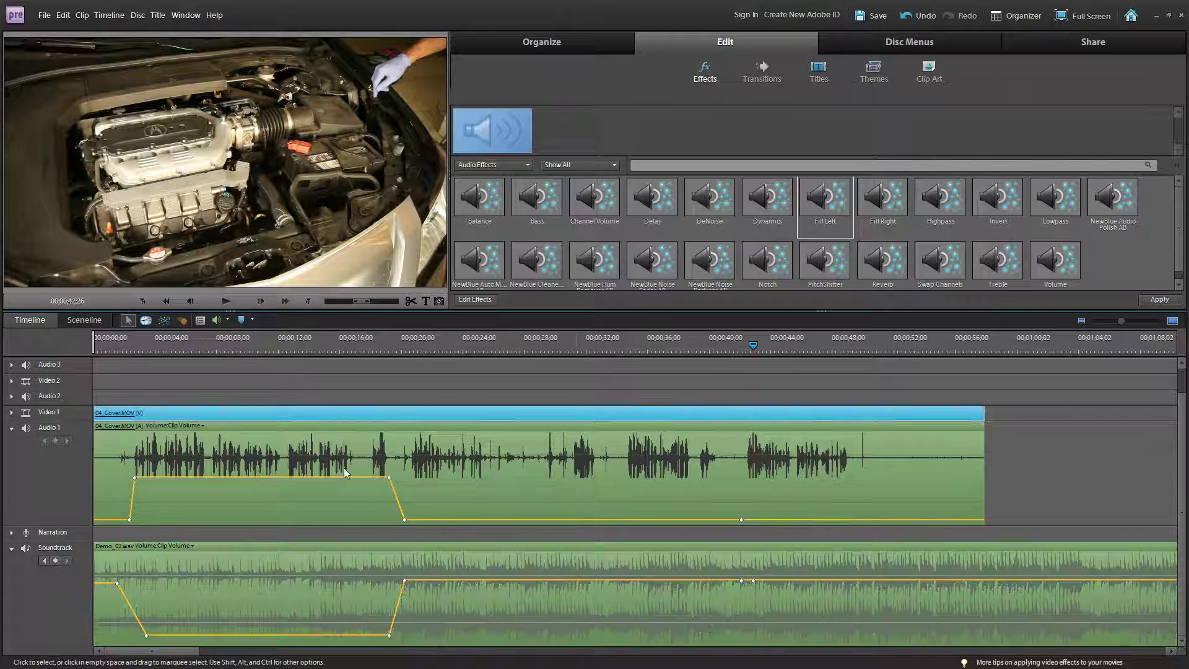
left_click(56, 442)
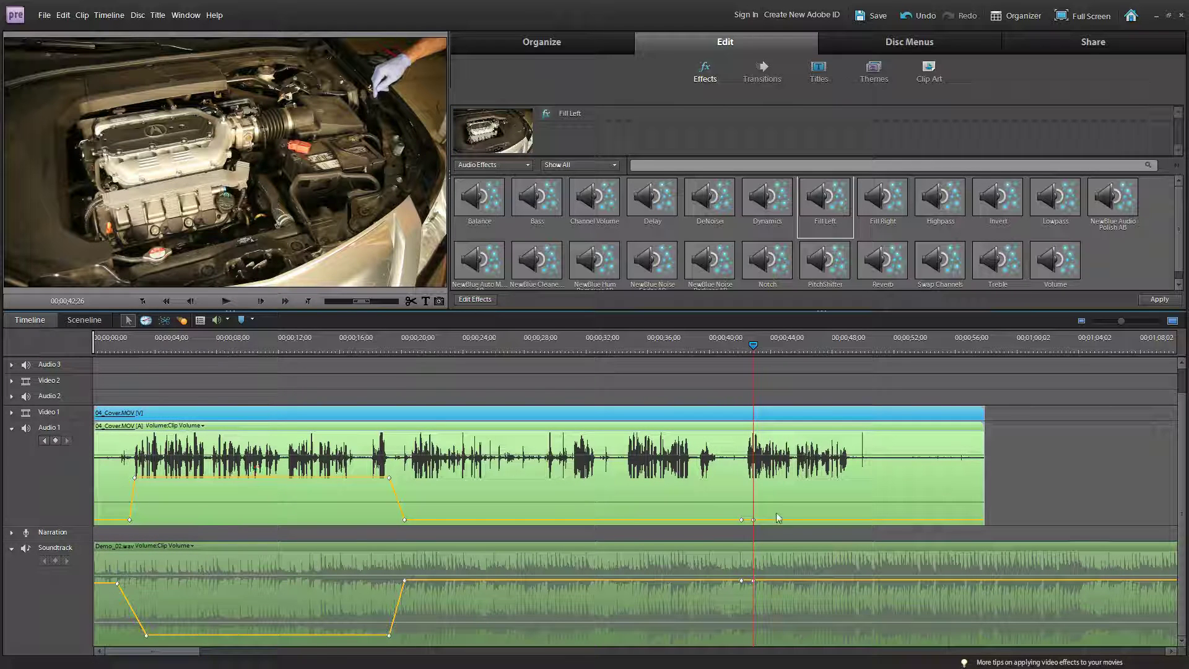
Step: Raise the clip audio and lower the soundtrack music after those keyframes
left_click_drag(785, 492, 789, 482)
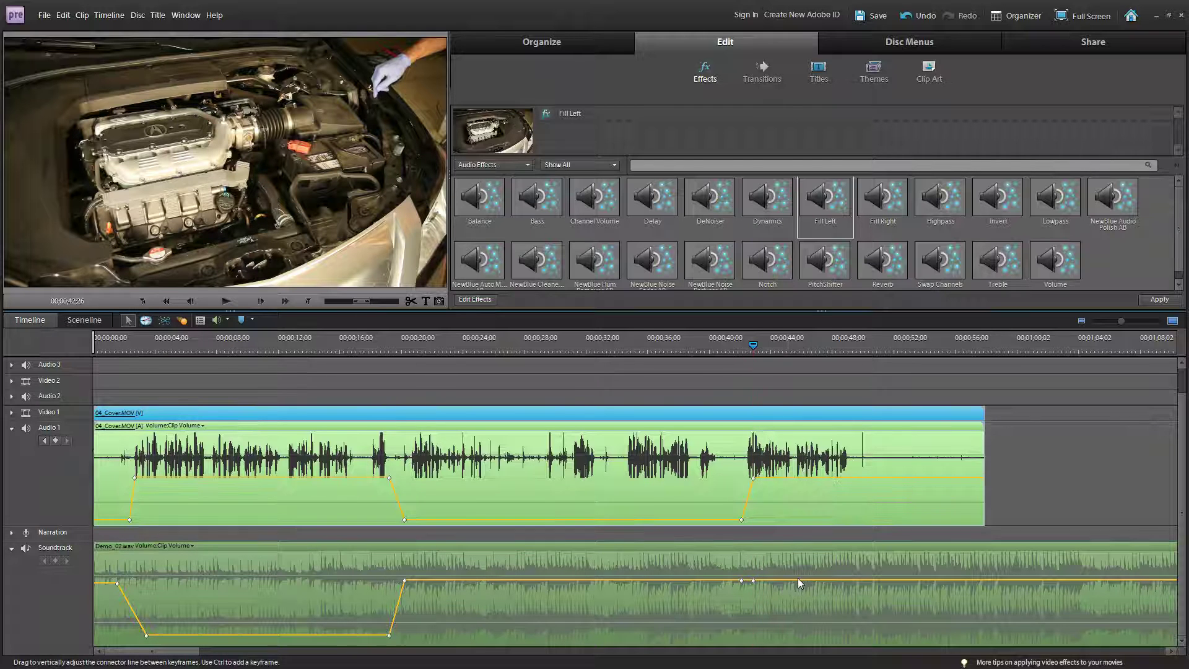
left_click(796, 596)
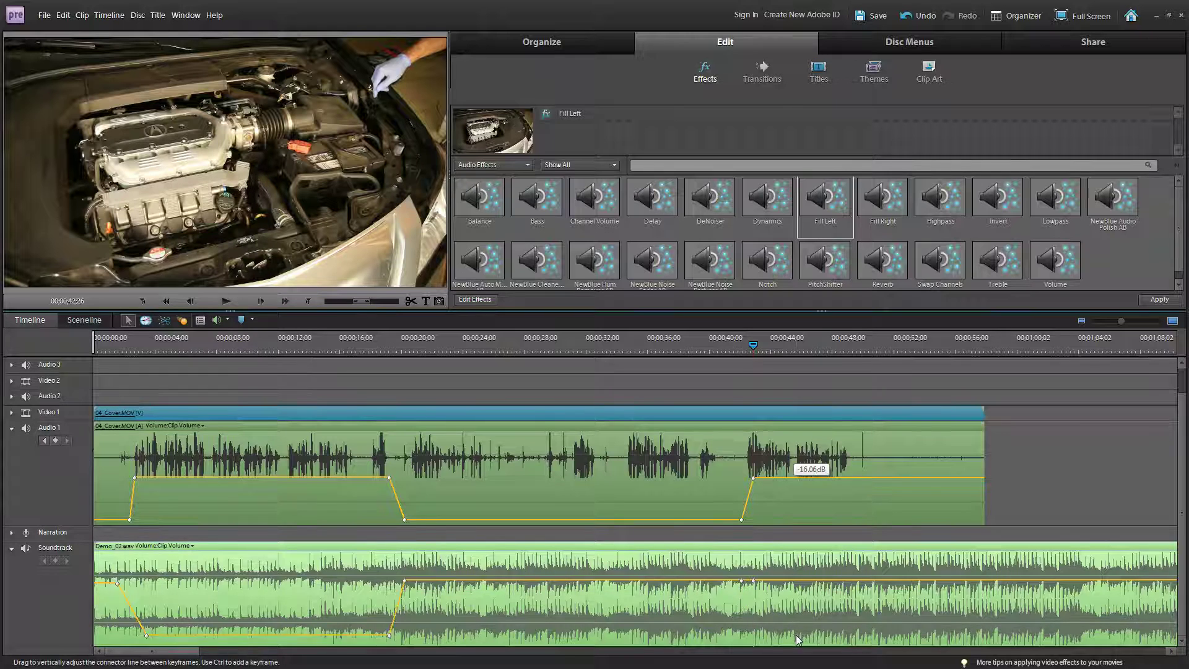
left_click_drag(798, 636, 800, 637)
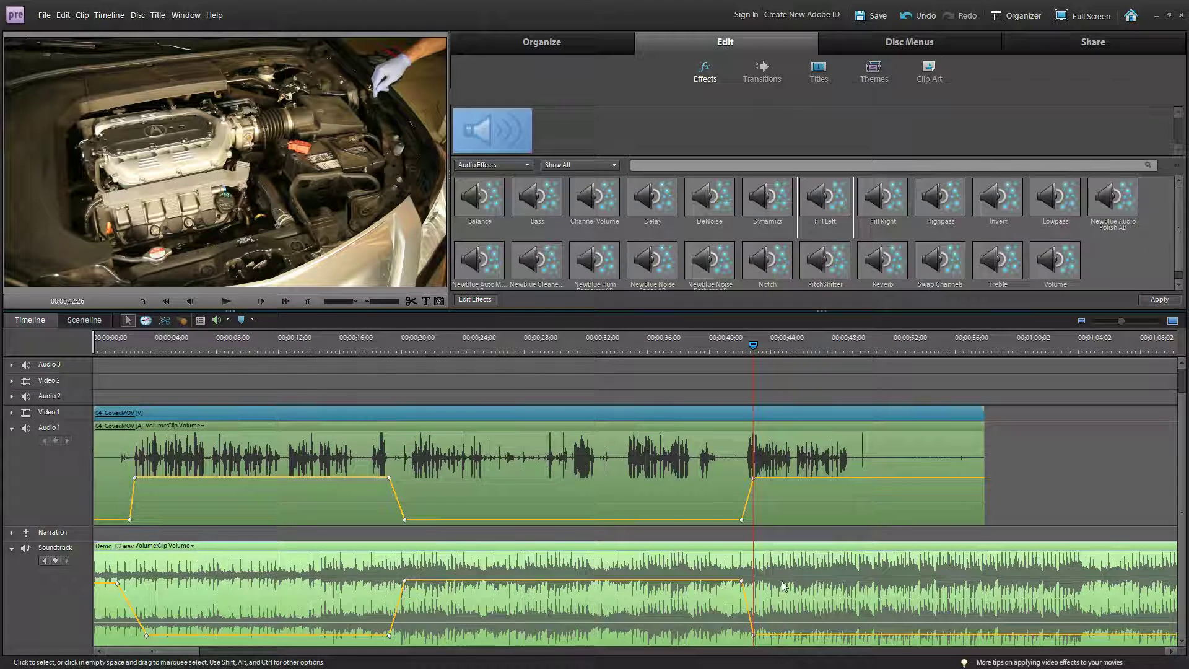
Step: Slide the low soundtrack keyframe later and the Audio 1 rise keyframe earlier
left_click_drag(757, 347, 825, 342)
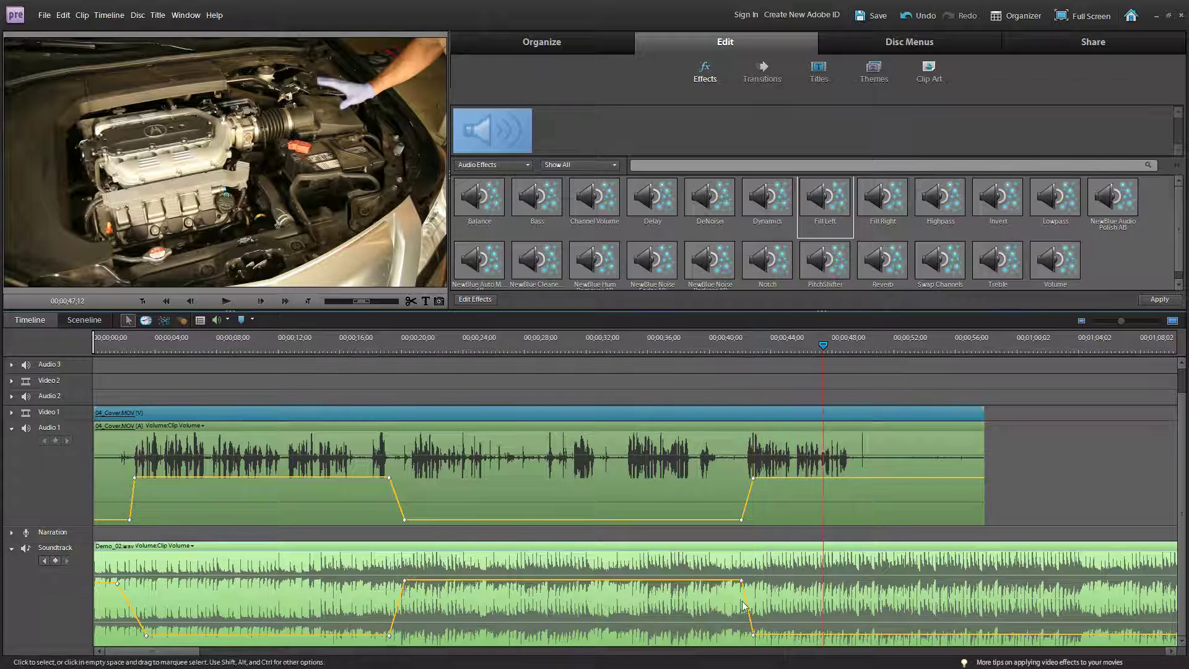
left_click(732, 584)
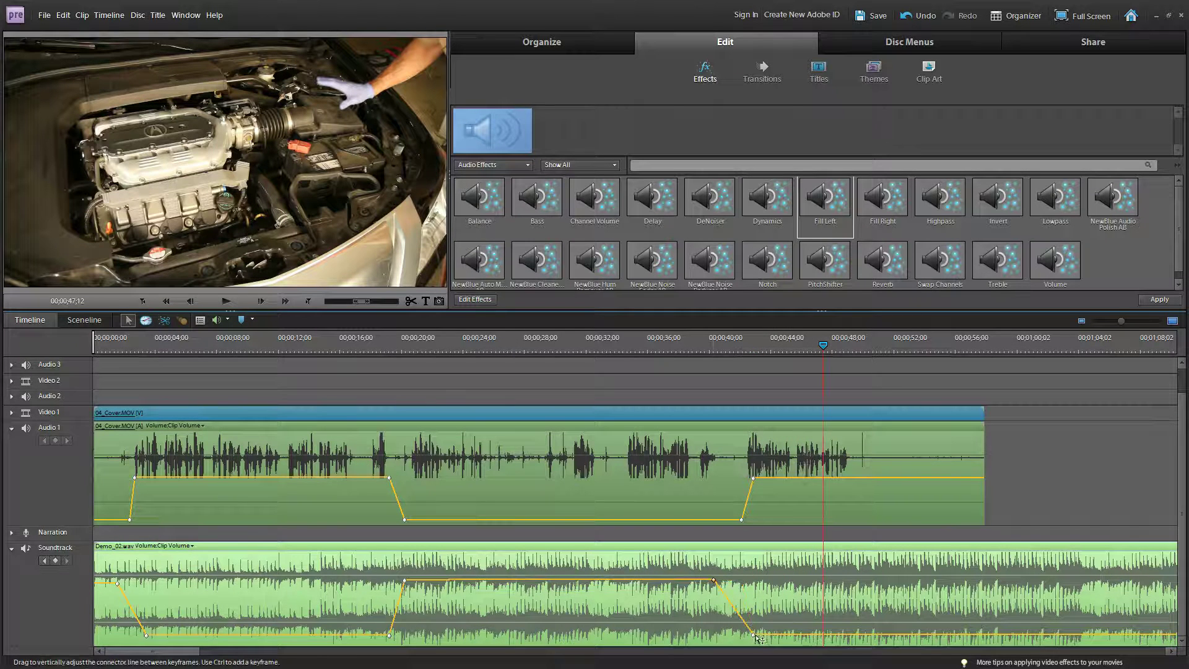
left_click_drag(752, 634, 773, 637)
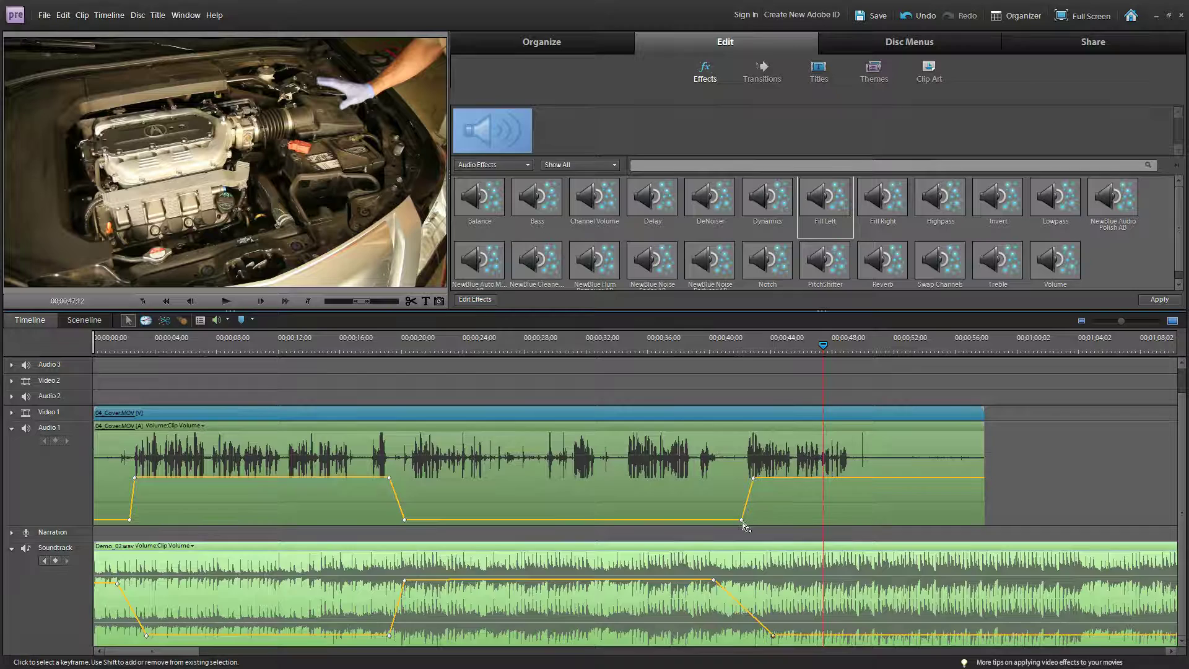
left_click(722, 524)
left_click_drag(742, 519, 723, 523)
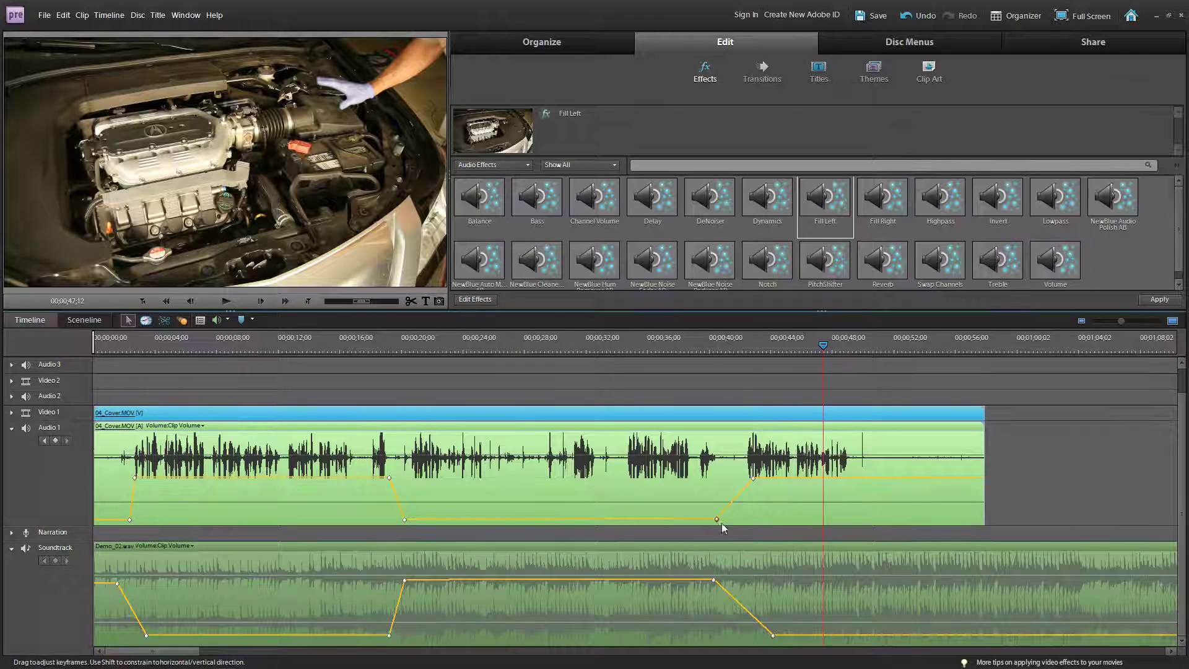
left_click(683, 343)
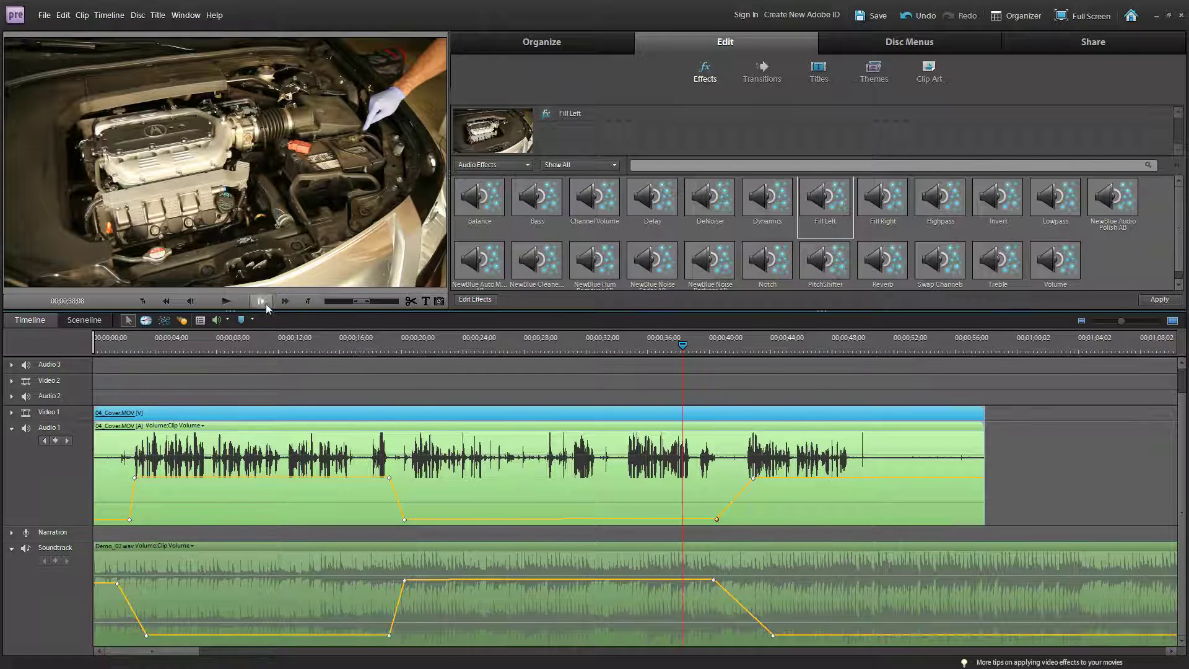
left_click(228, 301)
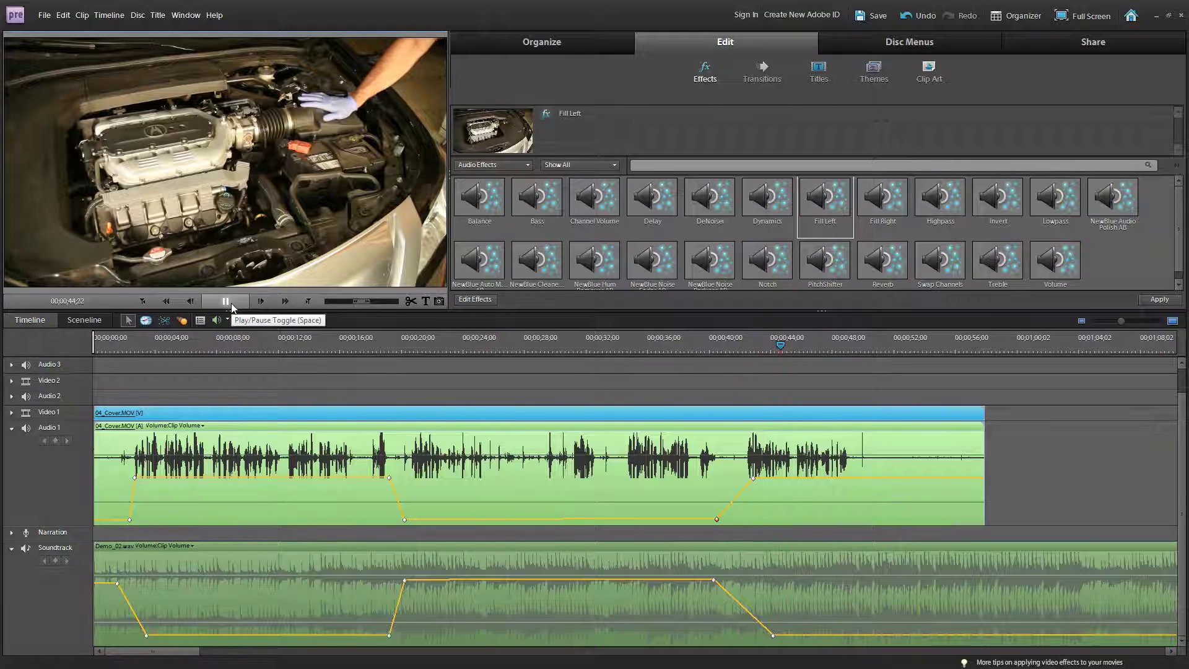
left_click(231, 305)
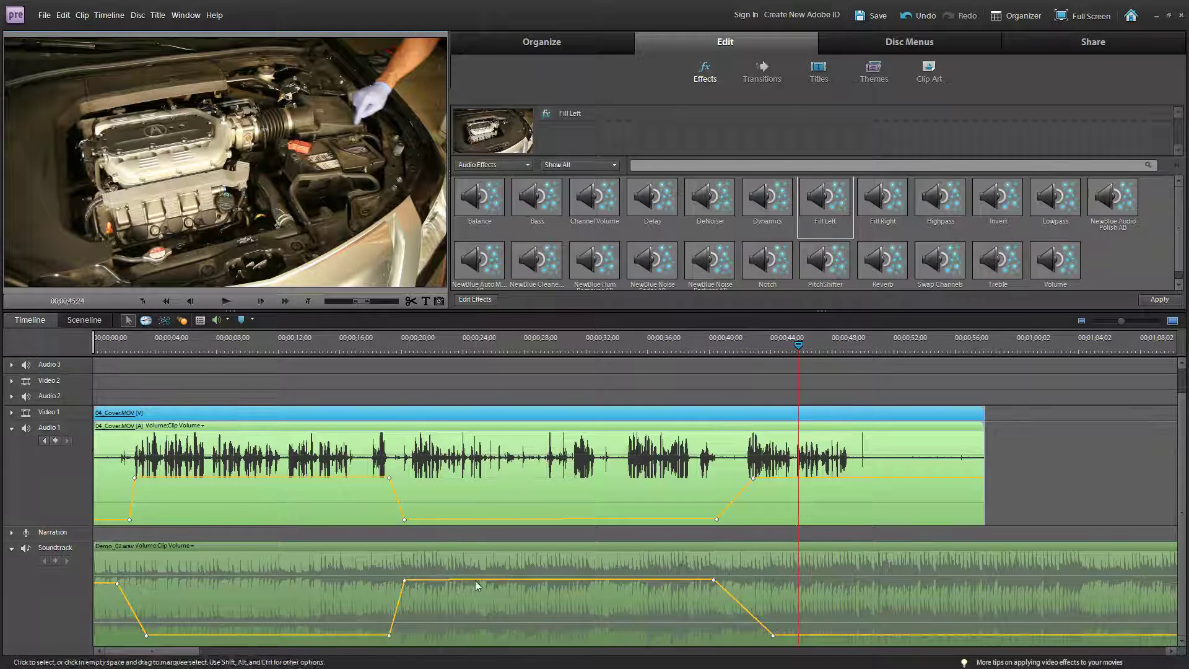
left_click(444, 585)
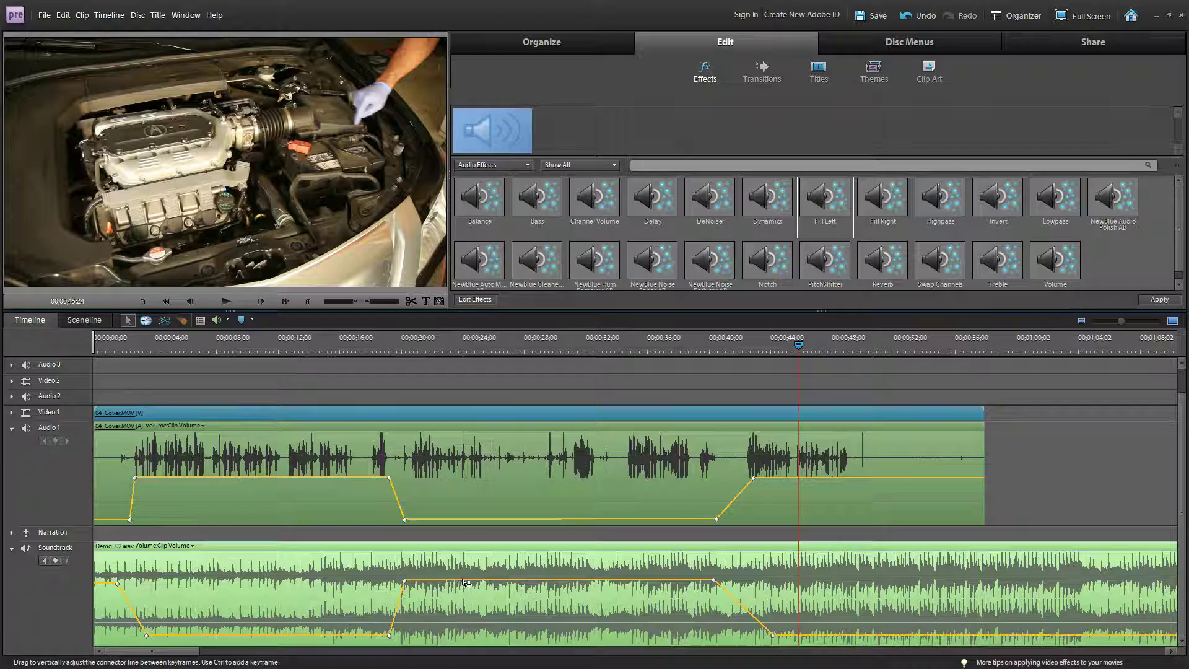
Step: Hide the Soundtrack waveform, check a volume keyframe, then toggle the waveform on and off
left_click(28, 552)
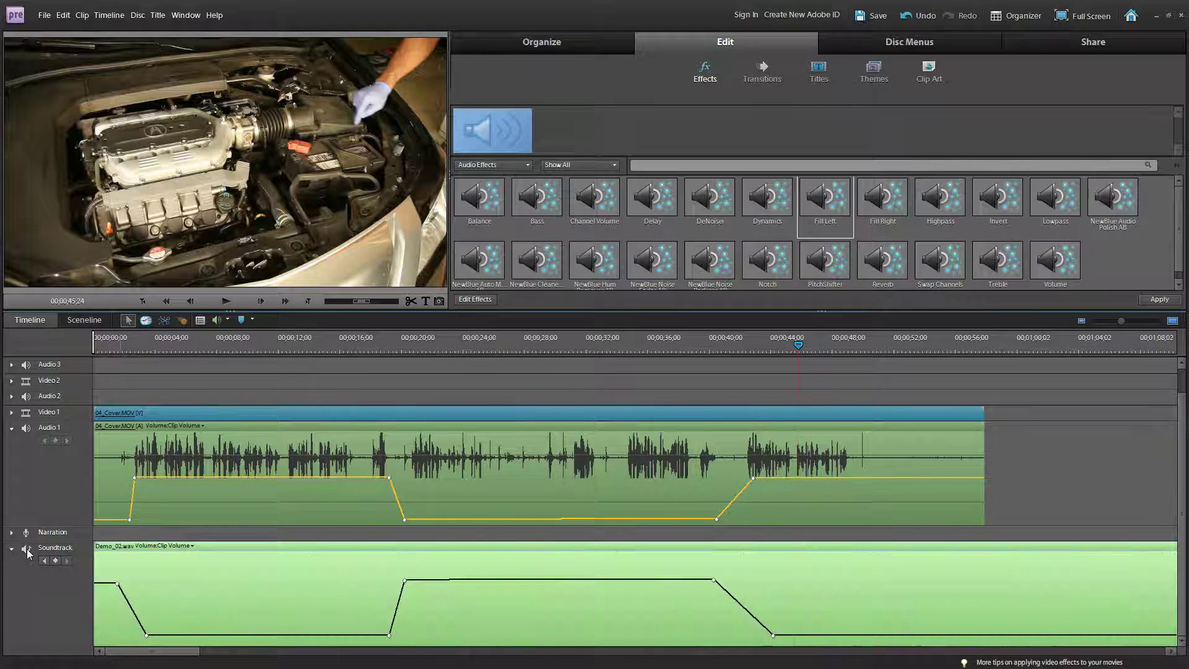
left_click(715, 582)
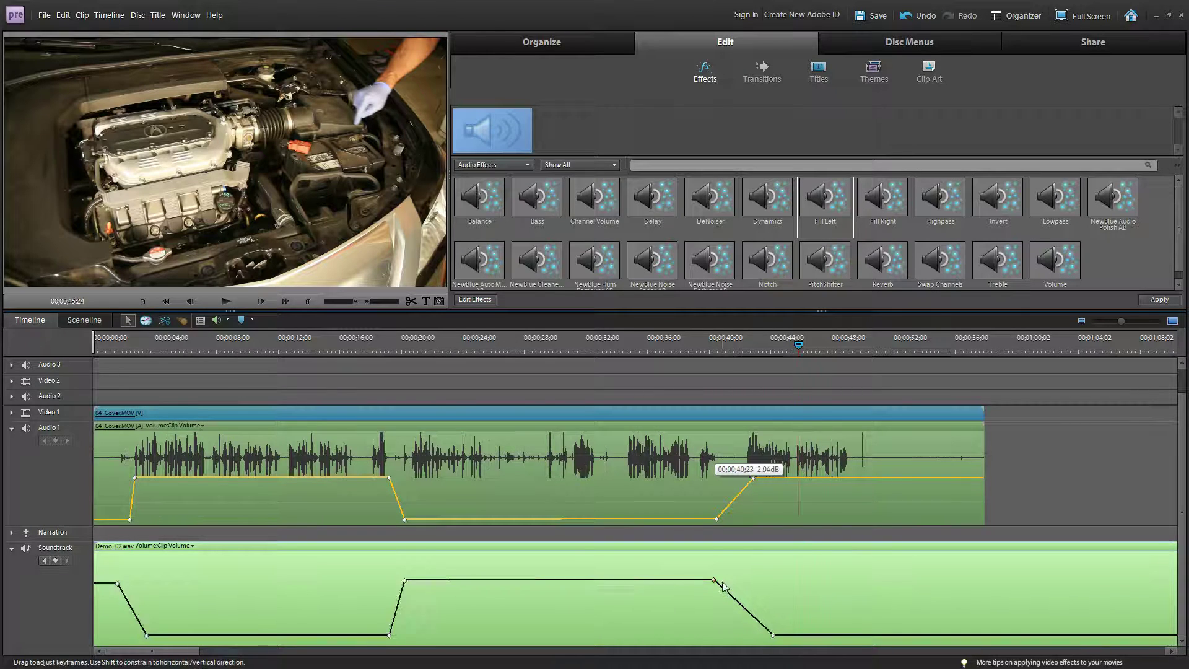
left_click(720, 582)
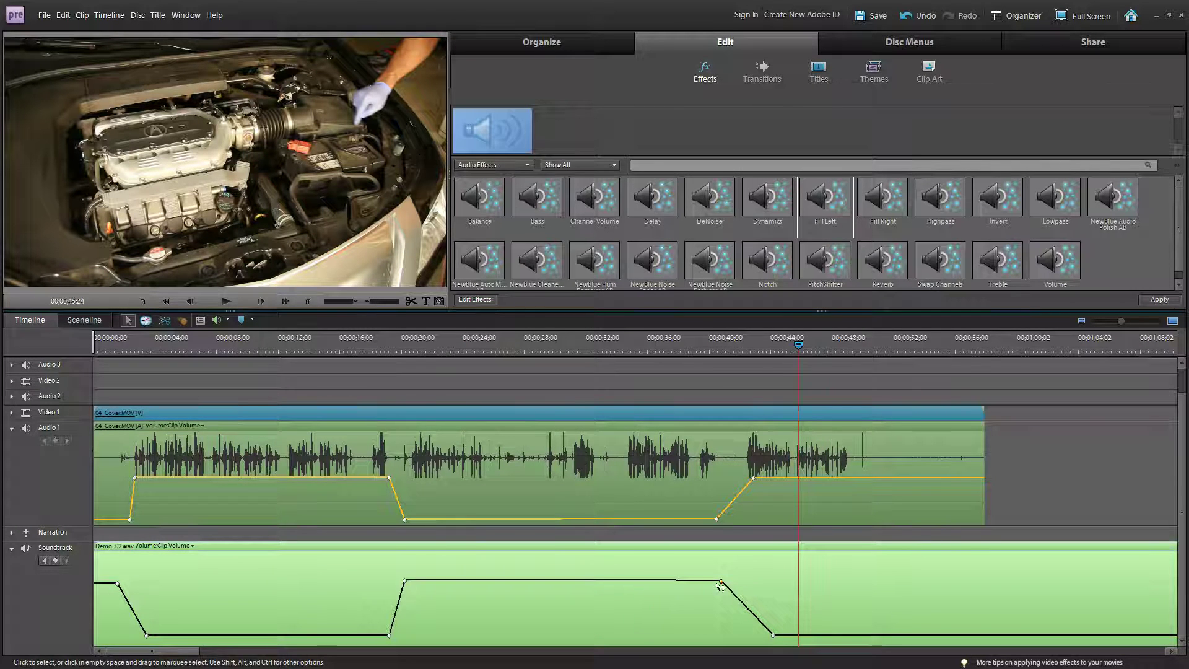
left_click(723, 583)
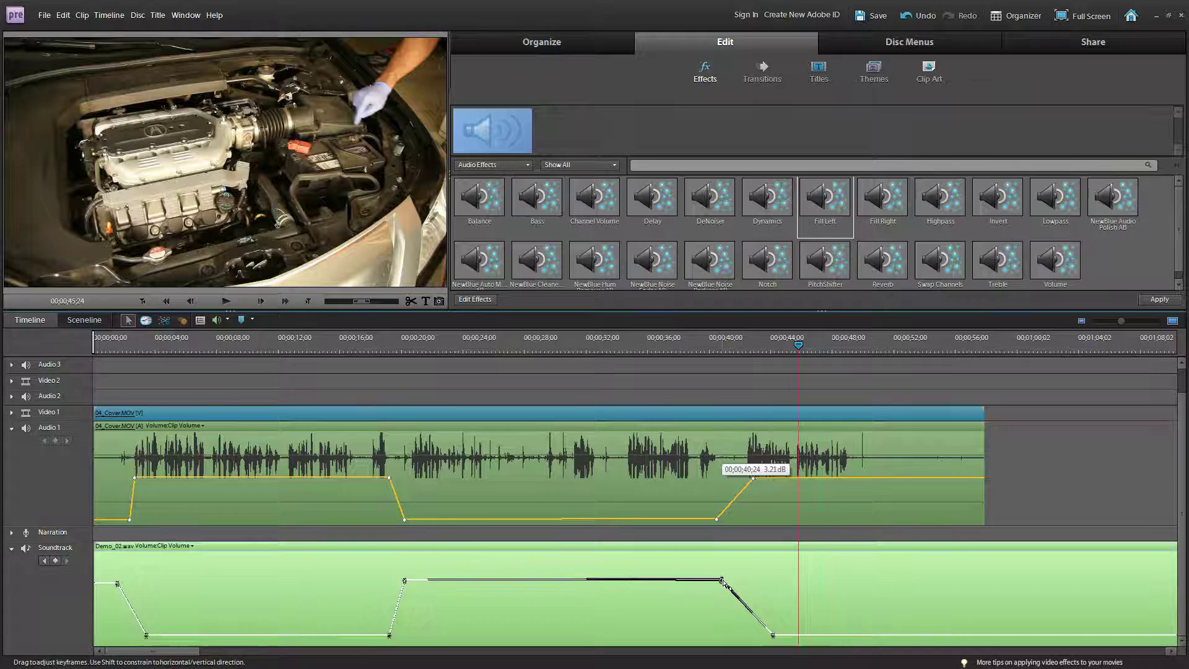
left_click_drag(725, 584, 723, 582)
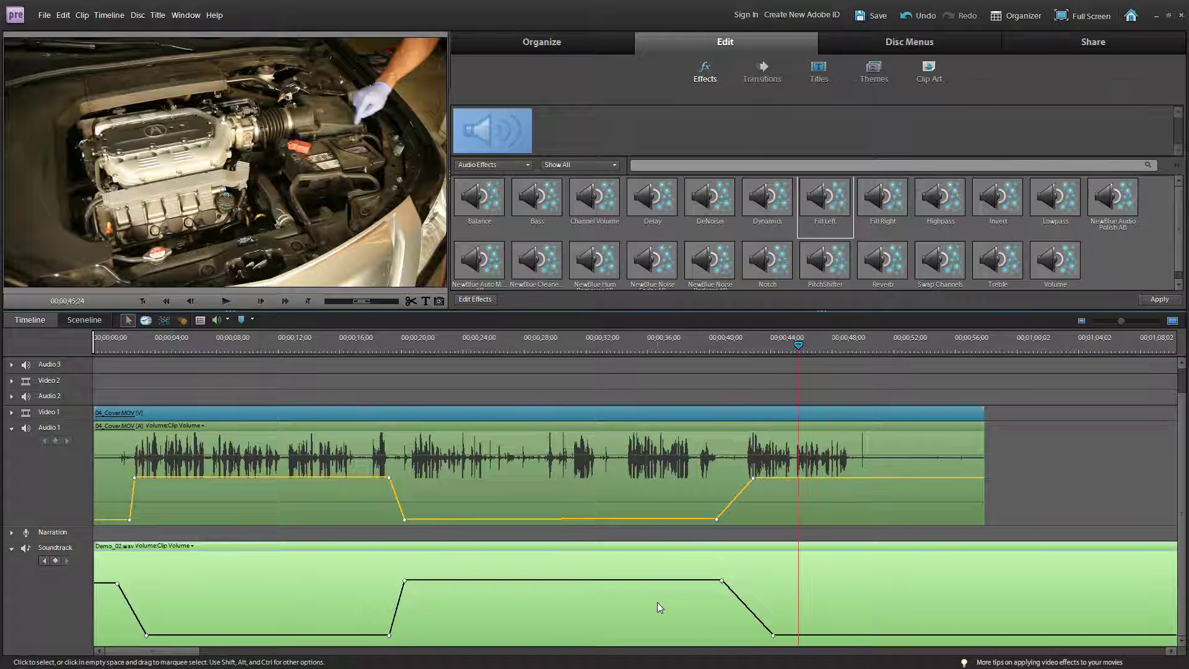
left_click(25, 552)
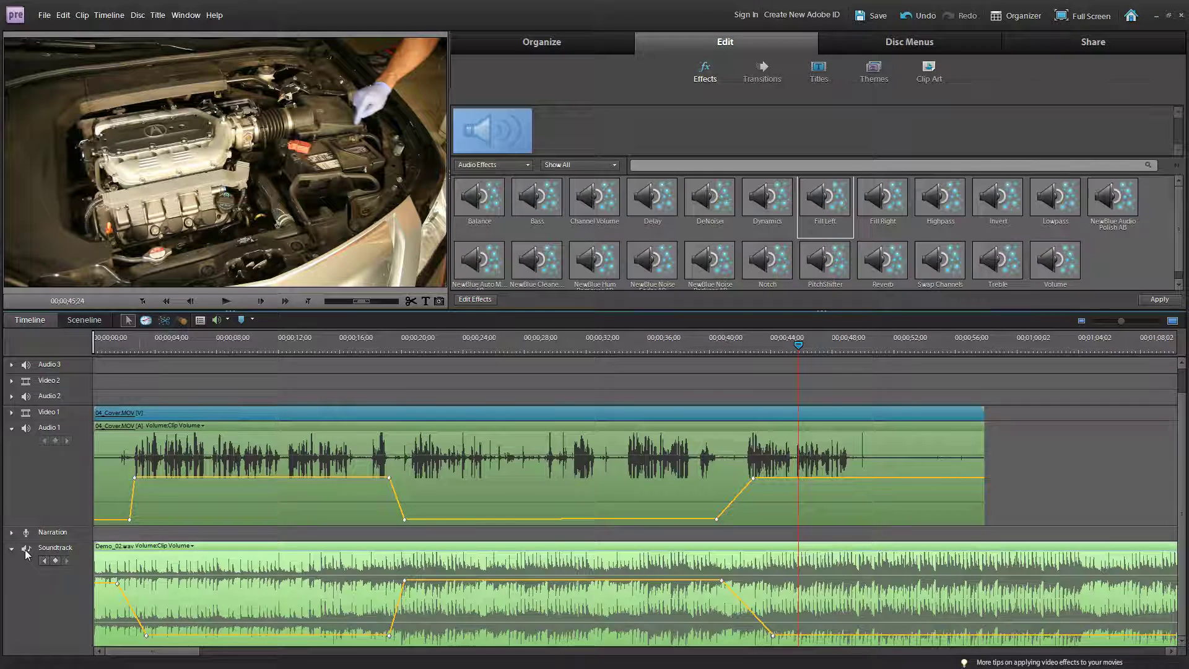
left_click(25, 552)
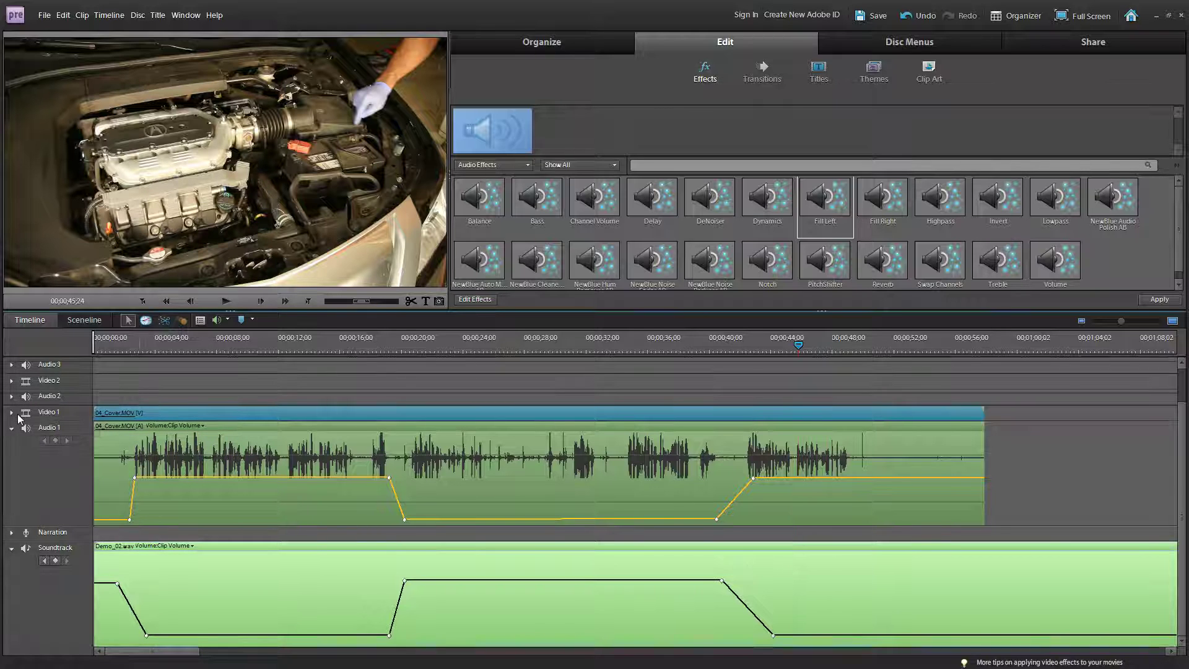
Step: Expand the Video 1 track, show its Opacity property, and make the track taller
left_click(136, 418)
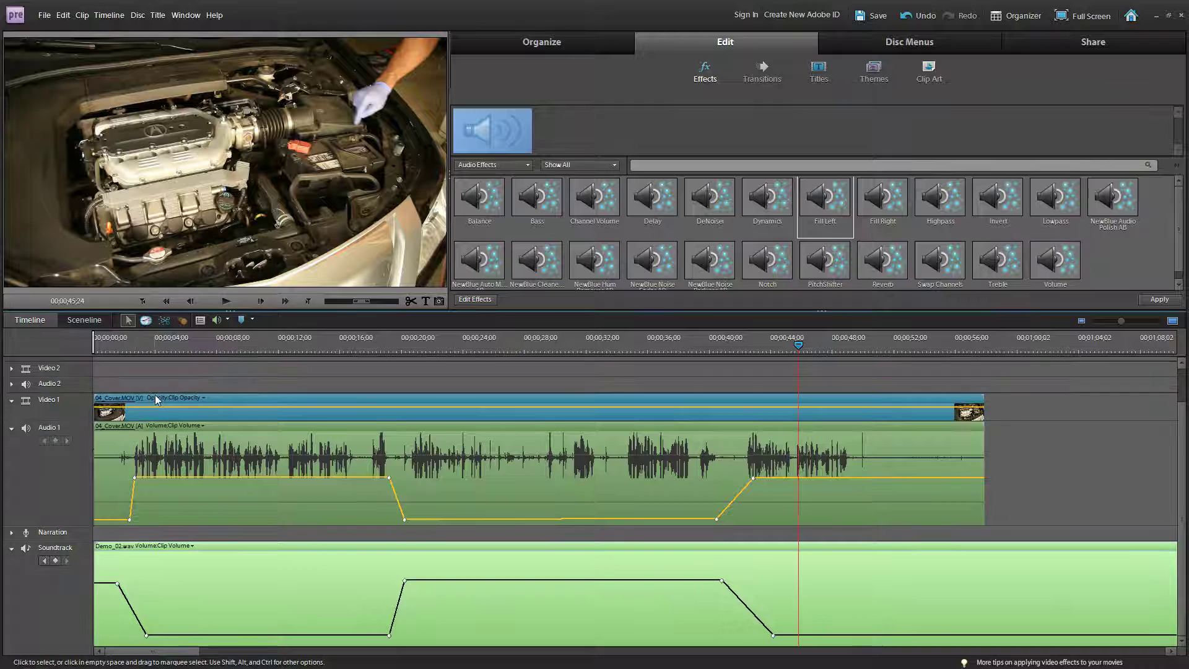
left_click(160, 399)
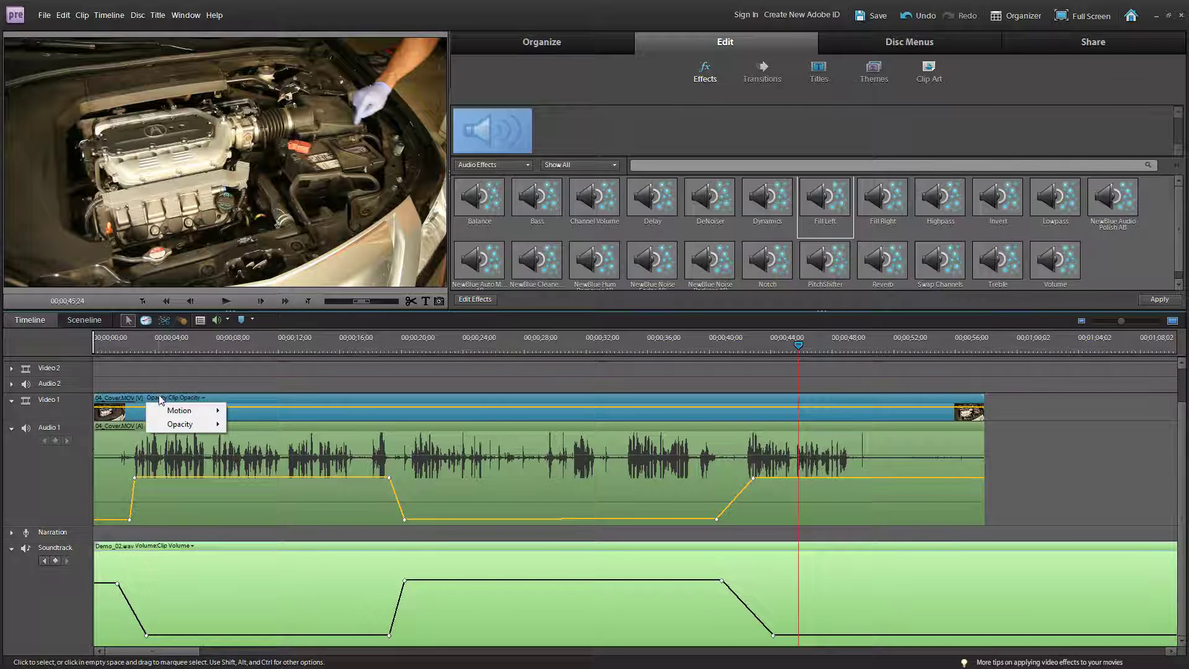
left_click(357, 400)
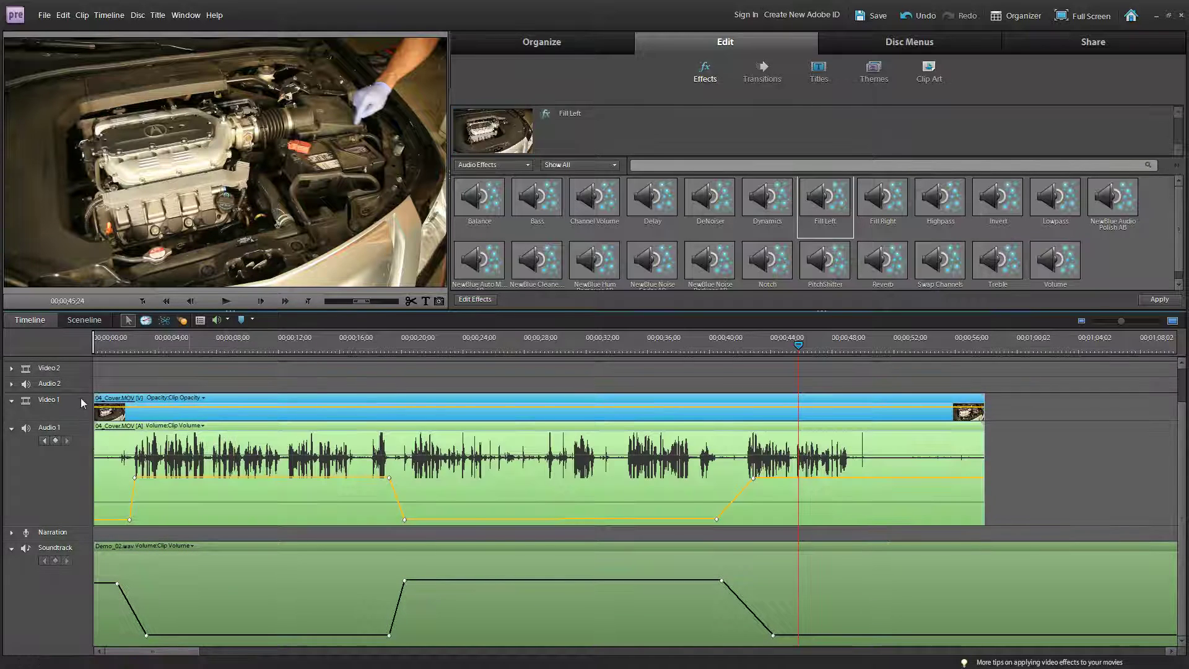
left_click_drag(82, 395, 56, 371)
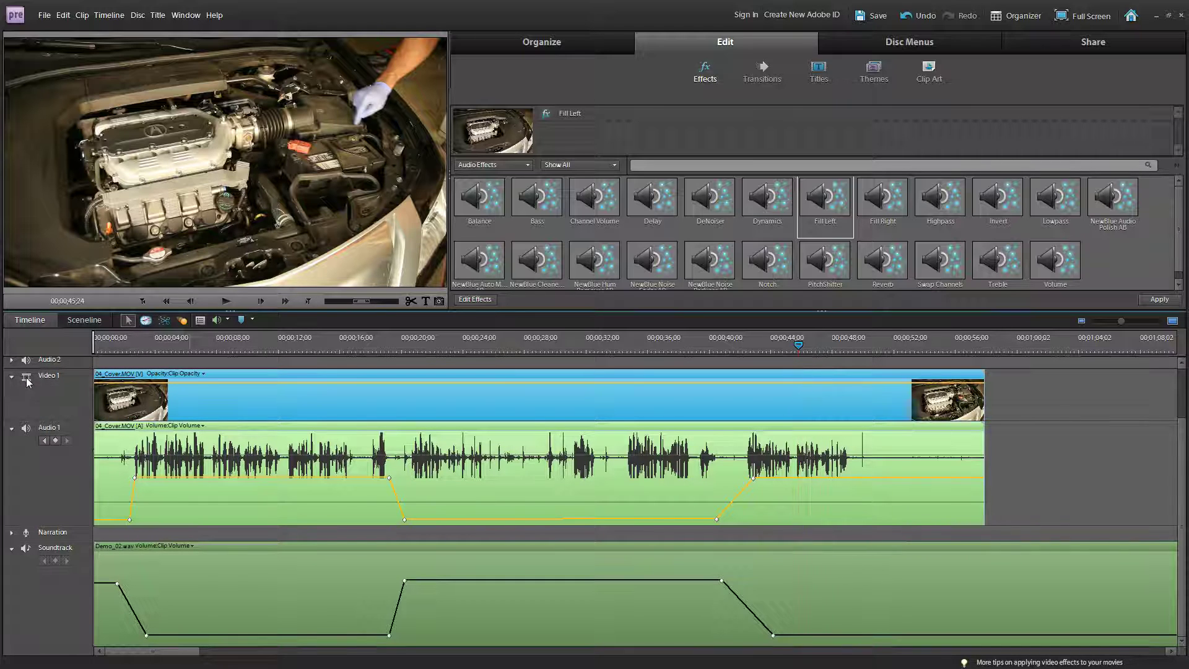
Step: Switch Video 1 to continuous frame thumbnails and park the playhead at 00;00;26;26
left_click(27, 380)
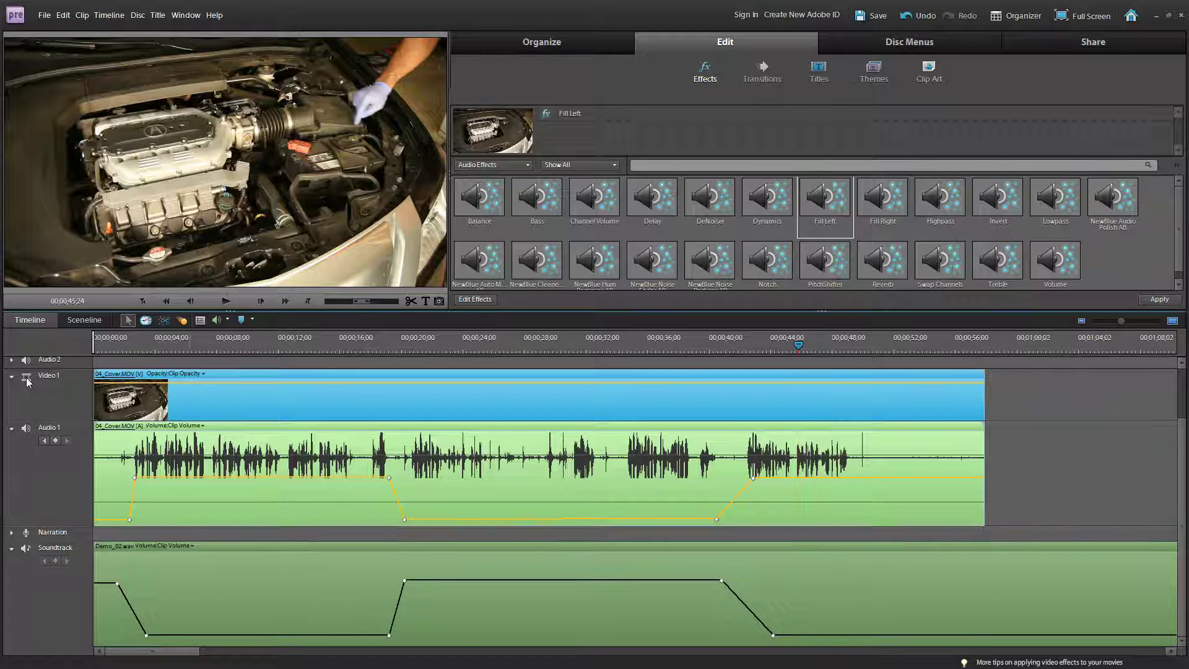
left_click(27, 379)
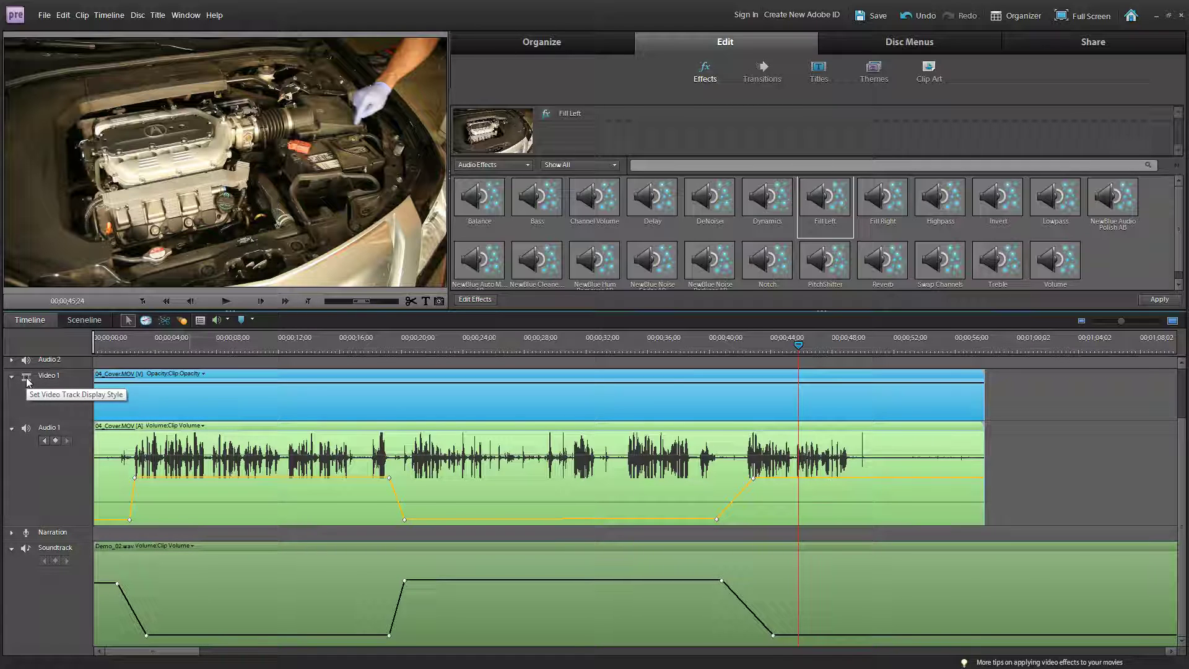
left_click(27, 379)
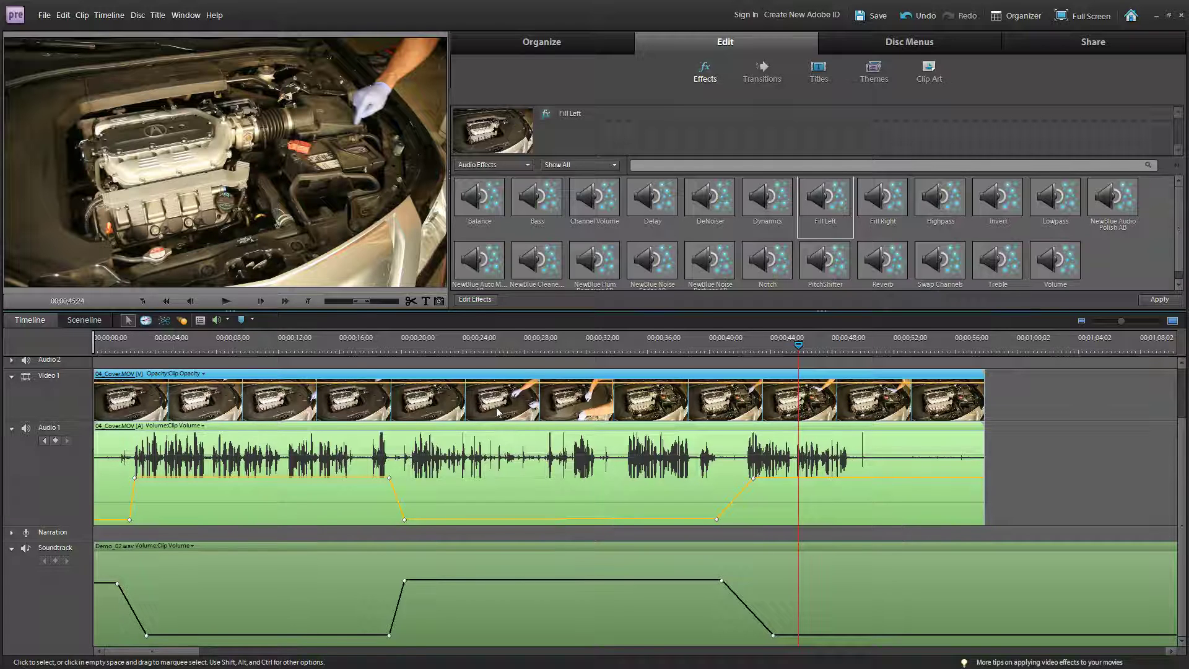
left_click(512, 344)
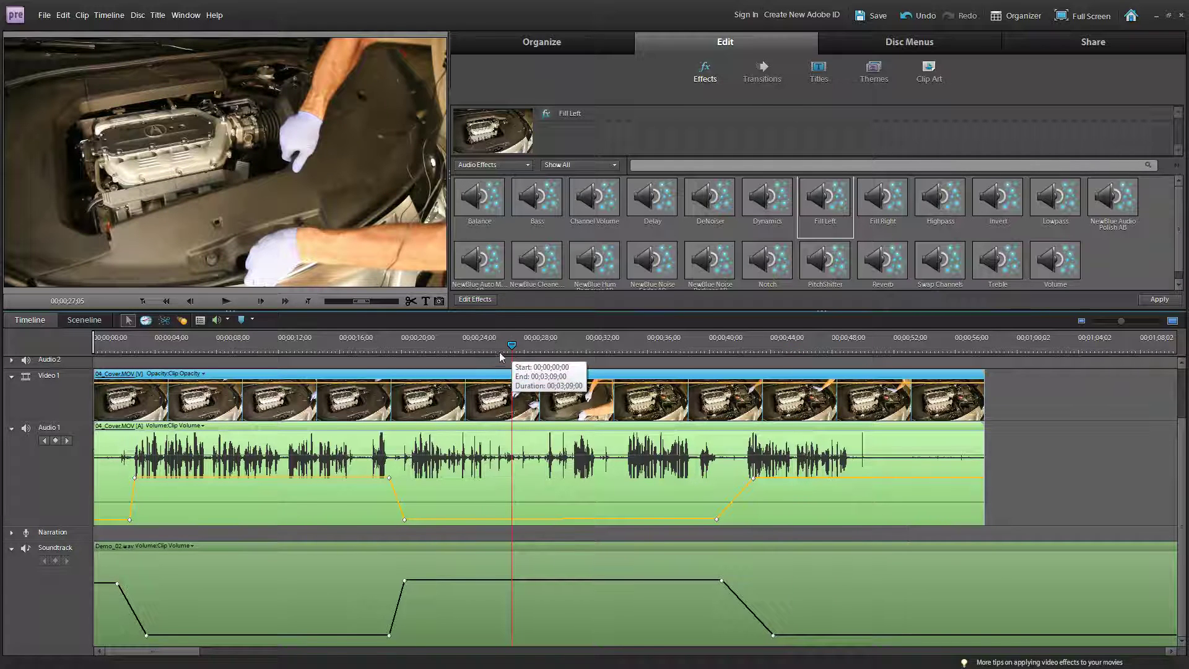
left_click_drag(516, 351, 511, 346)
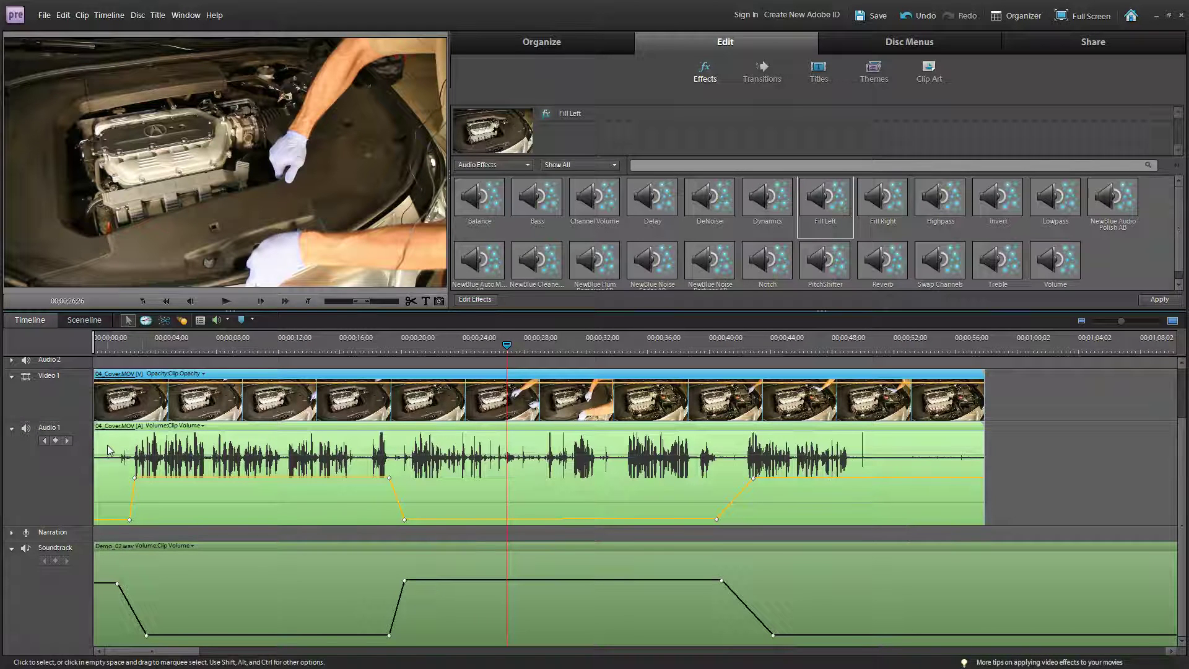
Step: Step back and forth through the Audio 1 volume keyframes, finishing on the first at about 2 seconds
left_click(46, 441)
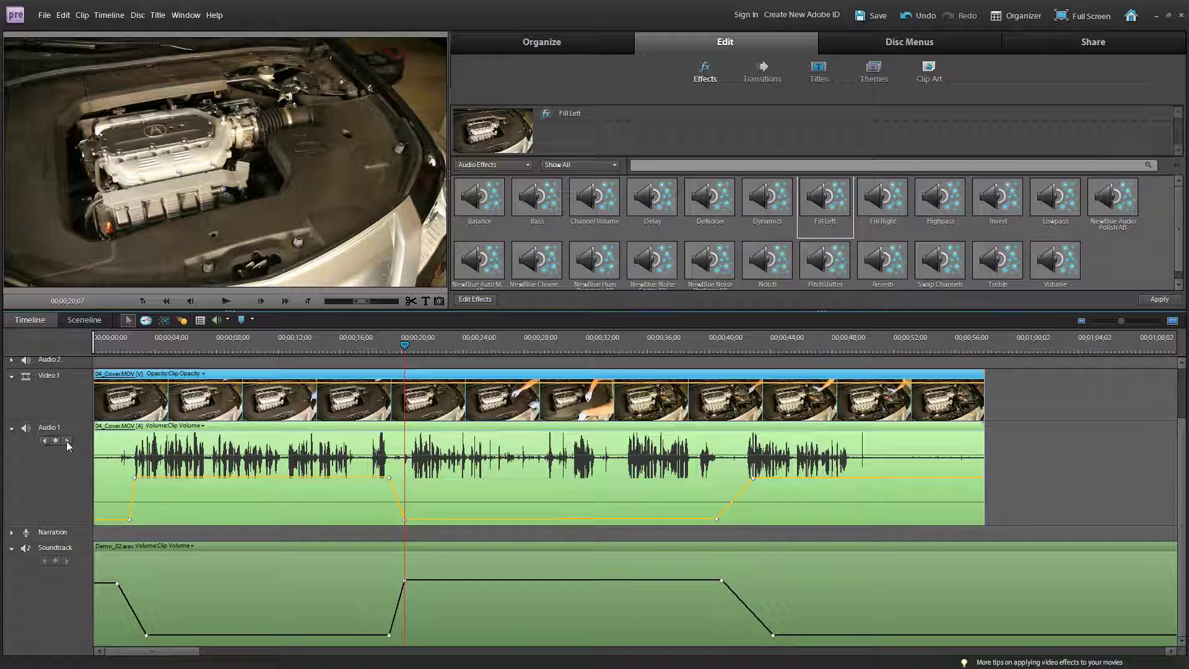
left_click(68, 441)
left_click(67, 441)
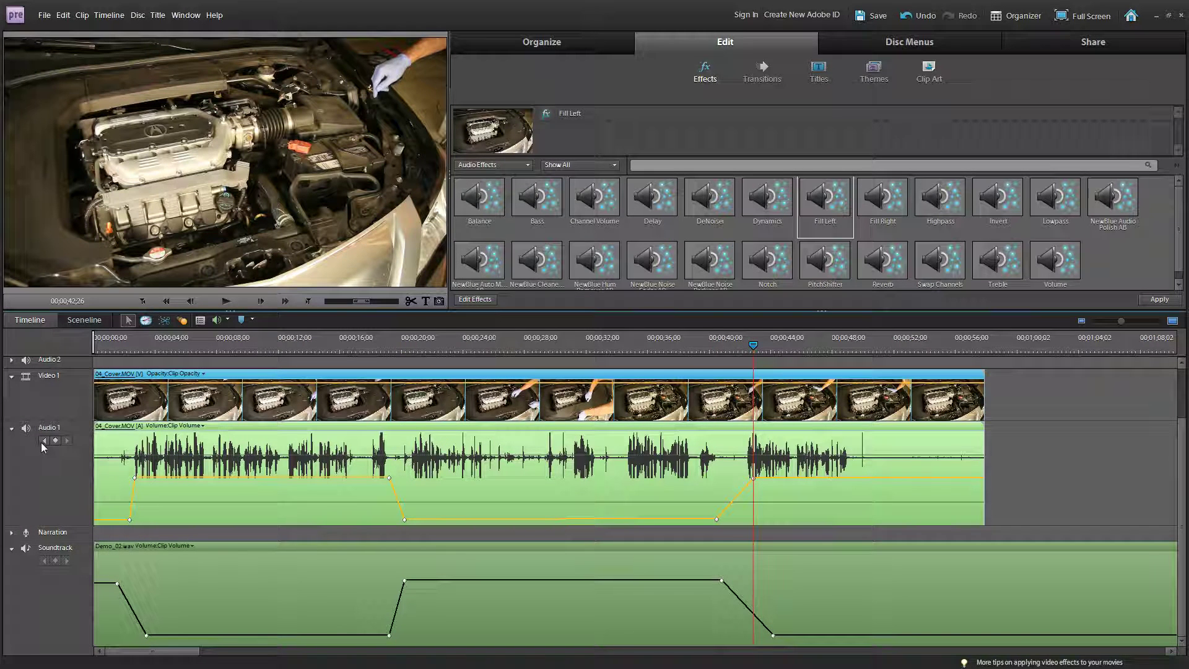
left_click(43, 441)
left_click(42, 441)
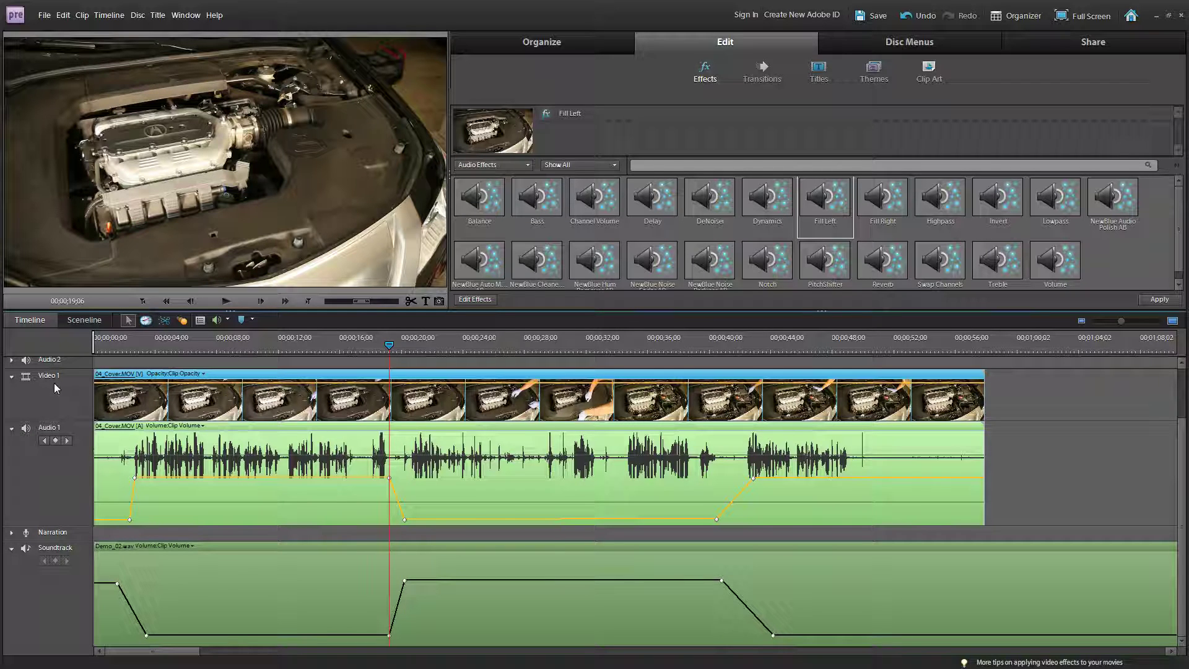
left_click(43, 441)
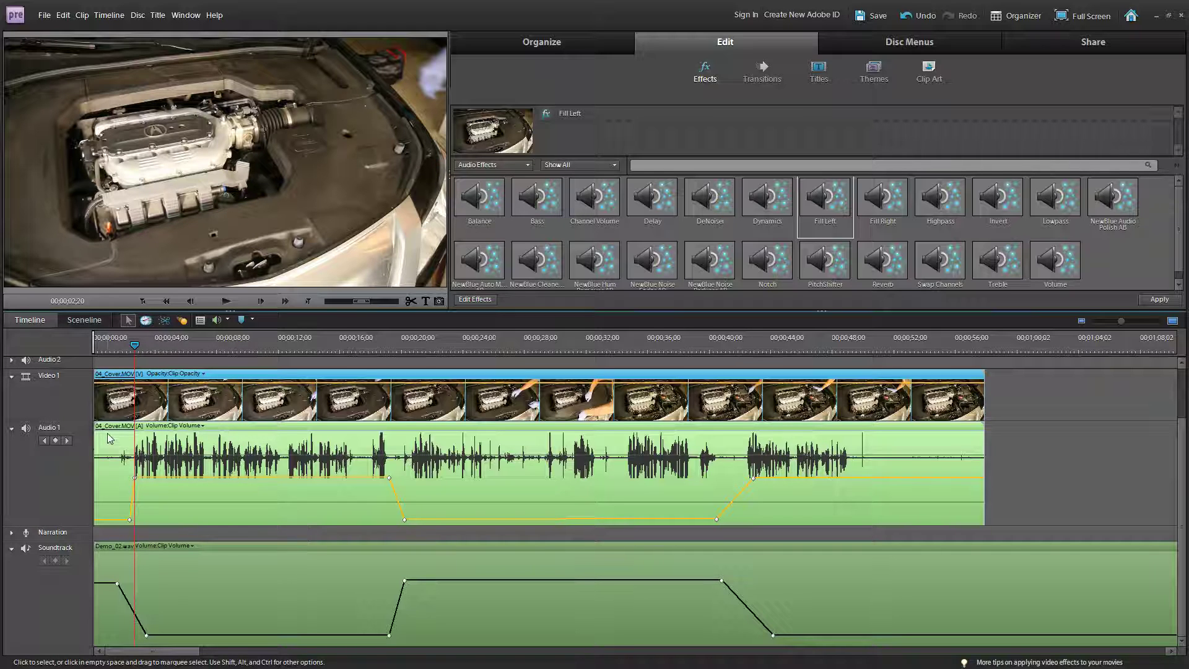
Step: Add opacity keyframes, pull the middle one near zero around 15 seconds, and preview the fade
left_click(137, 384)
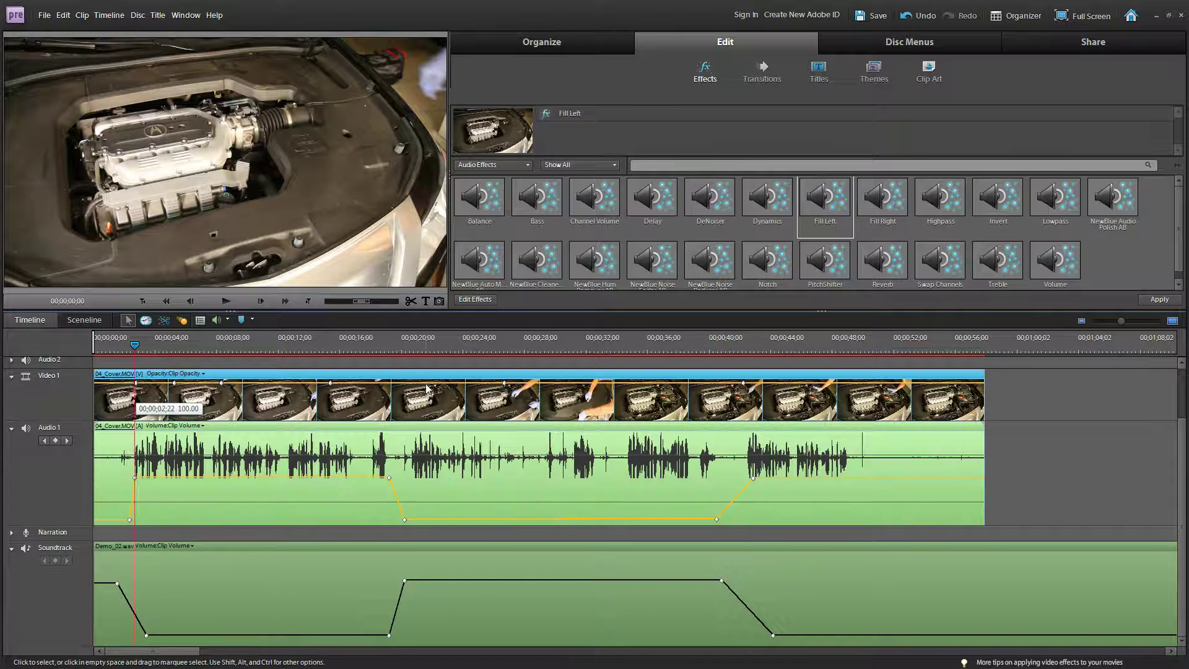
left_click_drag(430, 389, 398, 400)
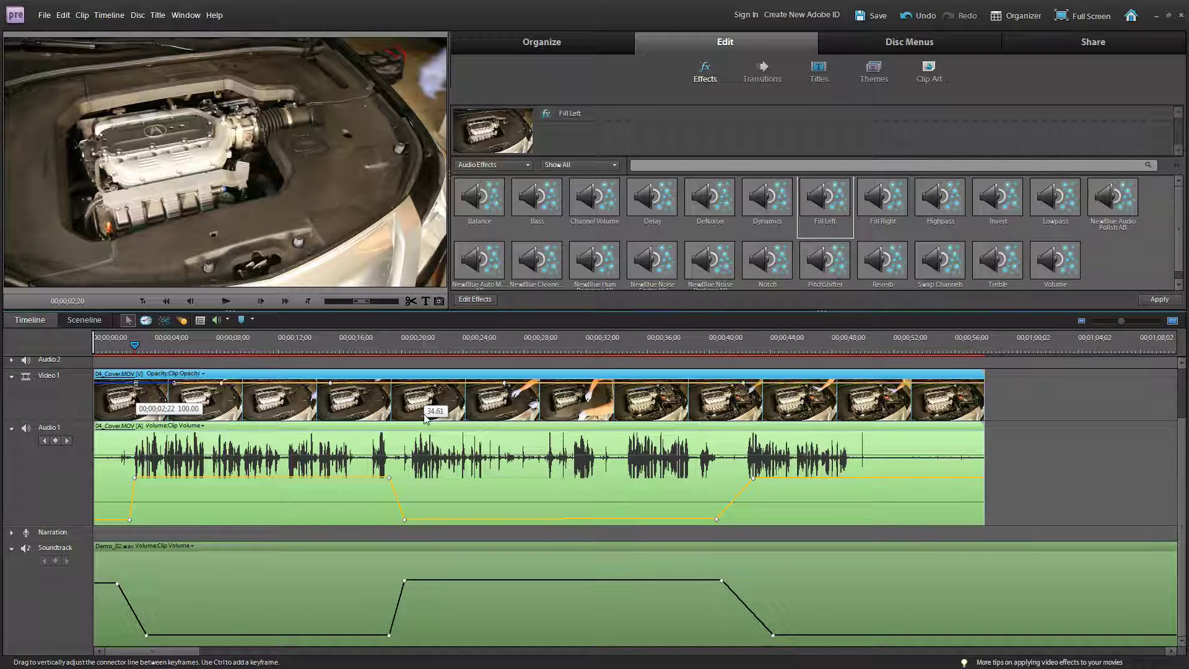
left_click(181, 340)
left_click(232, 302)
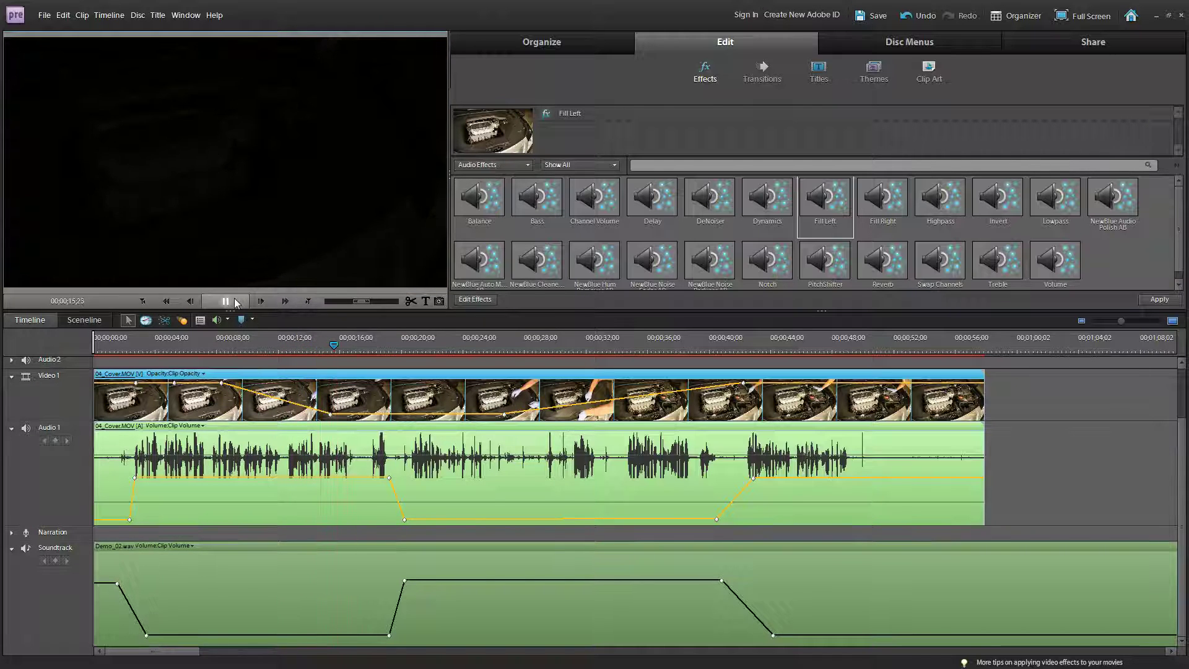
left_click(226, 301)
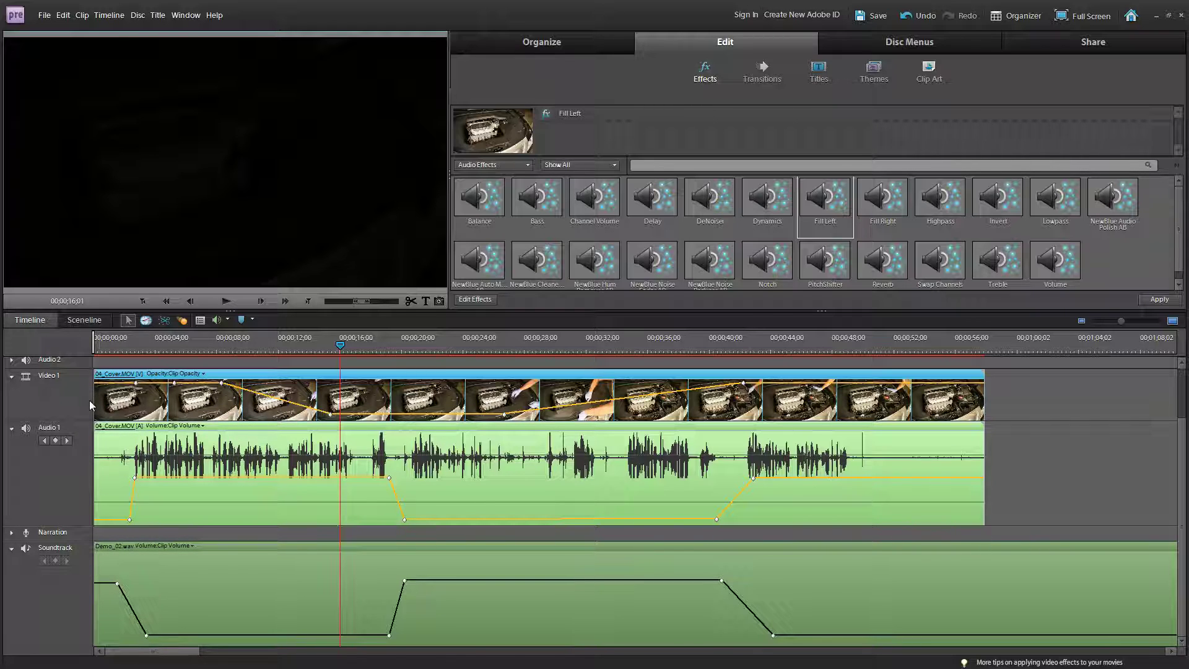
Step: Set two opacity keyframes, including the earlier one near 7 seconds, to Hold interpolation
left_click_drag(340, 342, 207, 343)
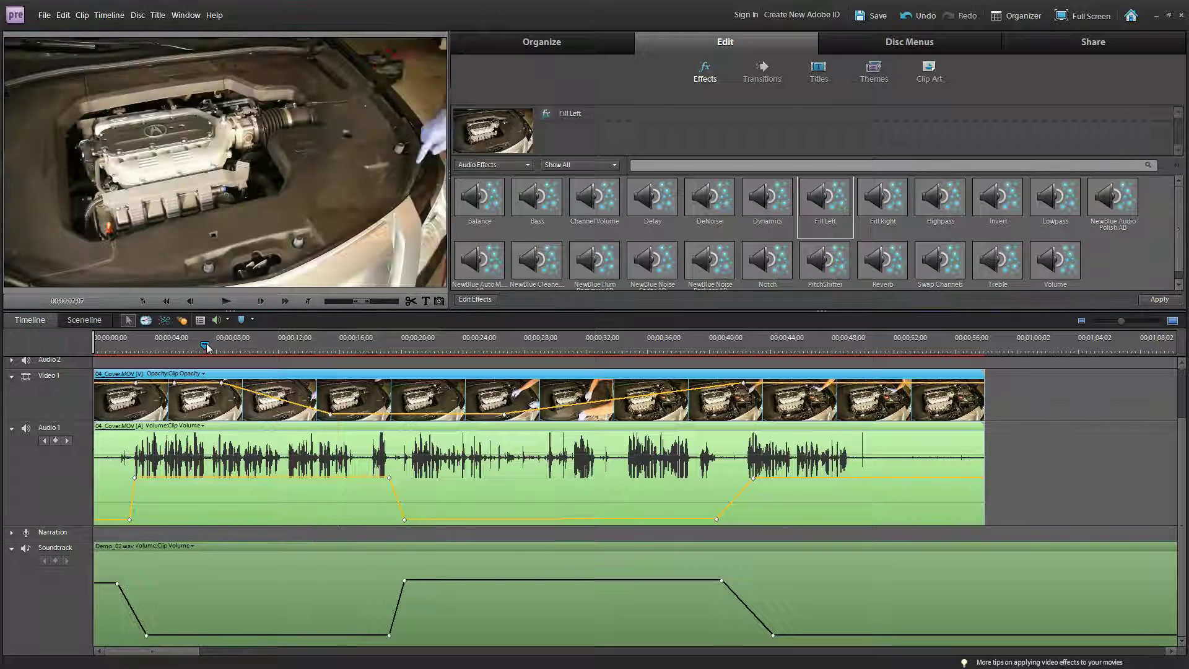
right_click(332, 420)
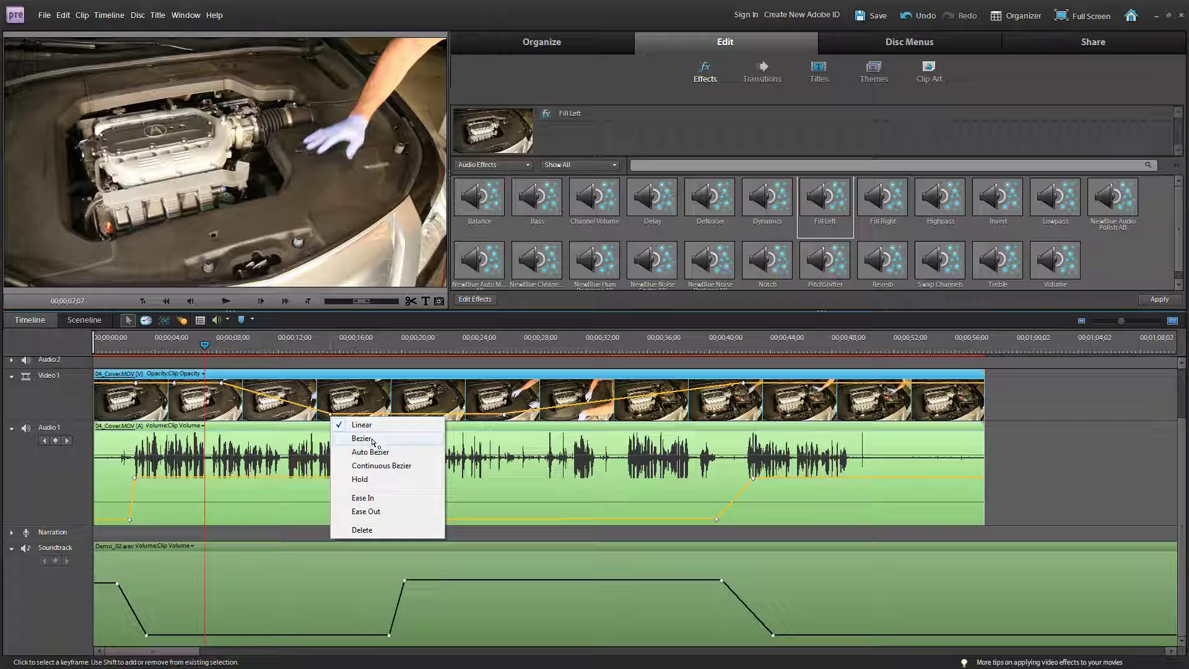
left_click(382, 480)
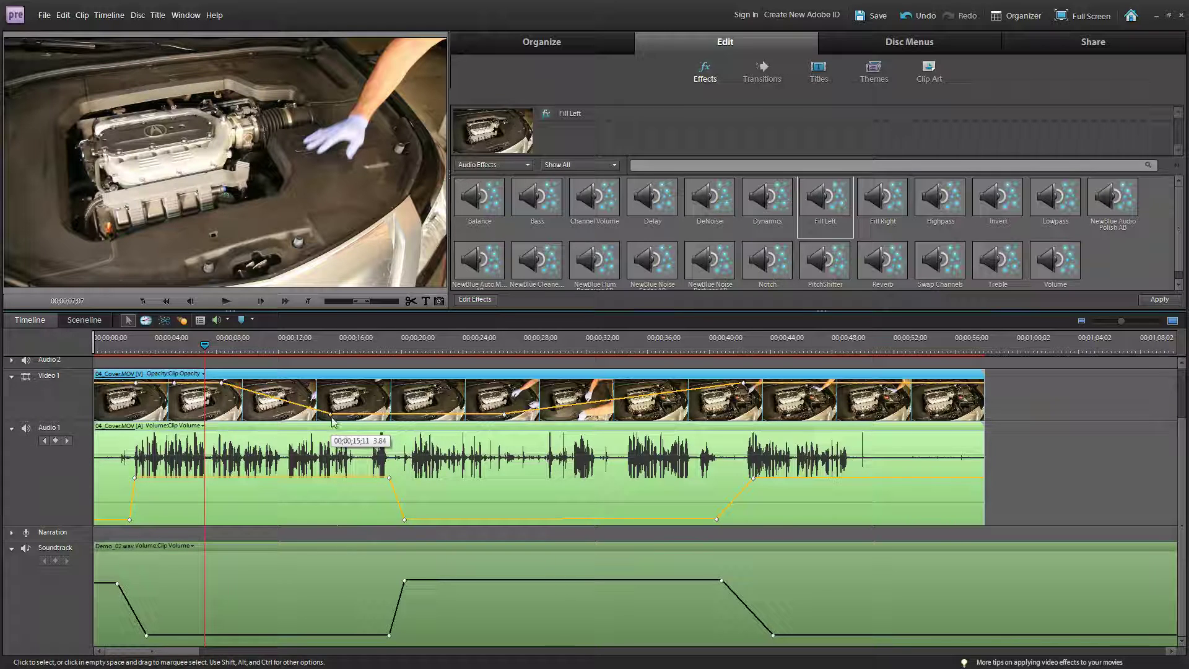
right_click(333, 421)
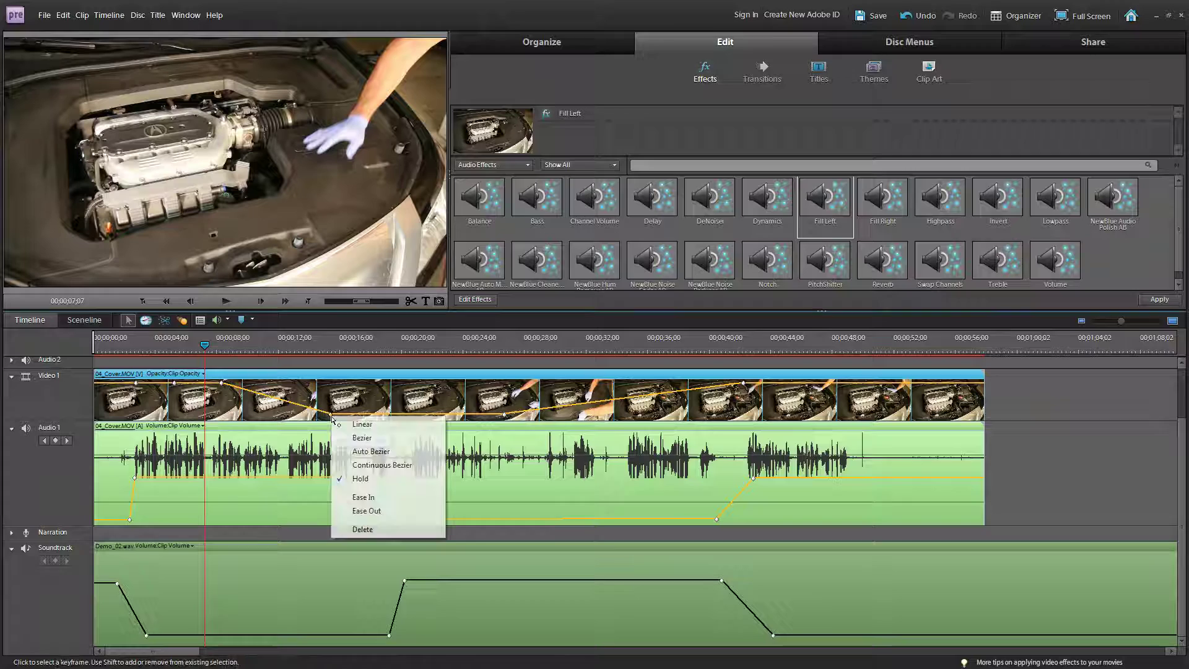
left_click(223, 387)
right_click(221, 382)
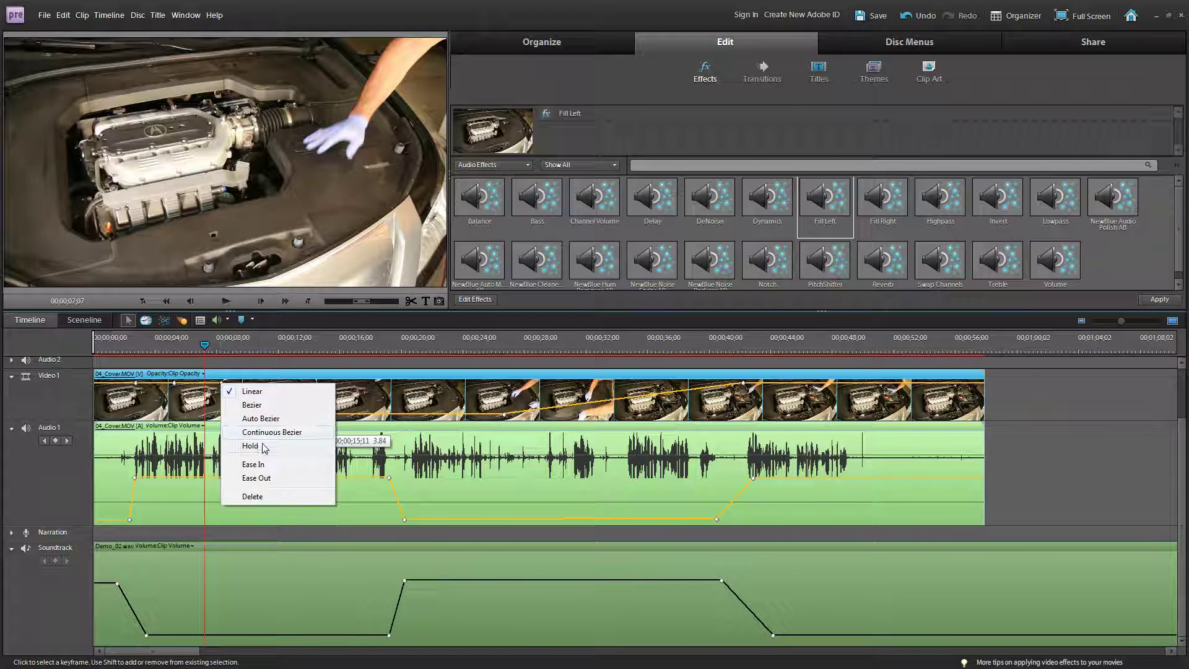
left_click(264, 449)
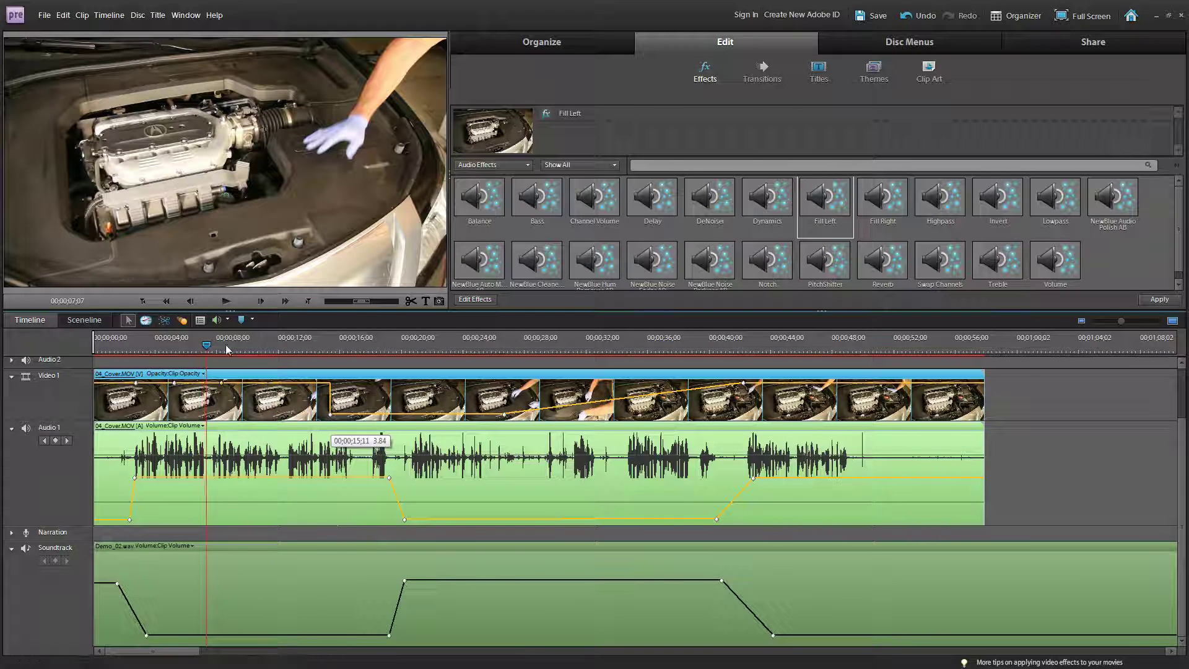
Step: Return the earlier keyframe to Linear and make the 15;11 keyframe Continuous Bezier
left_click_drag(226, 345, 322, 344)
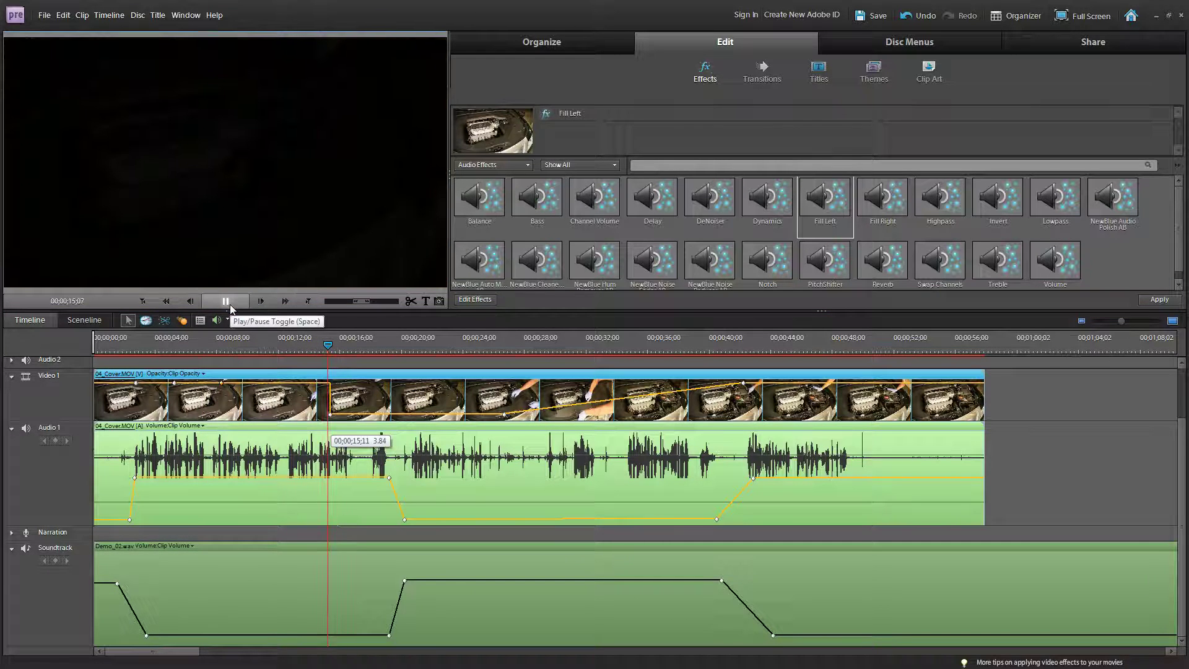
right_click(225, 390)
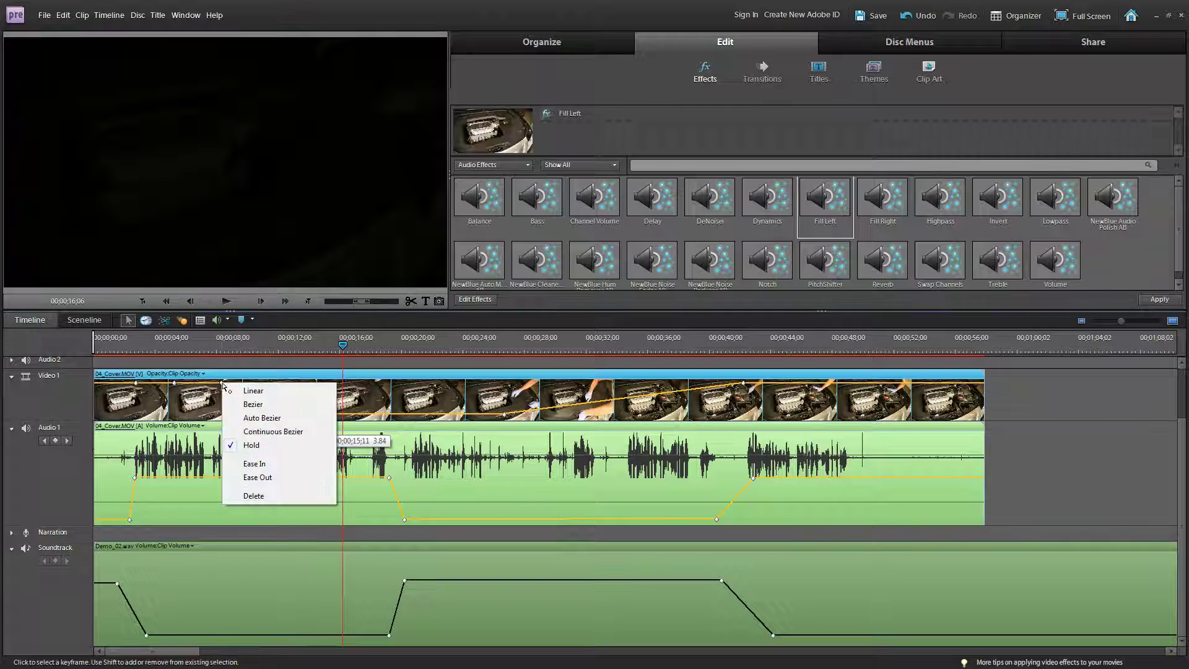
left_click(255, 392)
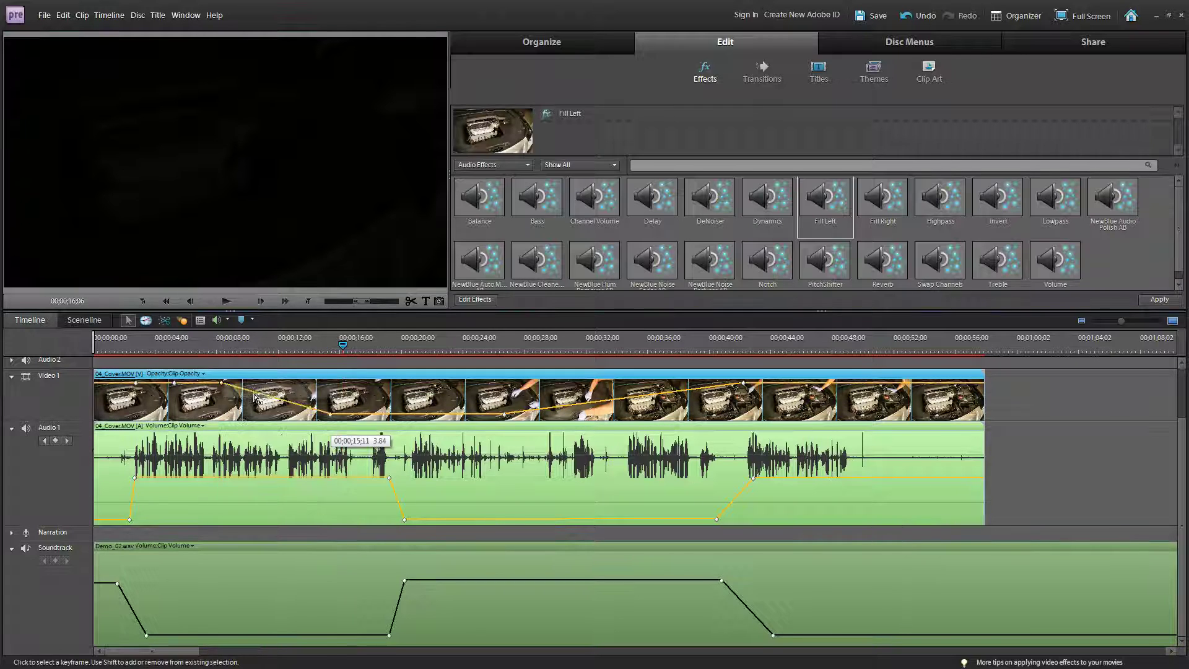
right_click(333, 418)
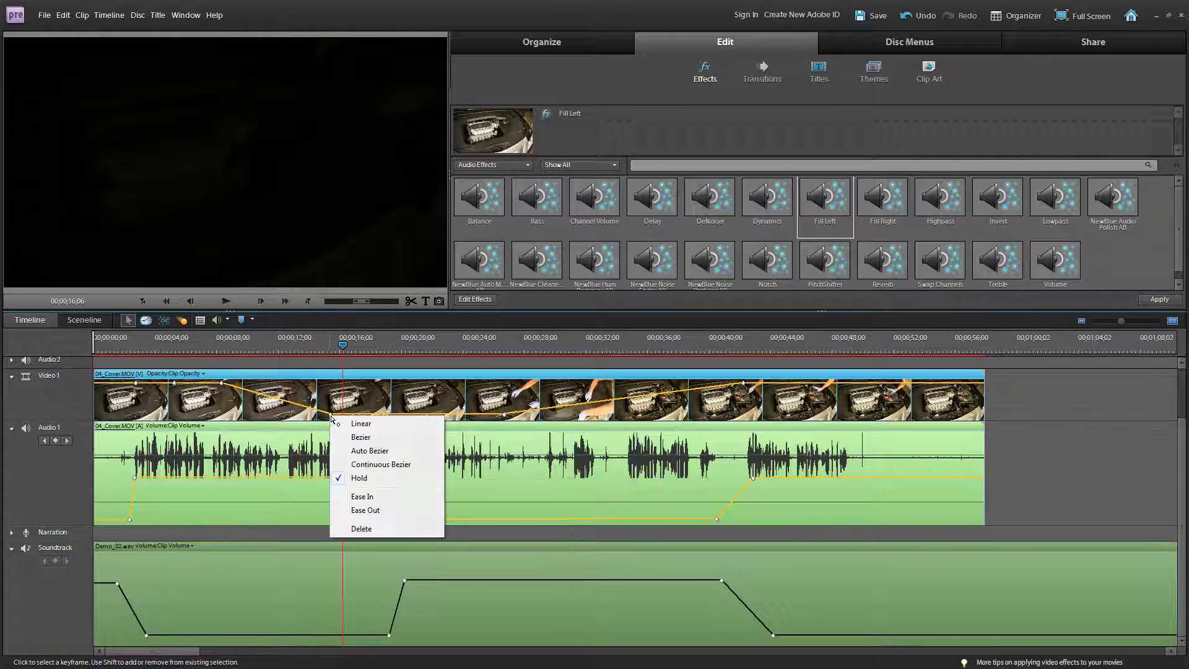
left_click(363, 465)
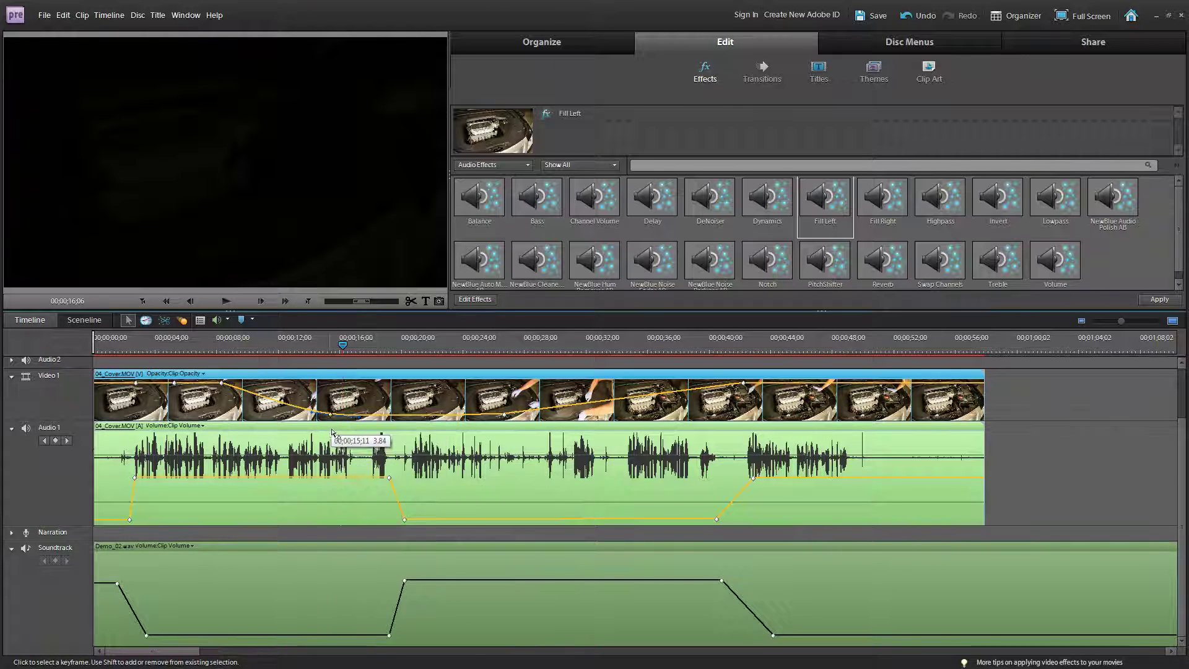
left_click(27, 378)
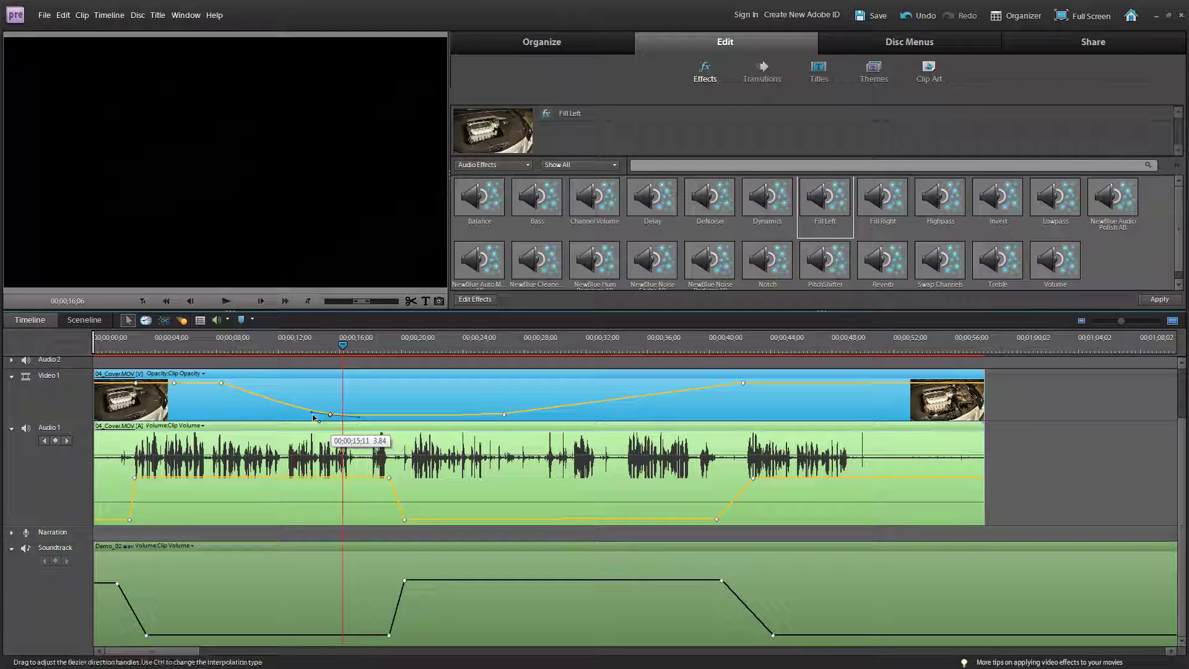
left_click_drag(314, 415, 267, 419)
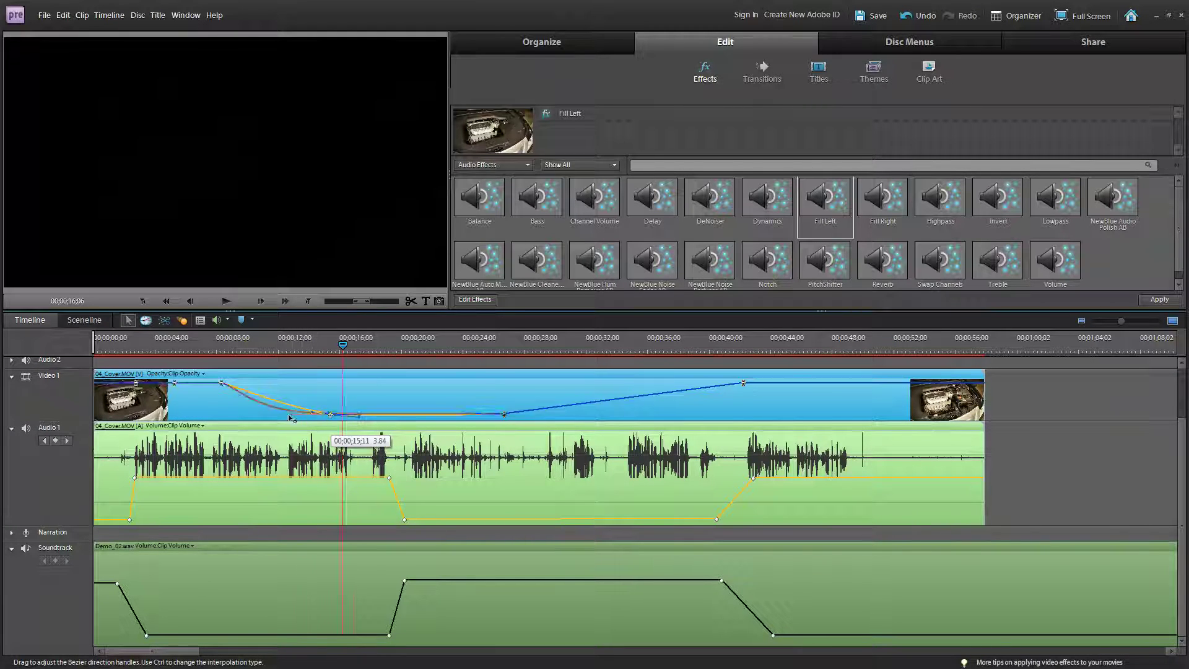
left_click(270, 420)
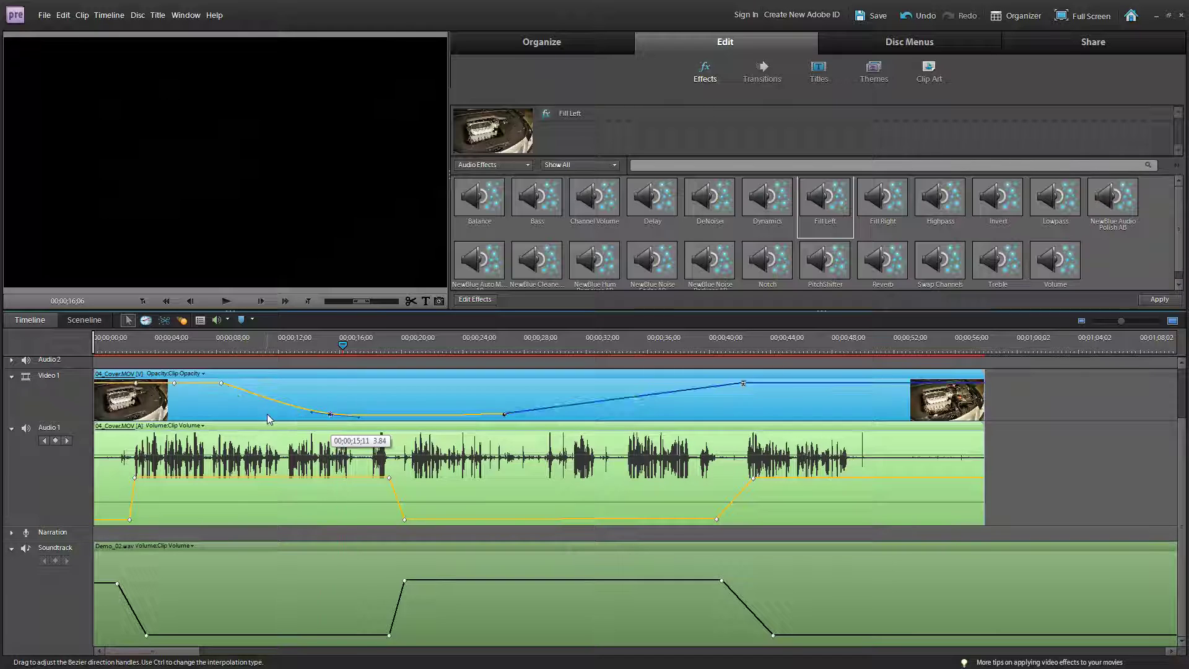
left_click(208, 344)
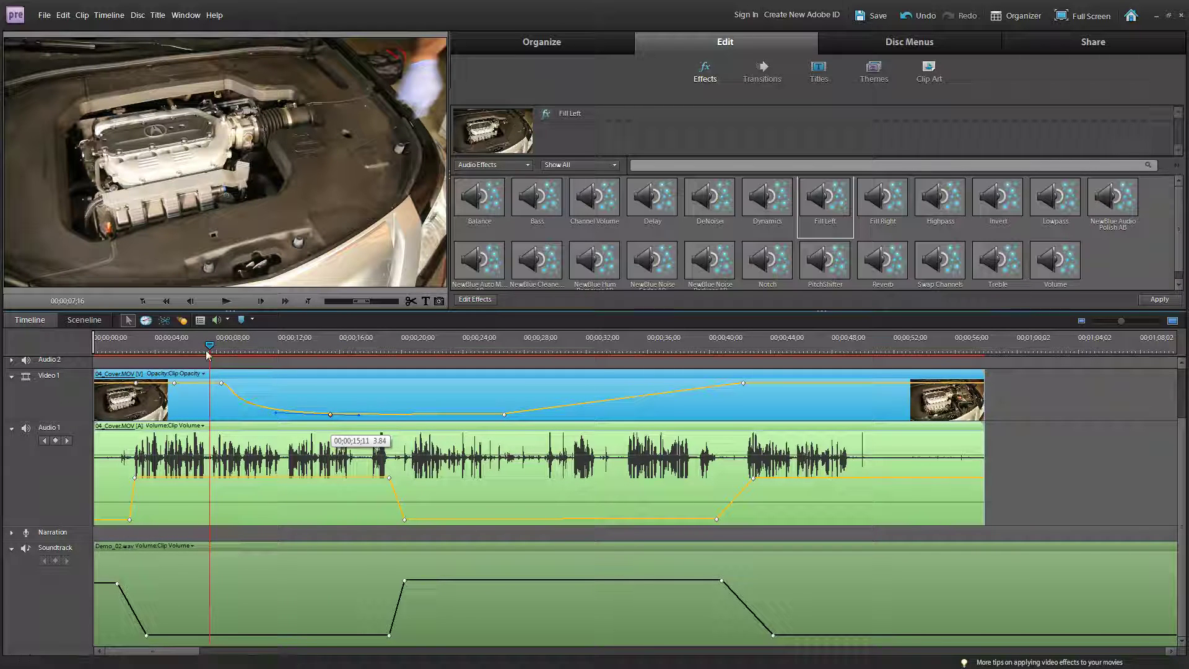
left_click(275, 417)
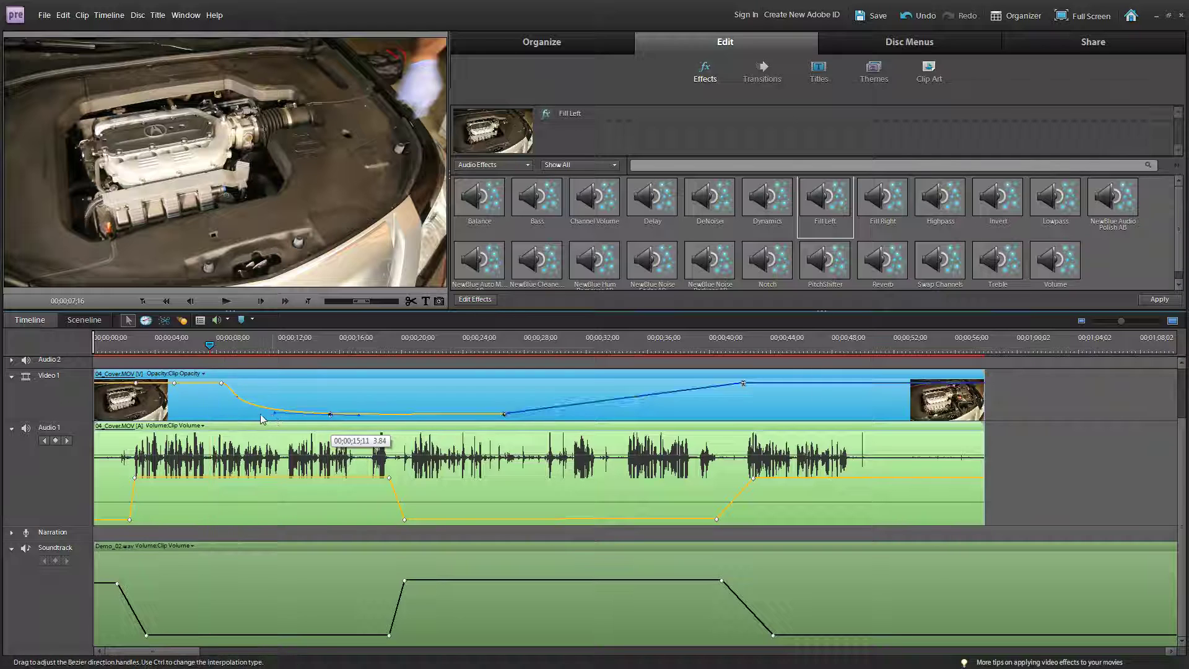
left_click(227, 301)
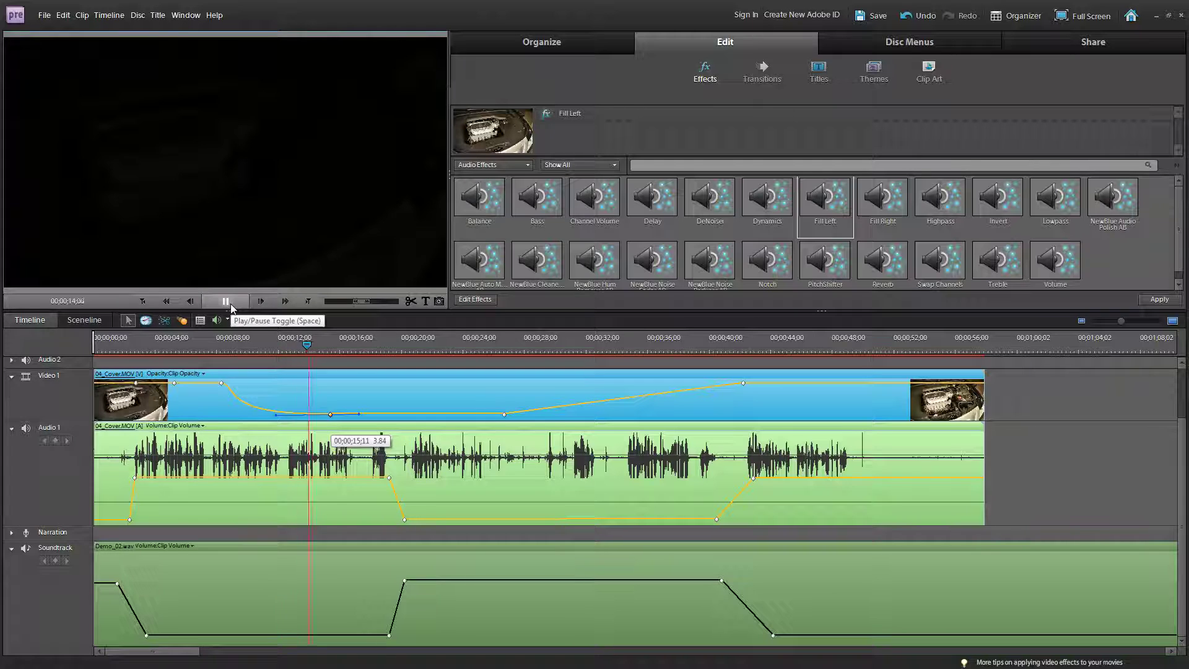
left_click(230, 304)
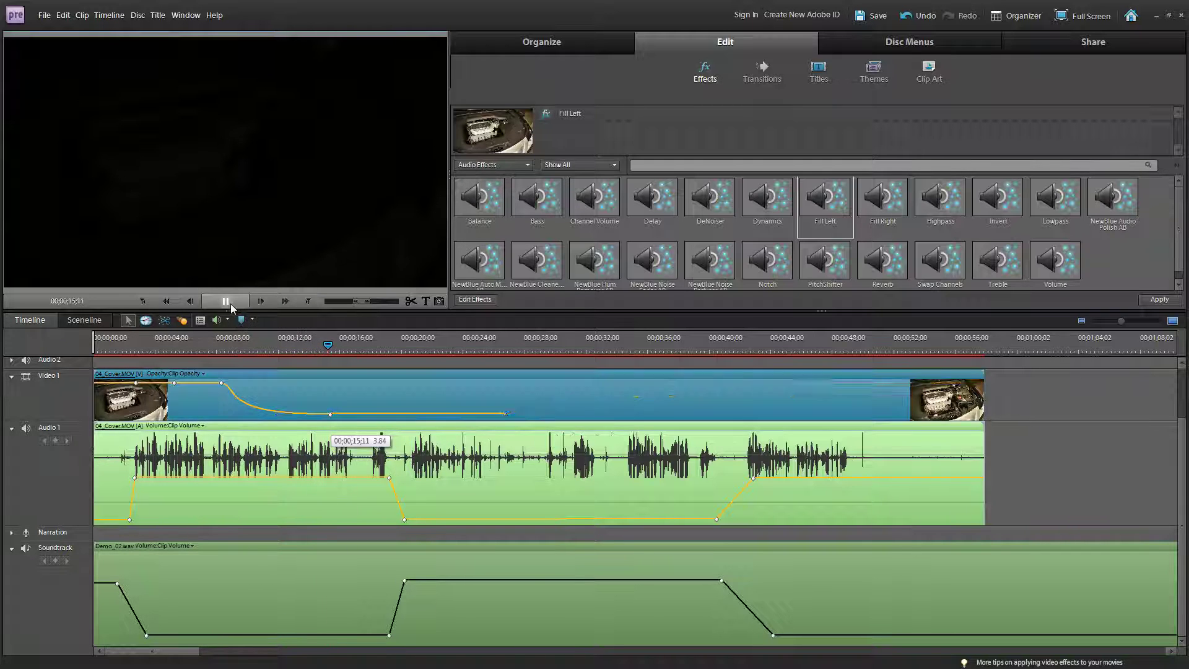
left_click(231, 304)
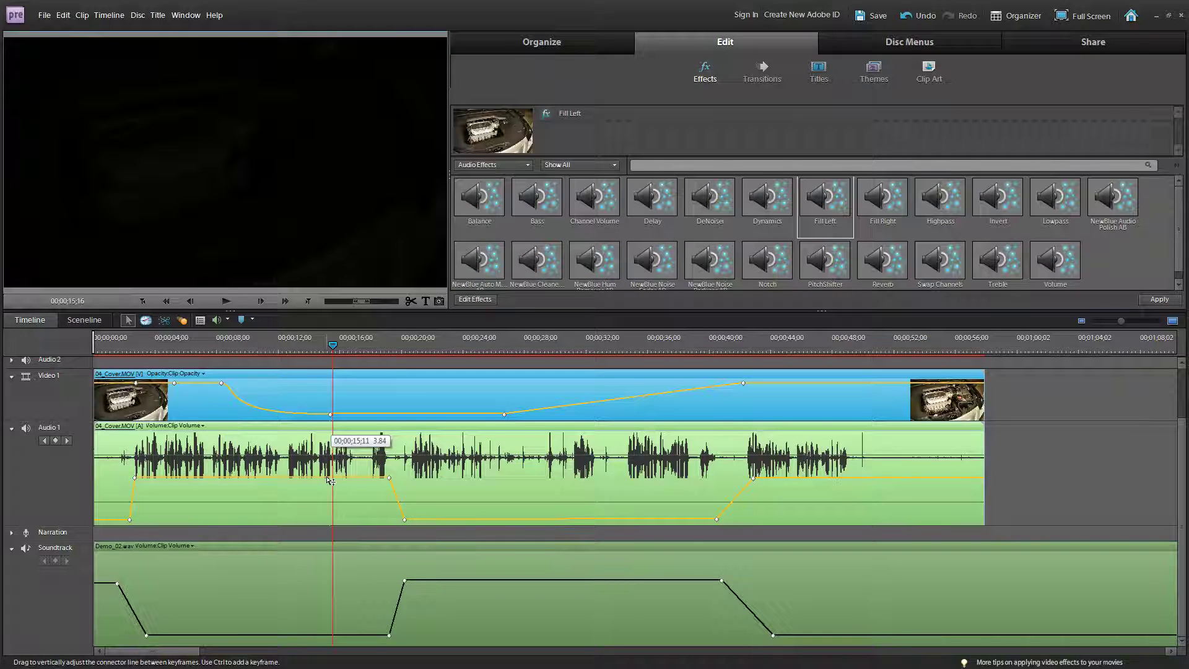
Step: Make the Soundtrack volume keyframe Continuous Bezier and experiment with its curve handles
left_click(404, 586)
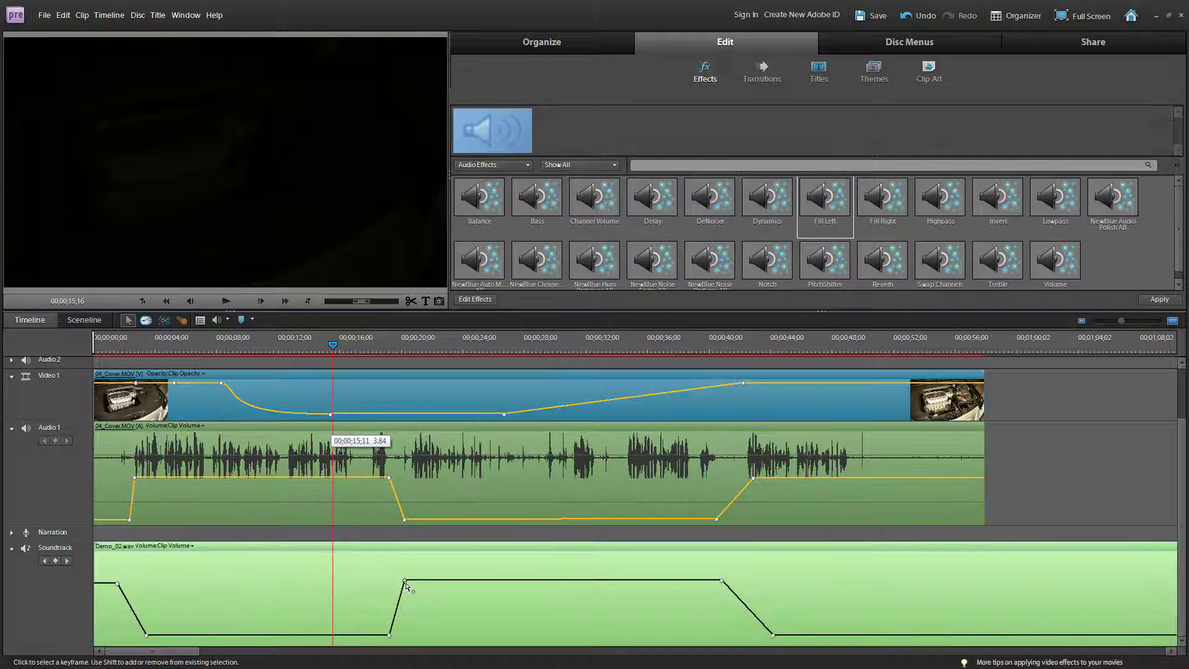
right_click(405, 584)
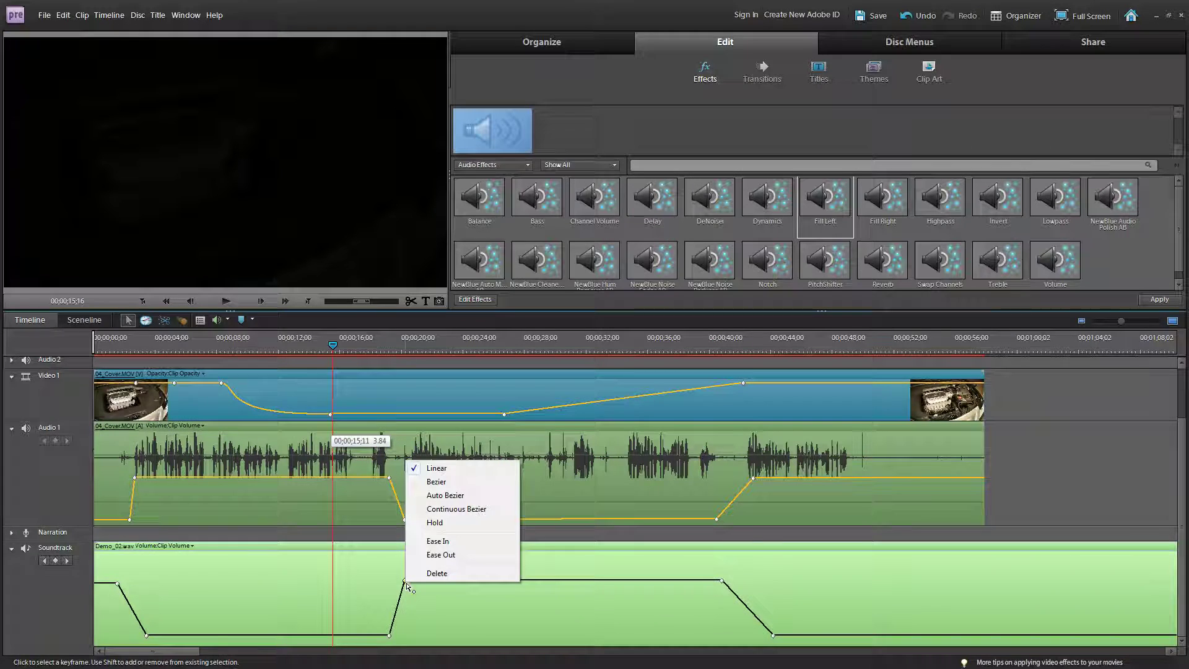
left_click(452, 509)
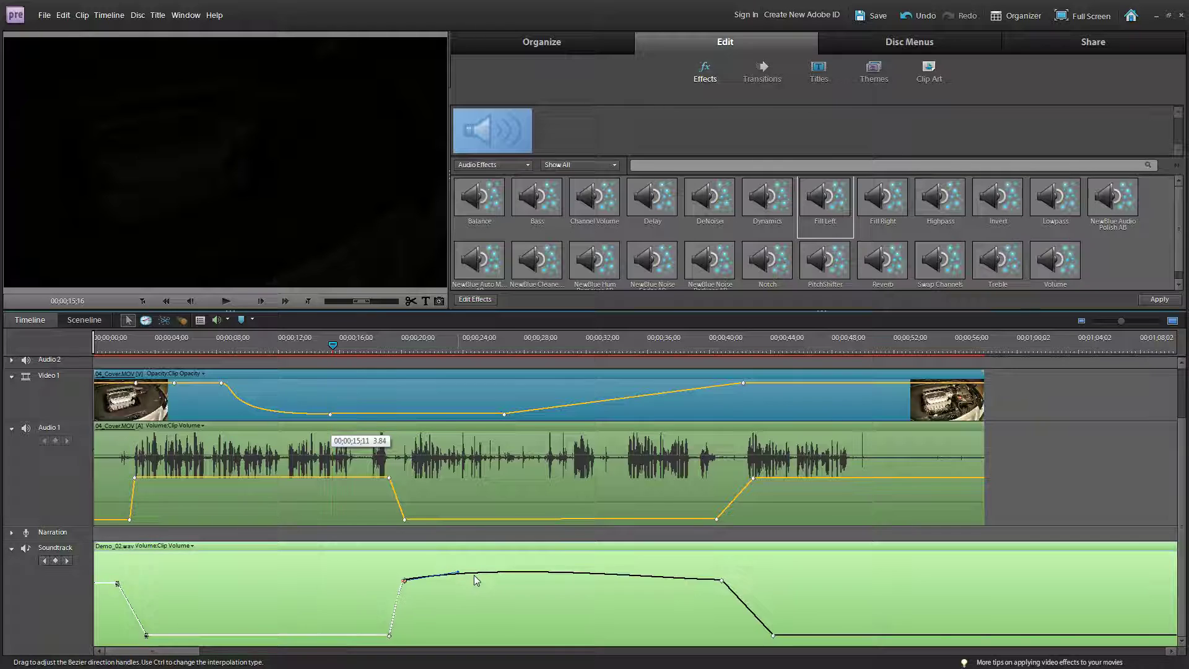
left_click_drag(455, 573, 500, 597)
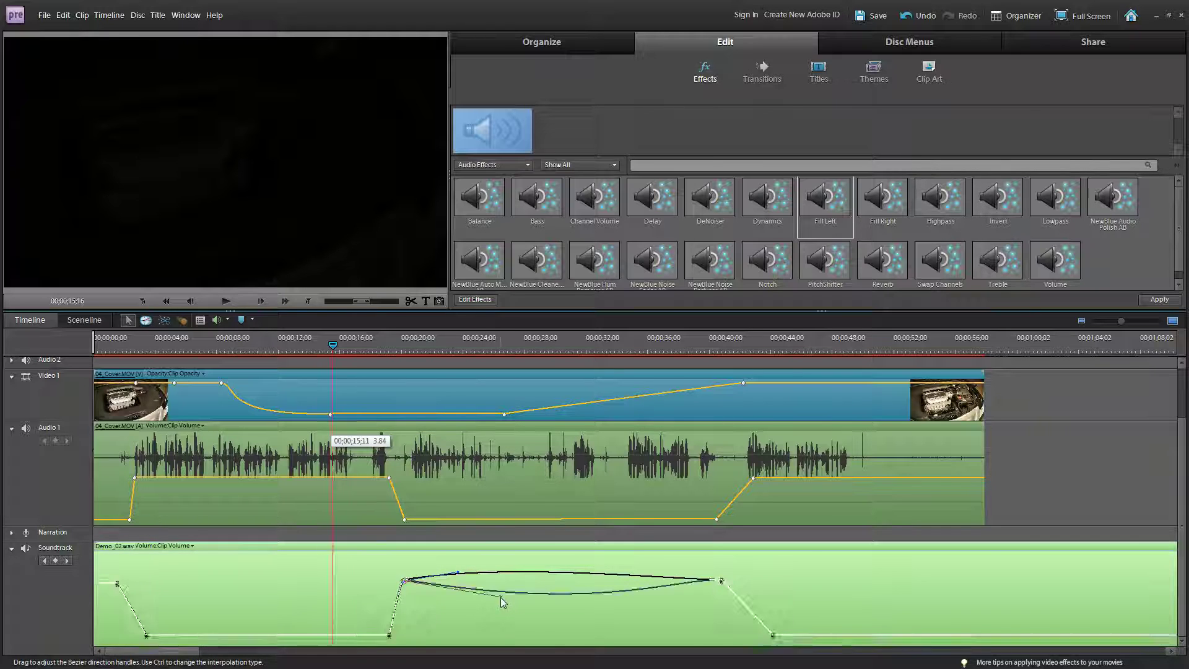
left_click_drag(404, 582, 469, 576)
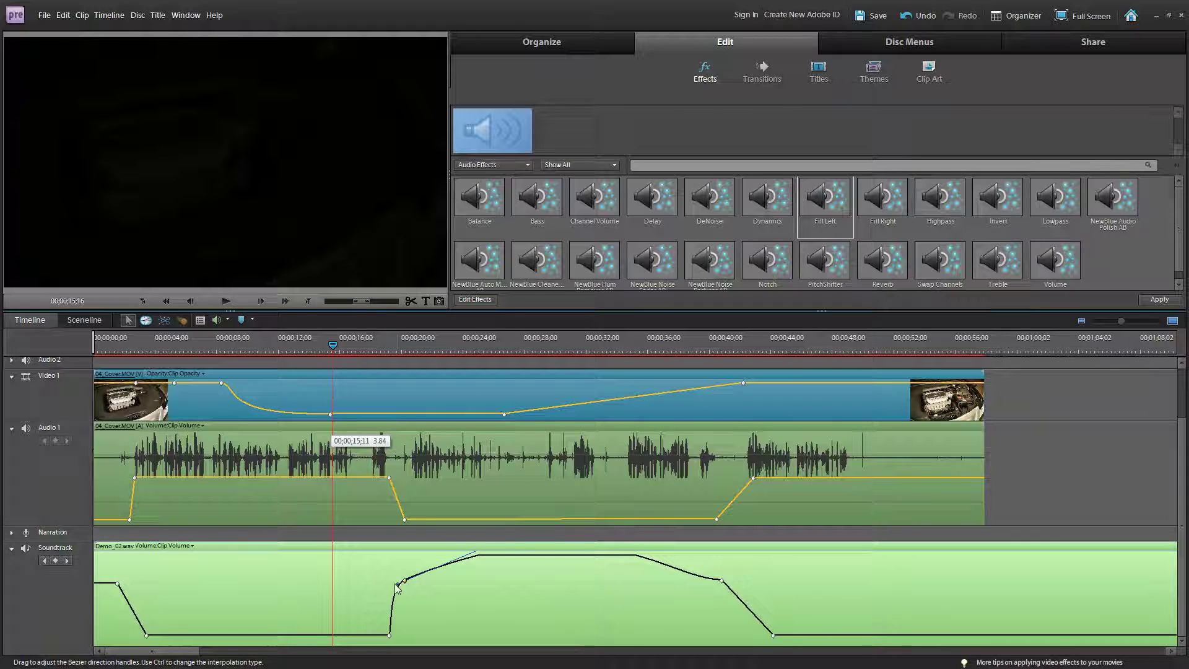
left_click_drag(398, 587, 416, 592)
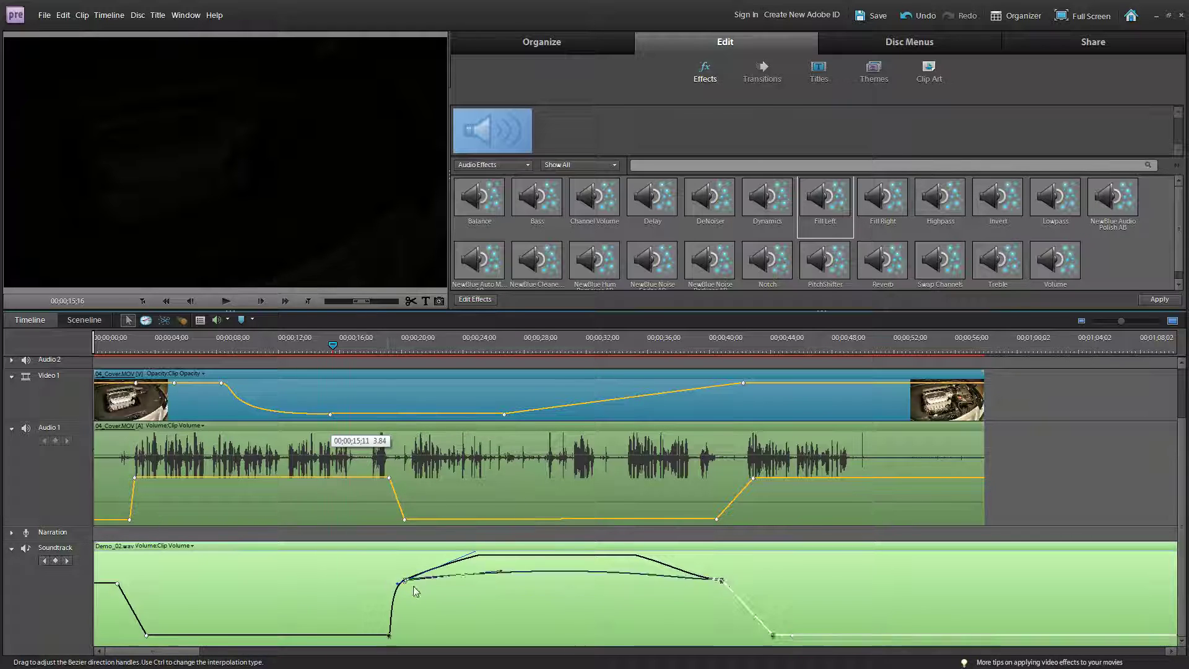
Step: Reset the keyframe to Linear, reapply a curve, and shape a gradual volume rise
right_click(403, 582)
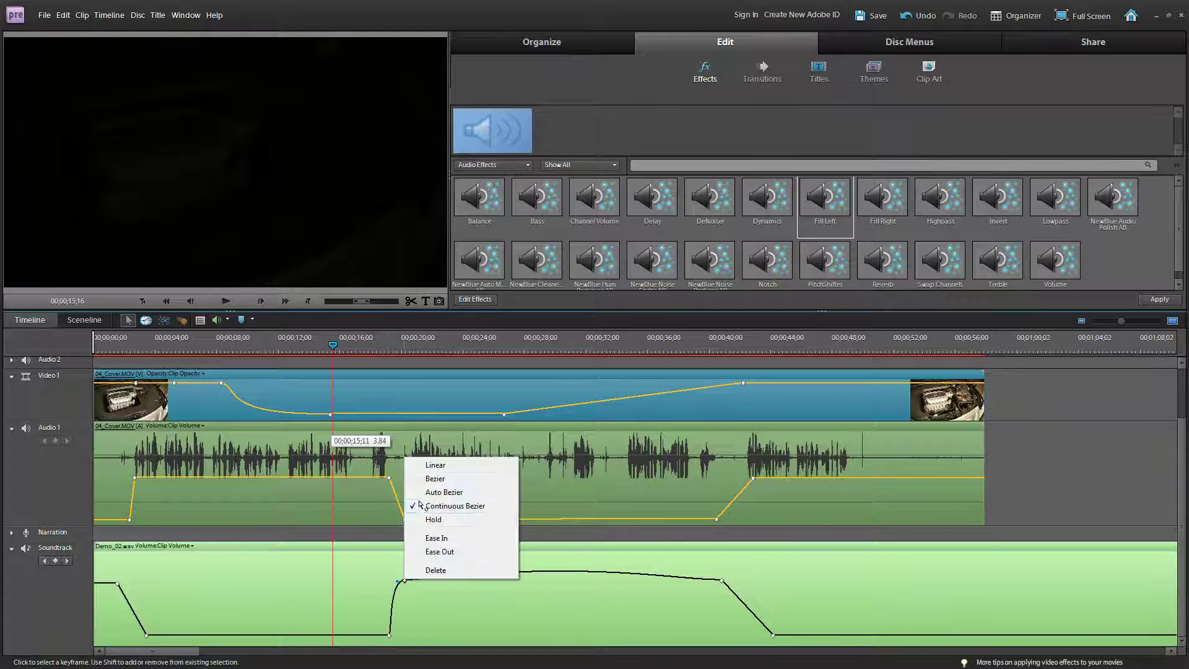
left_click(436, 464)
right_click(404, 580)
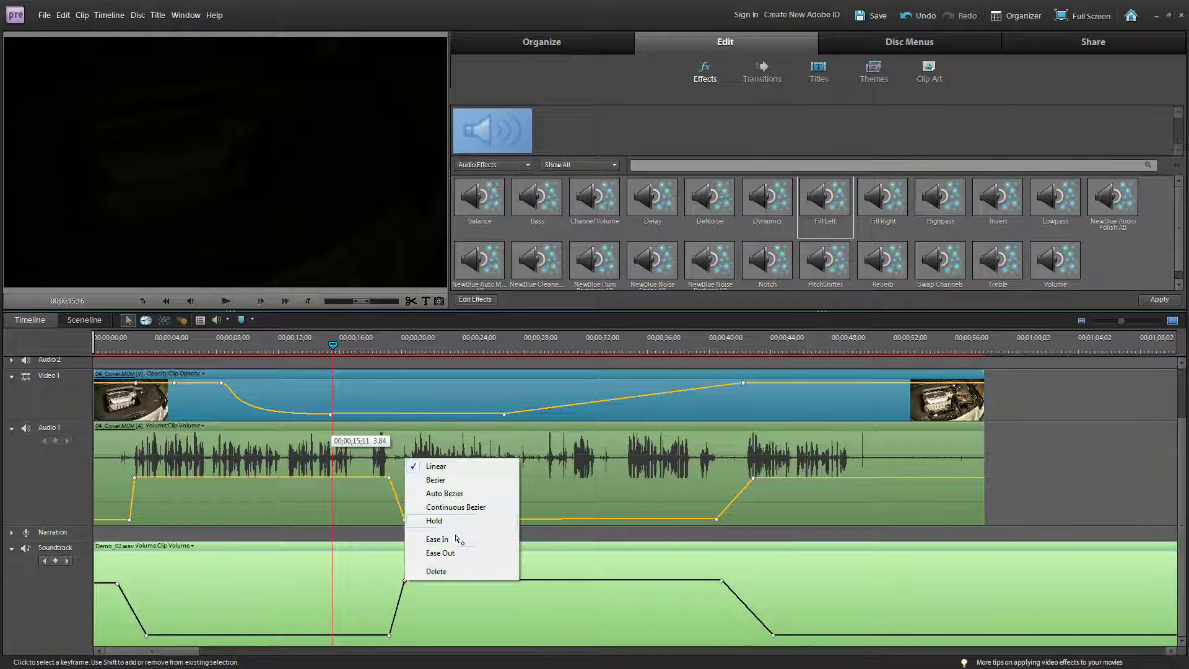
left_click(446, 493)
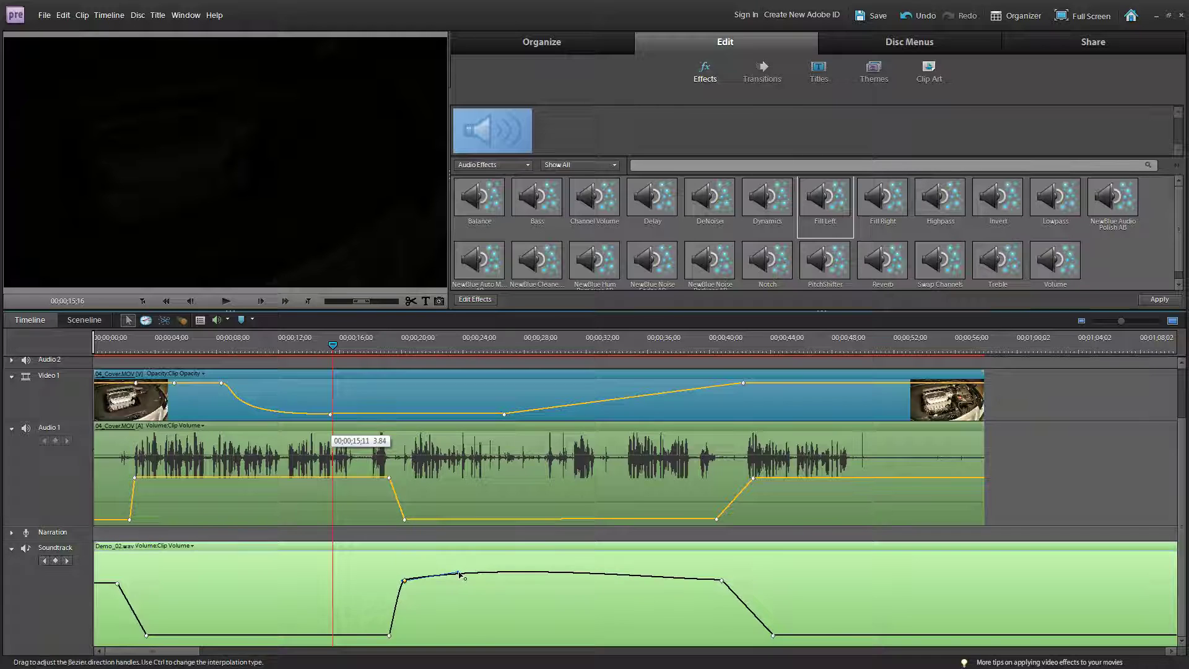
left_click_drag(462, 575, 503, 573)
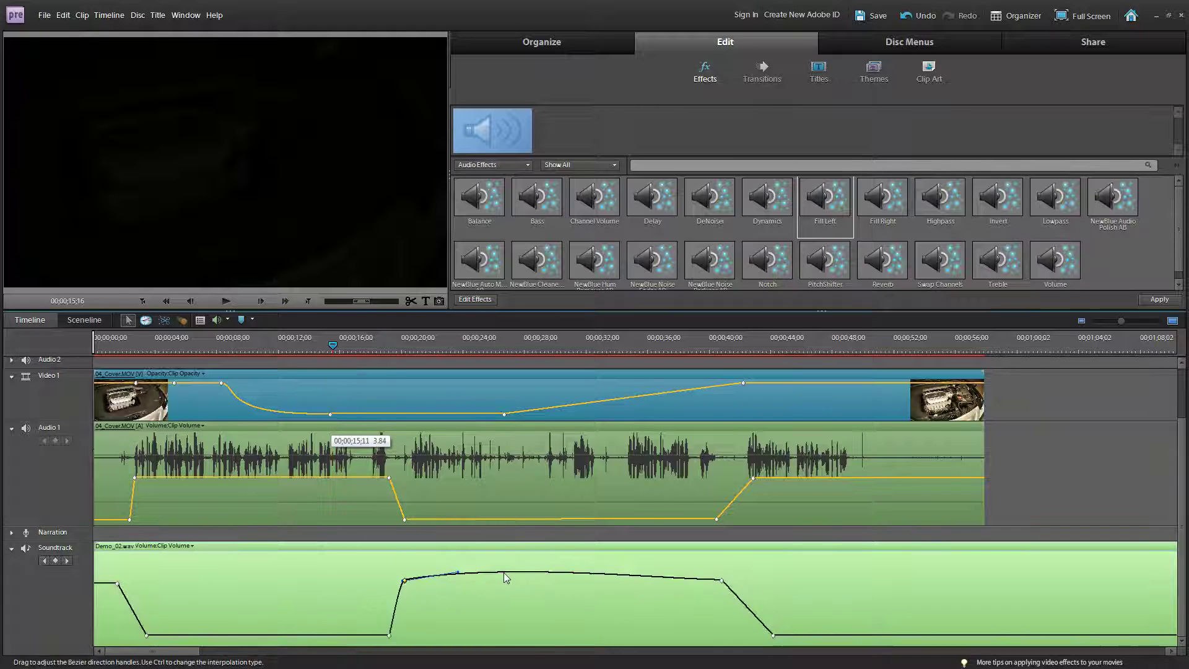
left_click(405, 584, "ctrl")
left_click(405, 584, "ctrl")
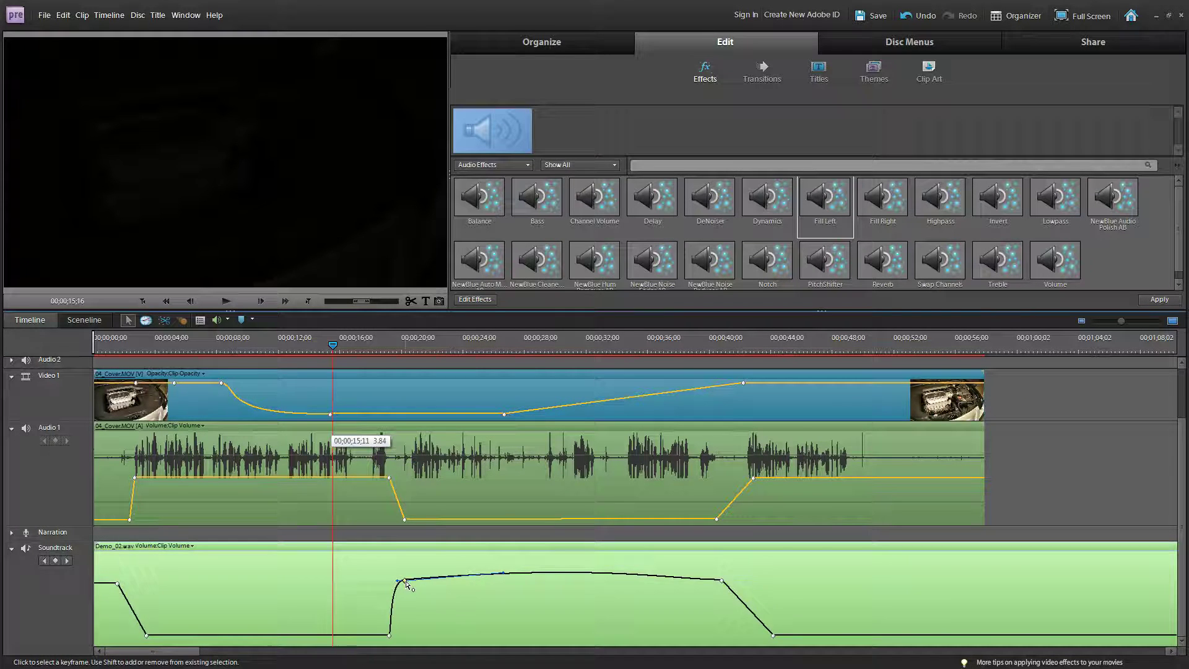
left_click_drag(407, 585, 391, 595)
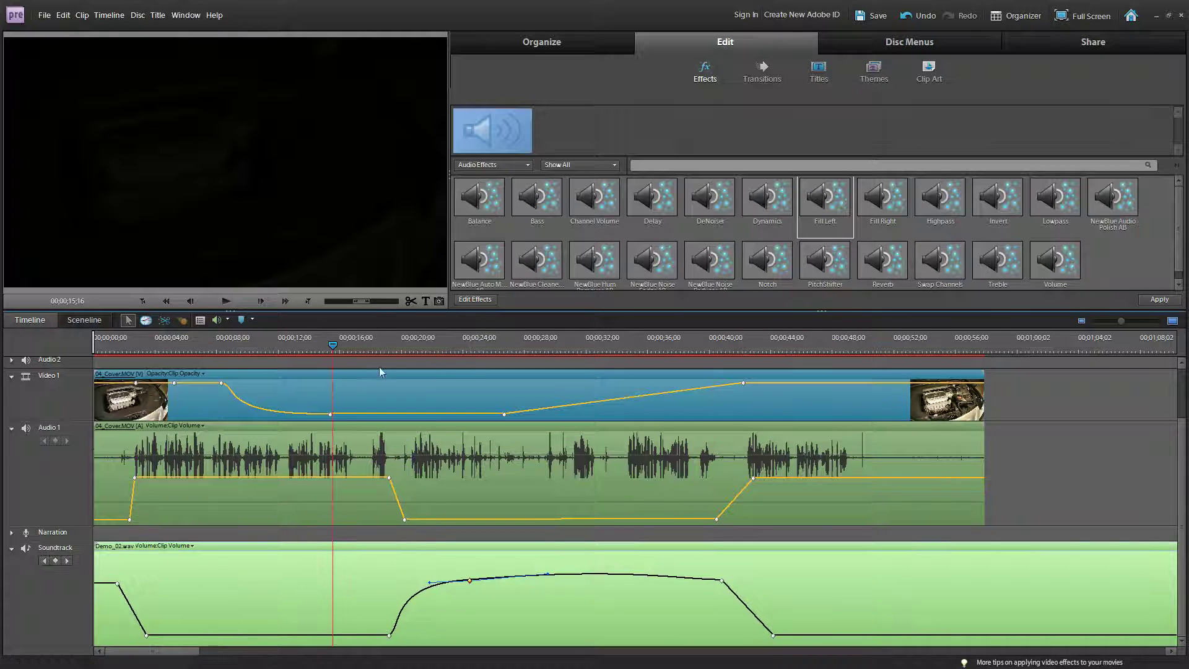
left_click(390, 348)
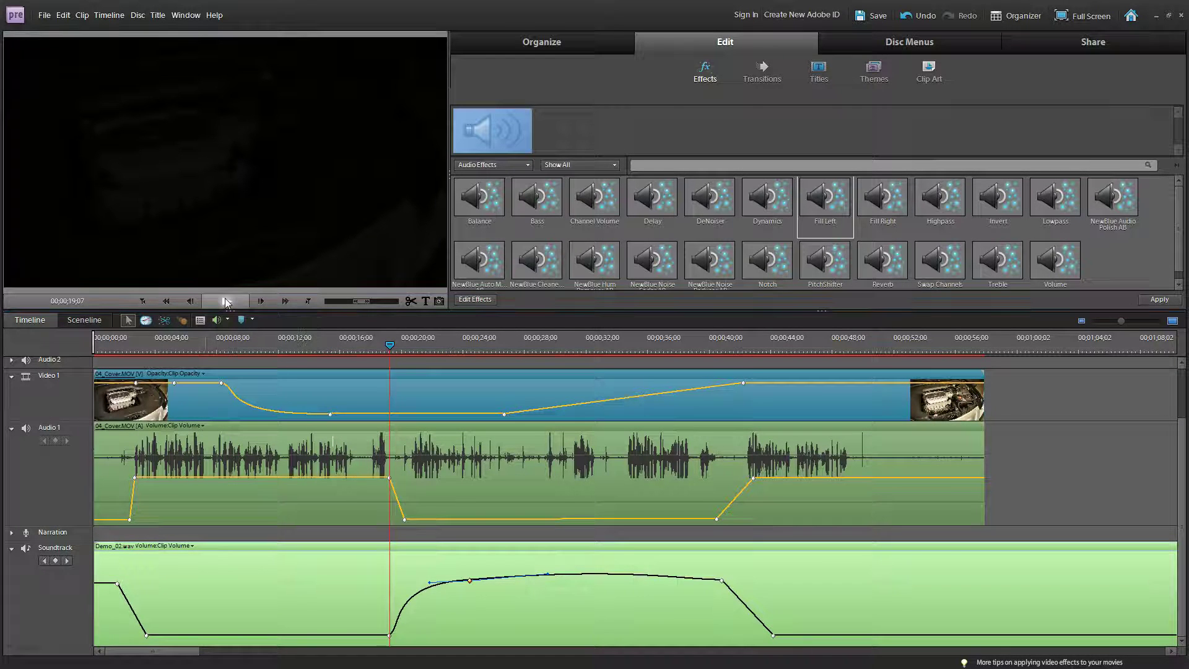
left_click(225, 302)
left_click(370, 349)
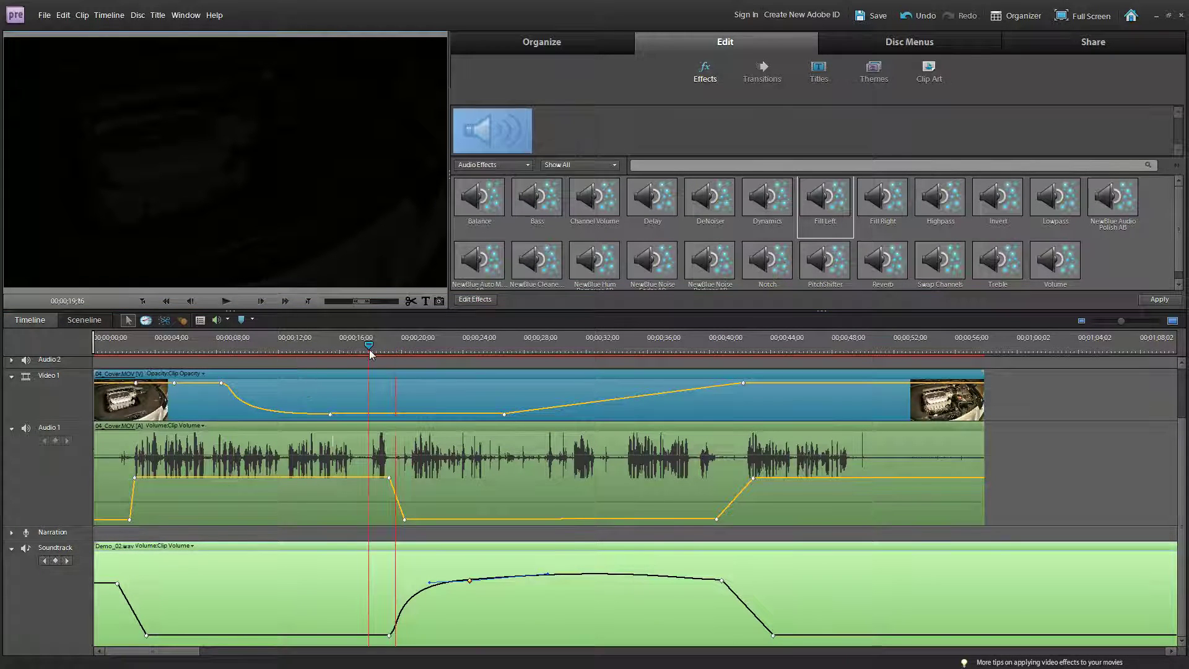
left_click(234, 301)
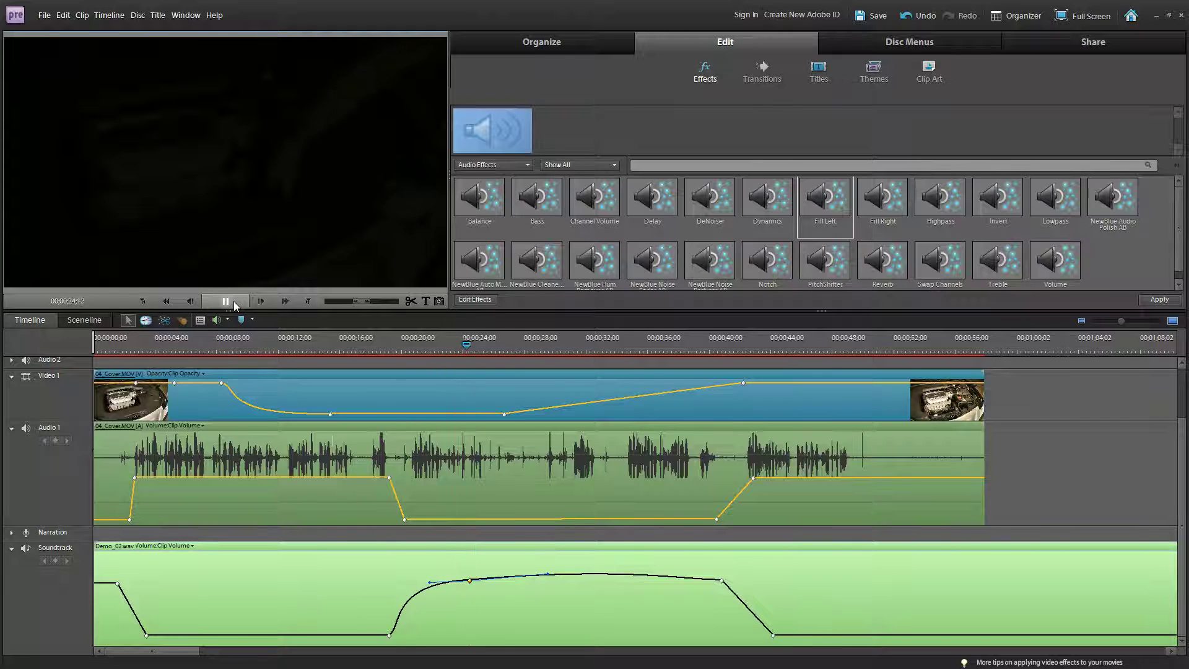
left_click(226, 301)
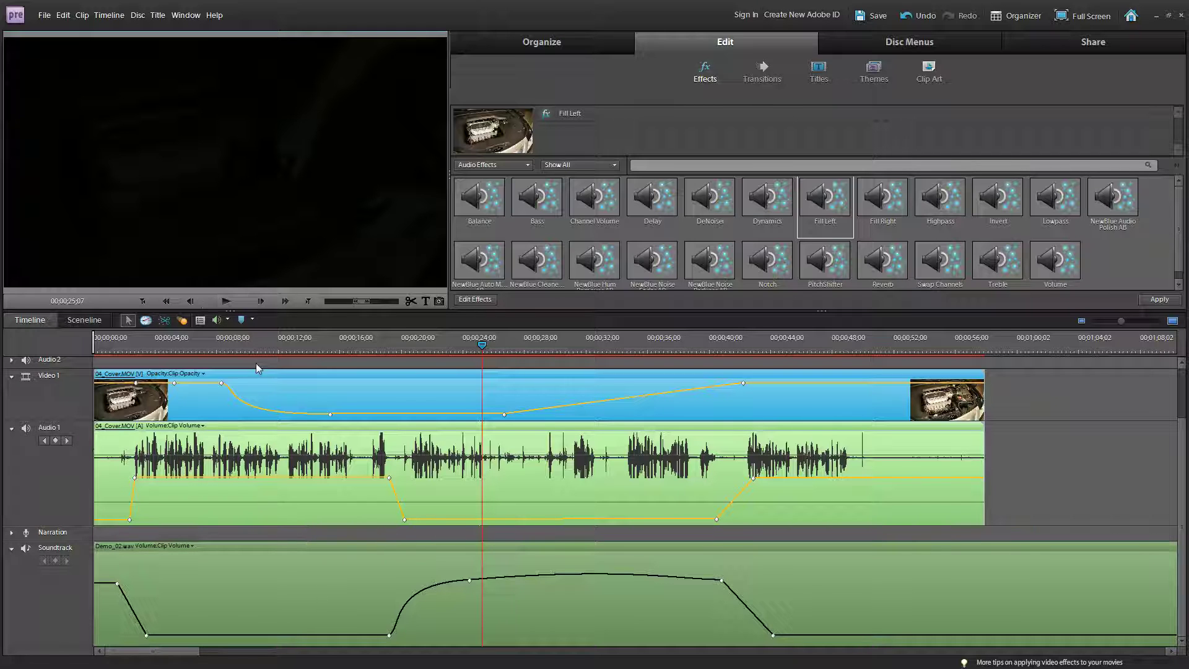
Step: Set the top-of-rise soundtrack keyframe to Linear and nudge the fade-down keyframe slightly left
left_click(471, 582)
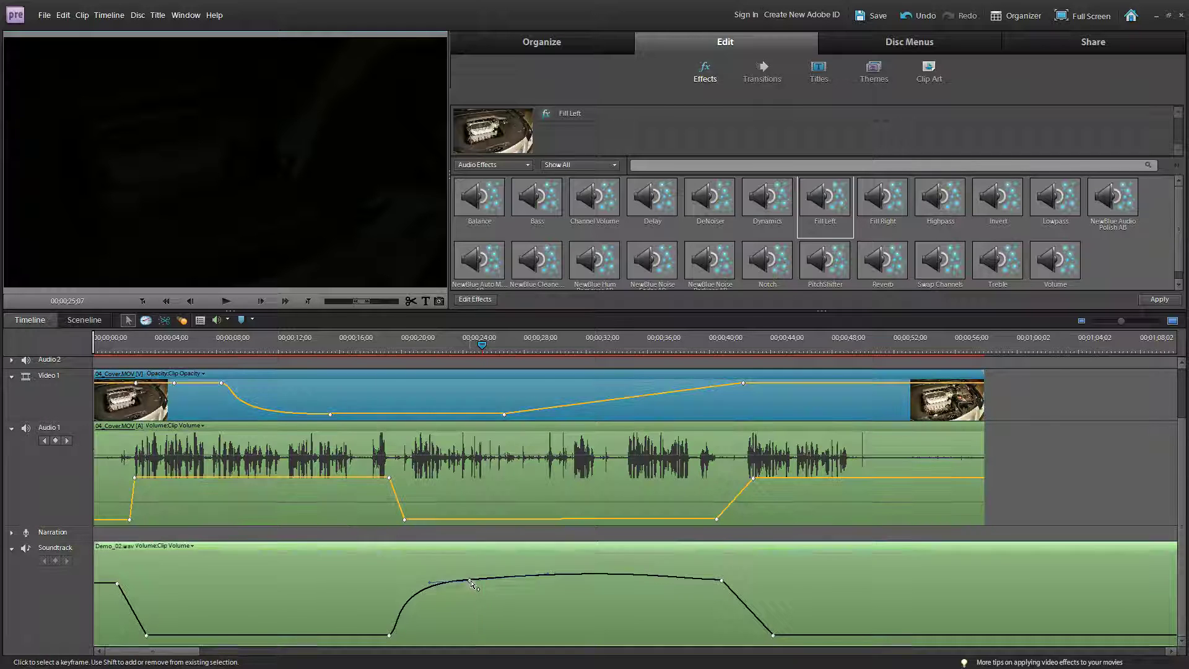
right_click(472, 583)
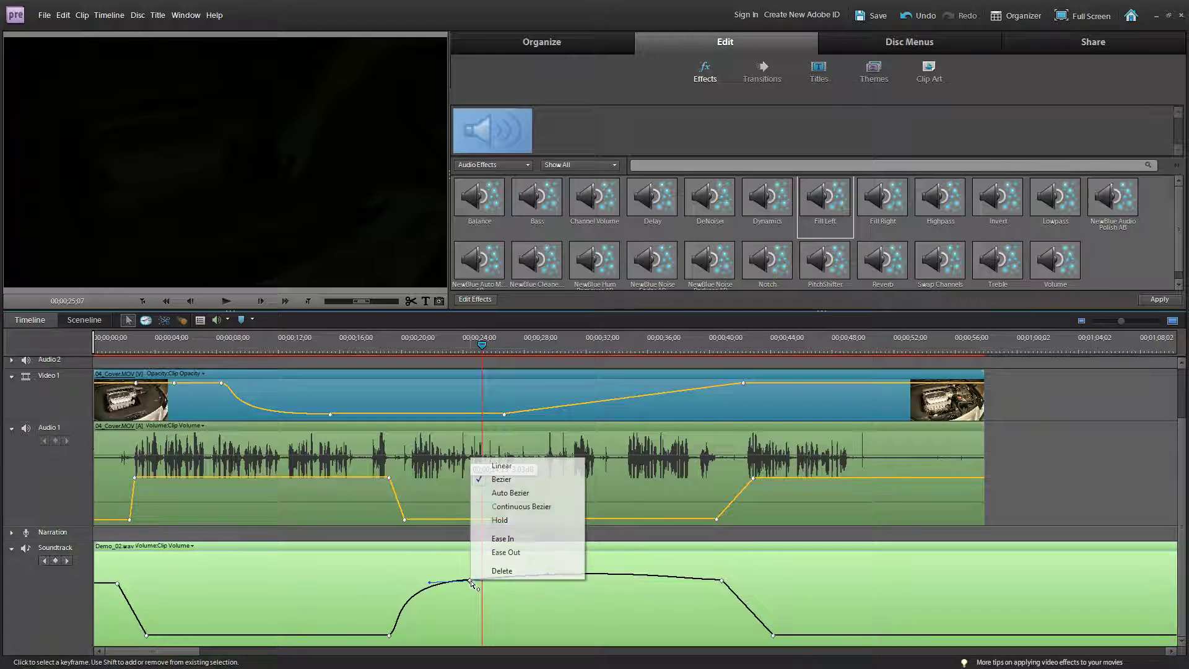
left_click(518, 467)
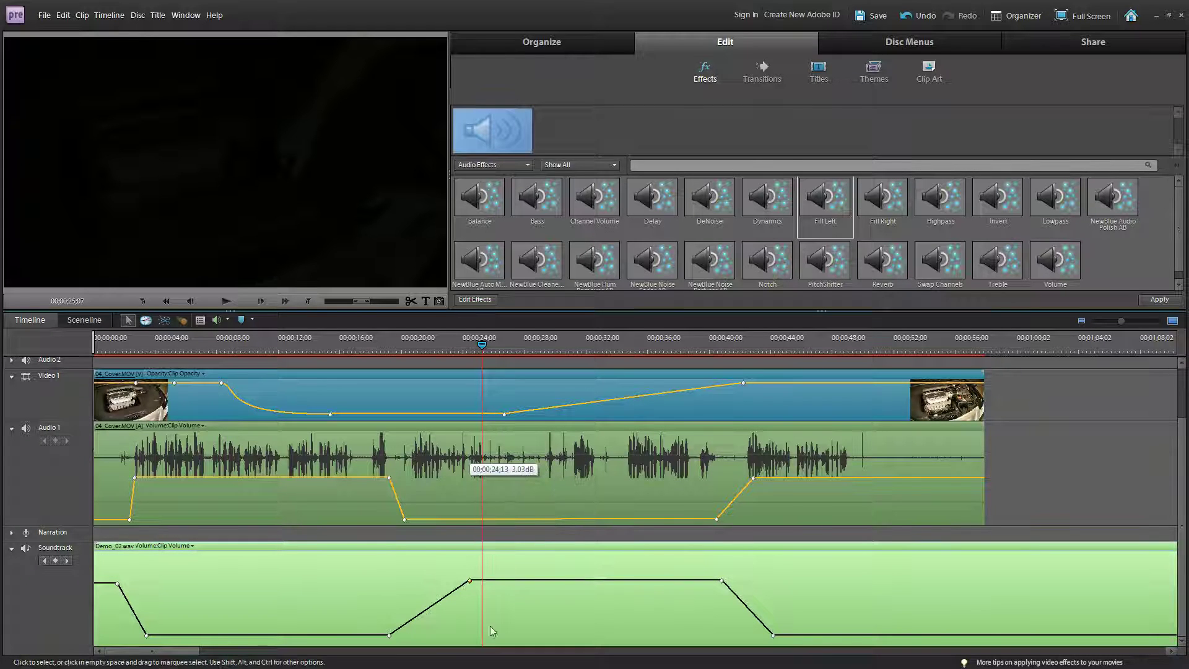
left_click(720, 582)
left_click_drag(702, 584, 684, 581)
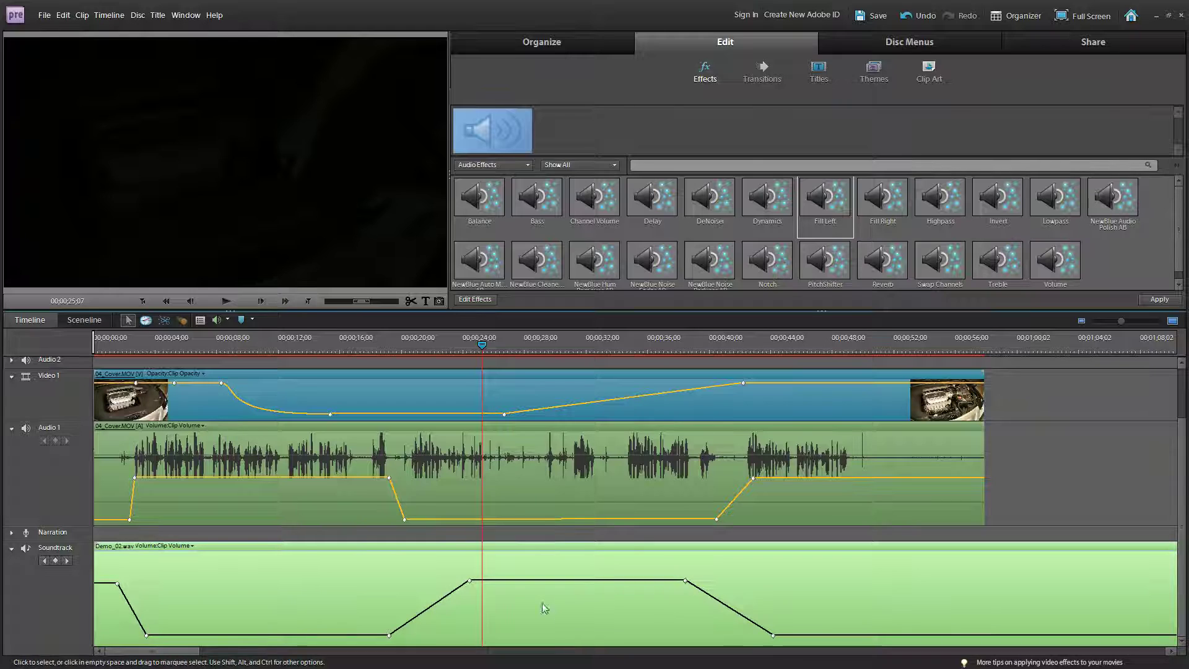
left_click(248, 535)
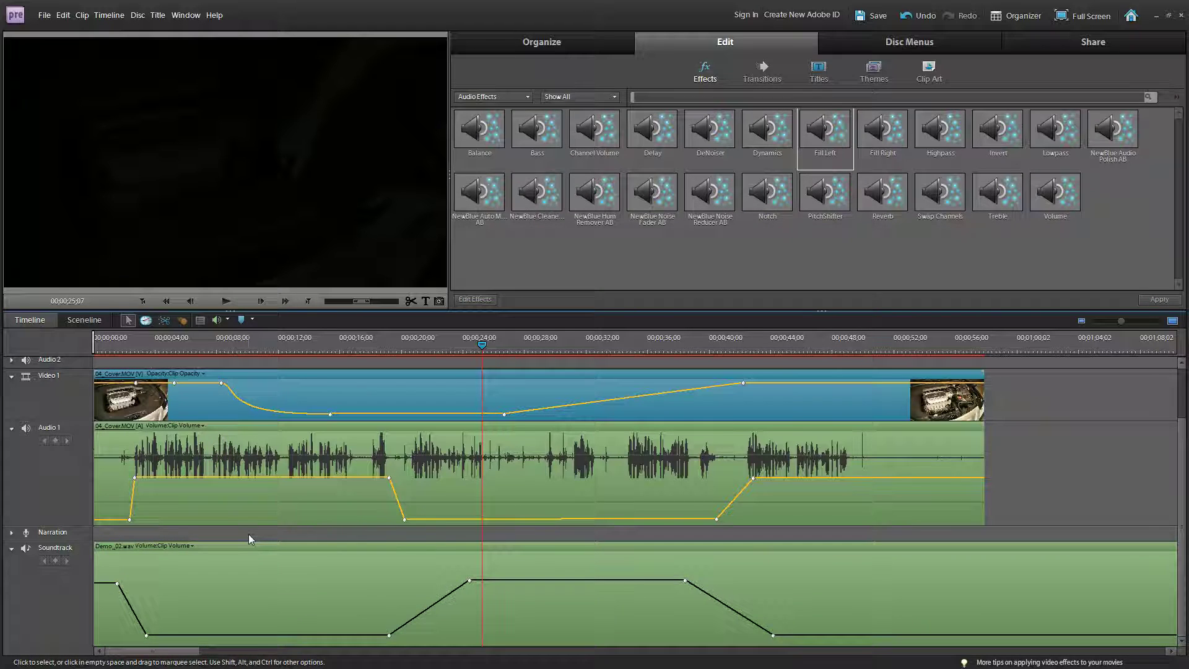